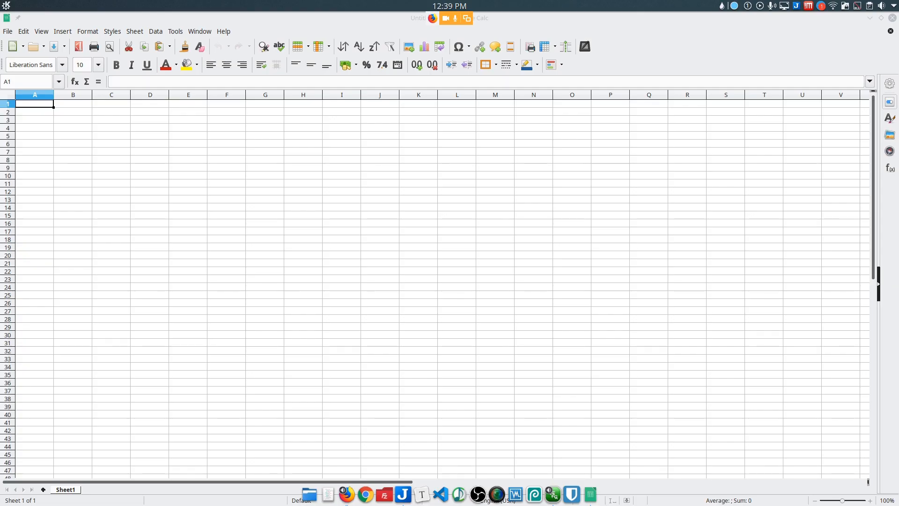
# Set the blank spreadsheet's zoom level to 150%.
pyautogui.click(666, 43)
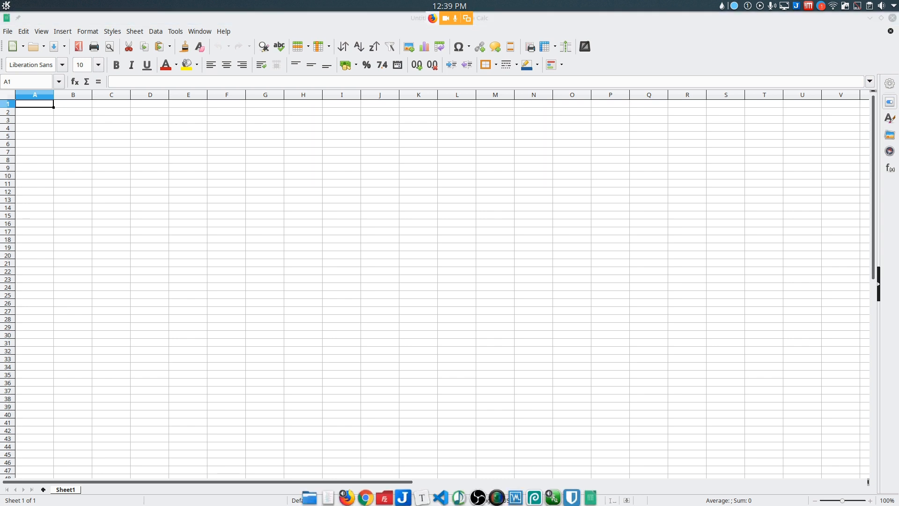
pyautogui.click(666, 23)
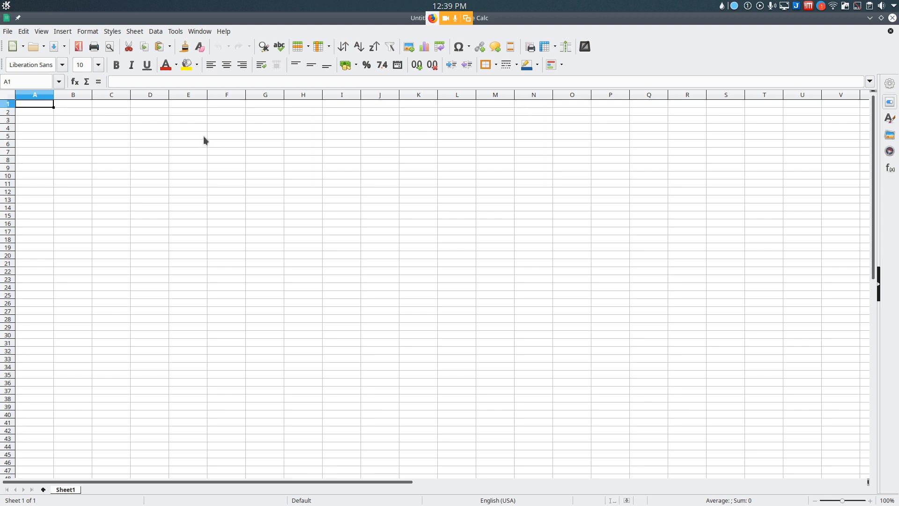
pyautogui.click(45, 32)
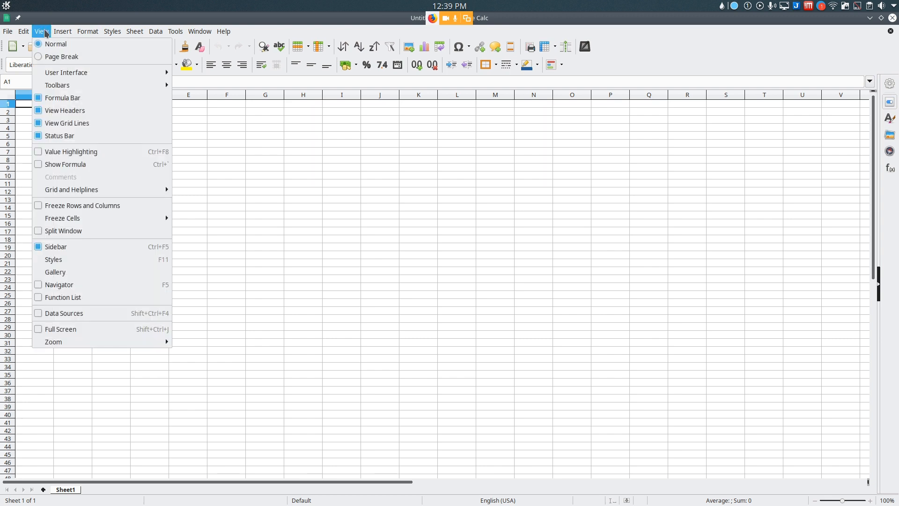
pyautogui.moveTo(118, 347)
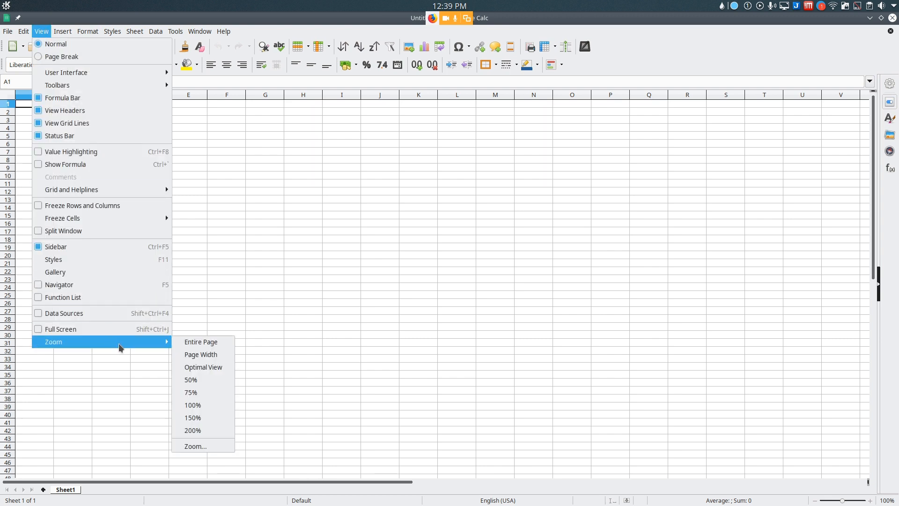
pyautogui.click(210, 421)
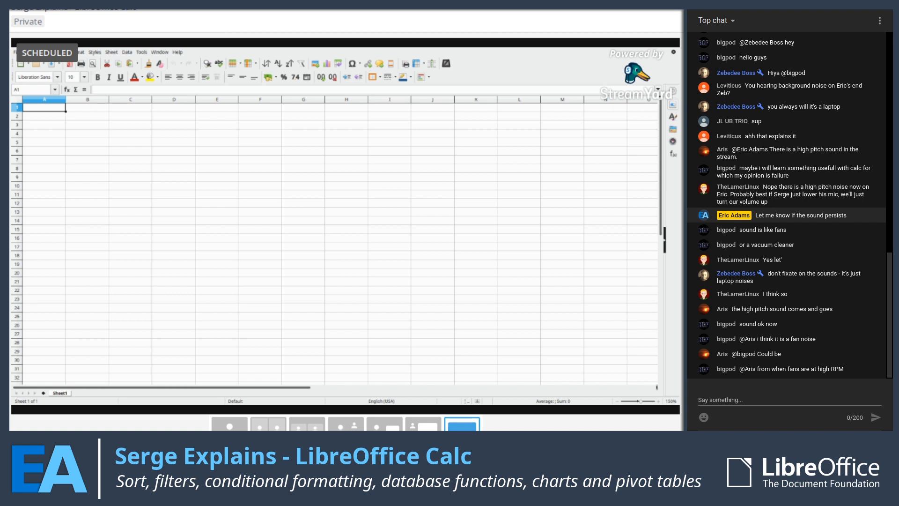
# Switch the stream layout to show both participants beside the shared spreadsheet.
pyautogui.click(424, 425)
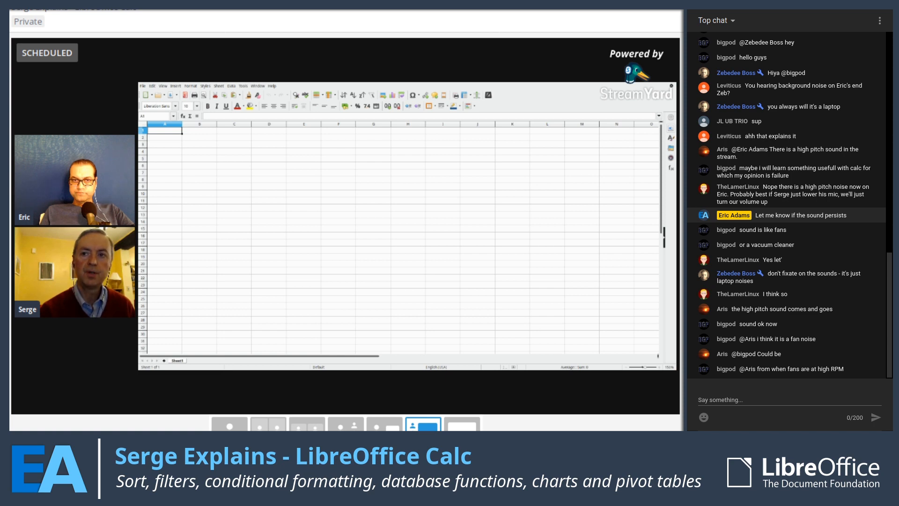
pyautogui.click(477, 124)
pyautogui.click(164, 131)
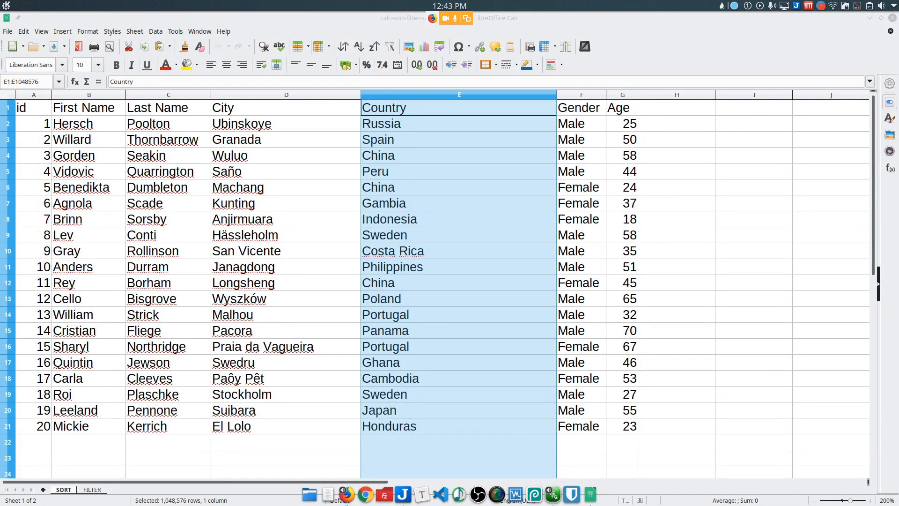
# Sort the table by Country in ascending order, extending the selected column to the whole data range A1:G21.
pyautogui.click(155, 31)
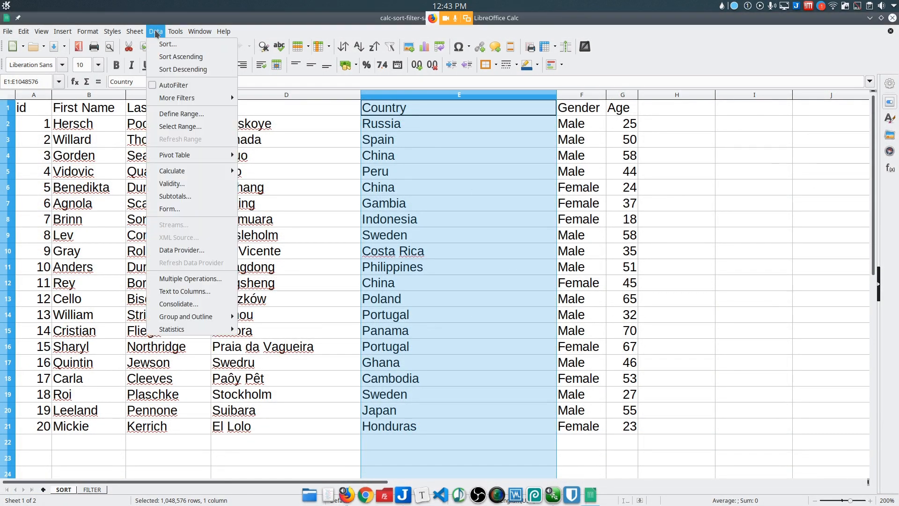
pyautogui.click(164, 44)
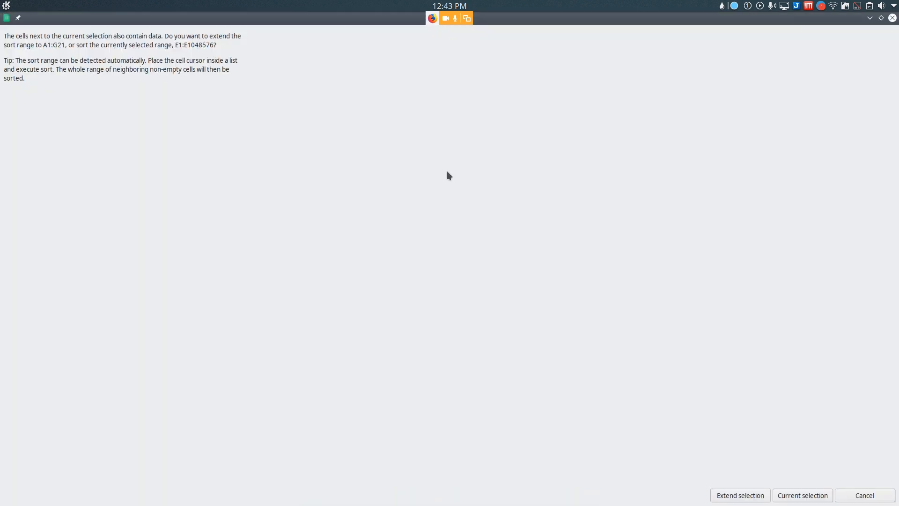
pyautogui.doubleClick(592, 21)
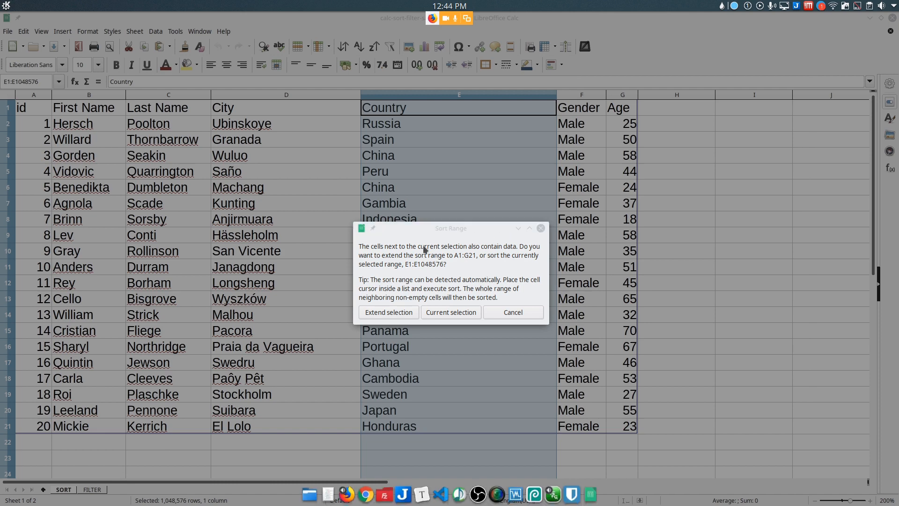
pyautogui.click(422, 228)
pyautogui.click(397, 312)
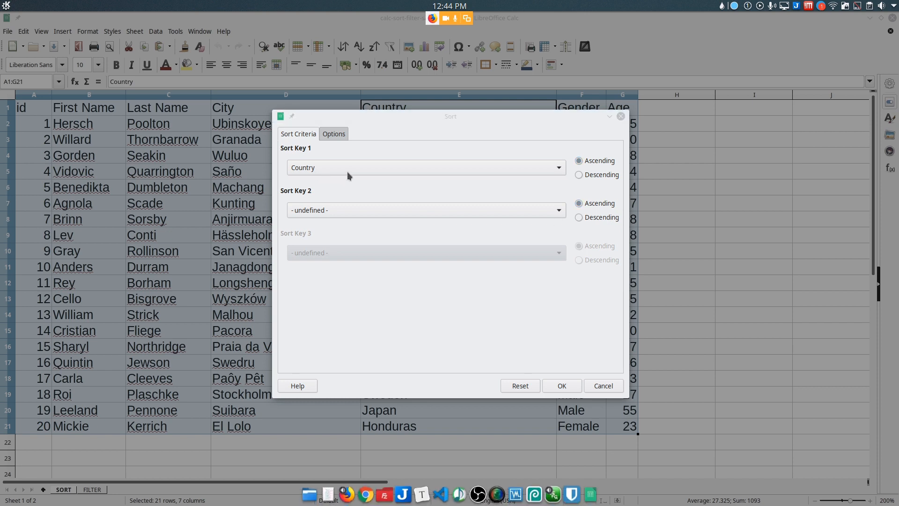
pyautogui.click(575, 382)
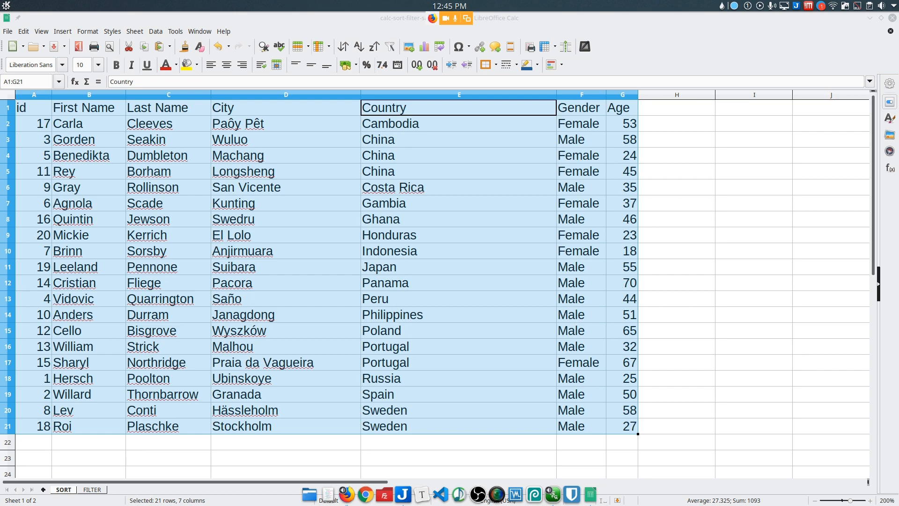
# Undo the sort by Country.
pyautogui.click(370, 17)
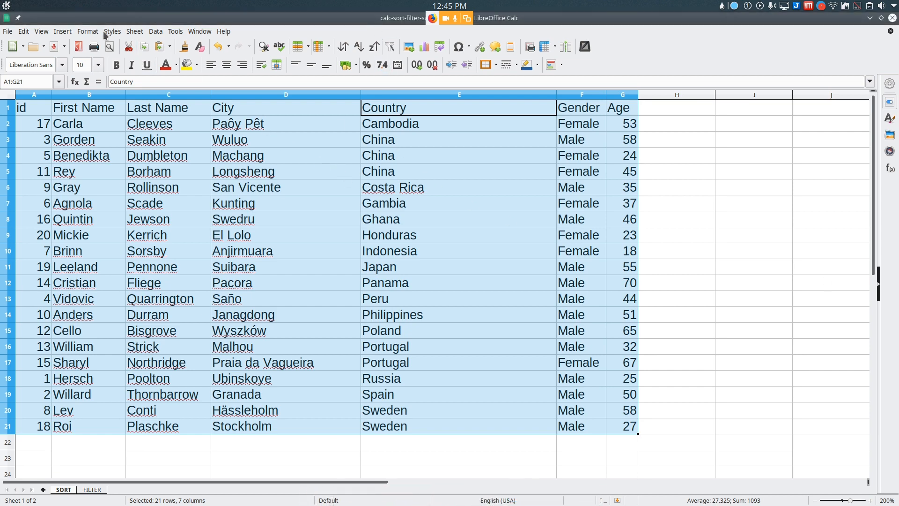
pyautogui.click(34, 95)
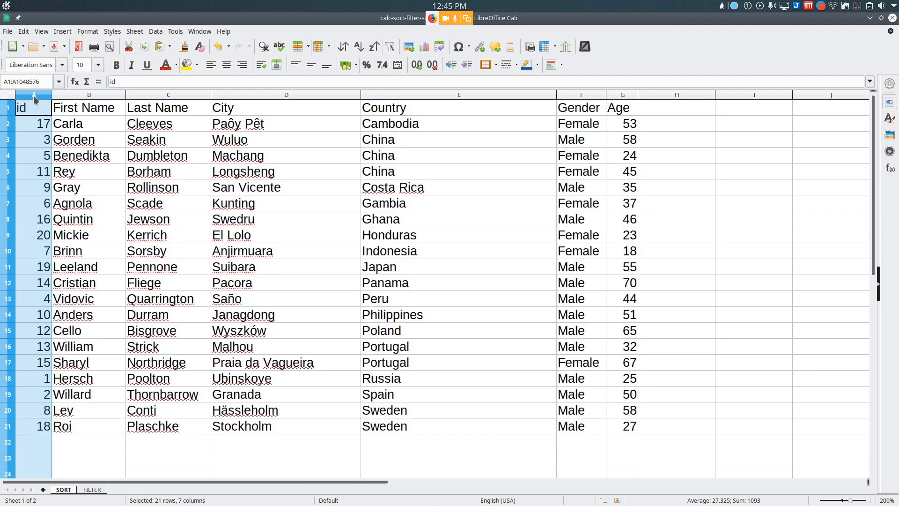
pyautogui.click(32, 128)
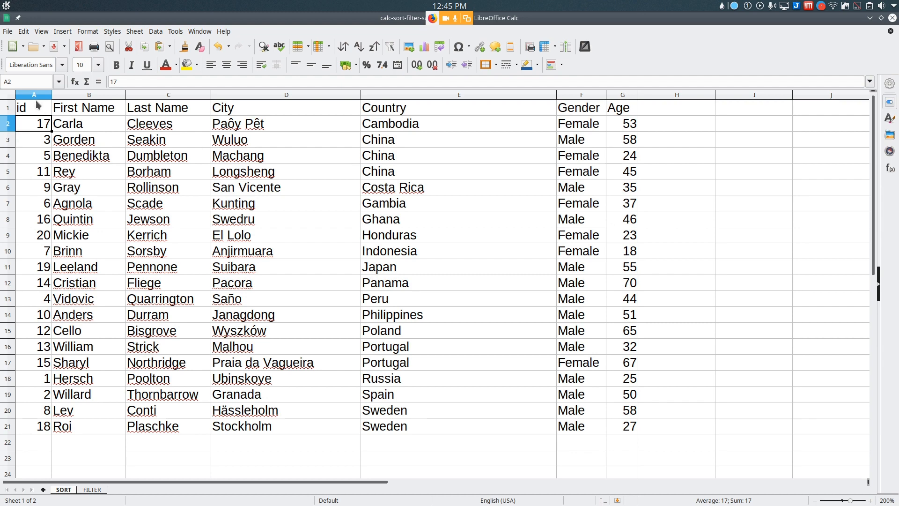
pyautogui.click(22, 33)
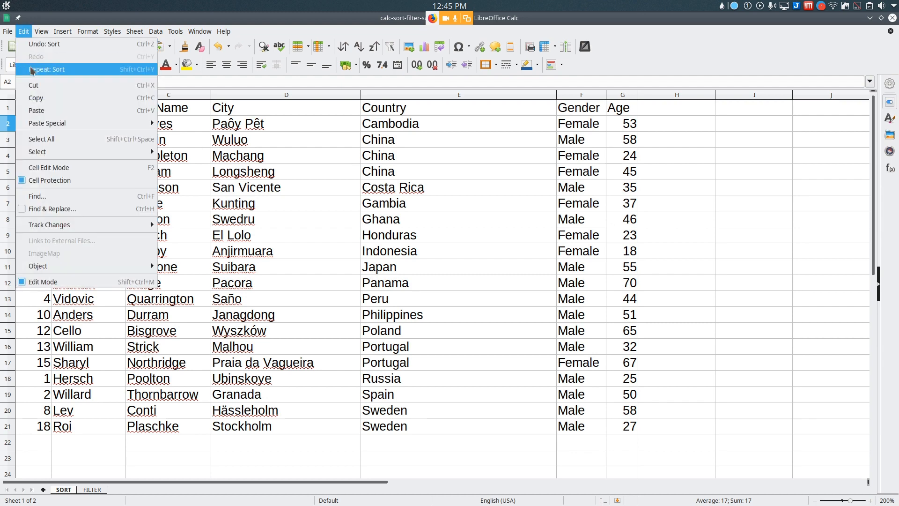
pyautogui.click(36, 46)
pyautogui.click(322, 171)
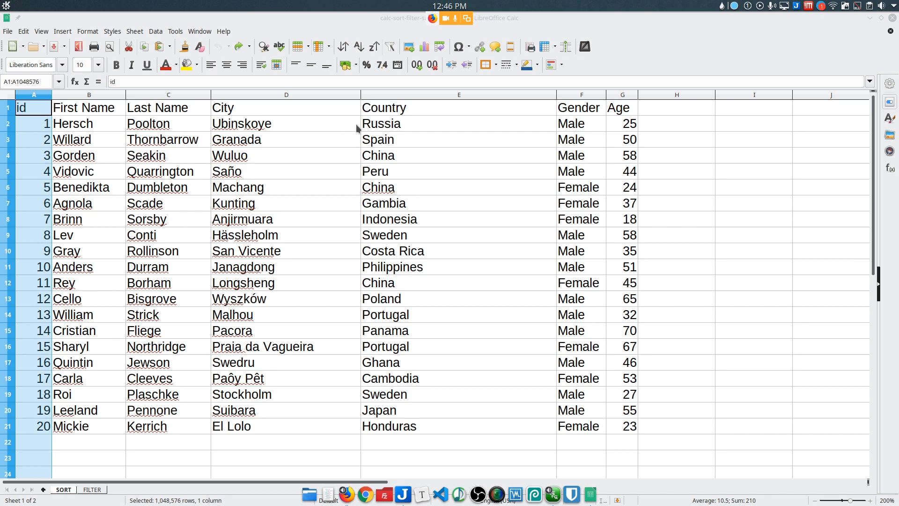
# Sort the table by id in ascending order, extending the selected id column to the whole data range.
pyautogui.click(303, 107)
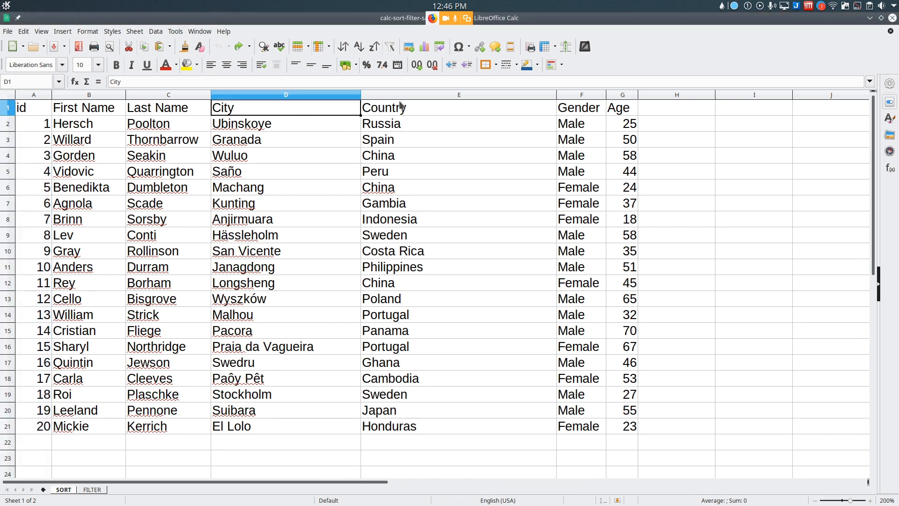
pyautogui.click(45, 97)
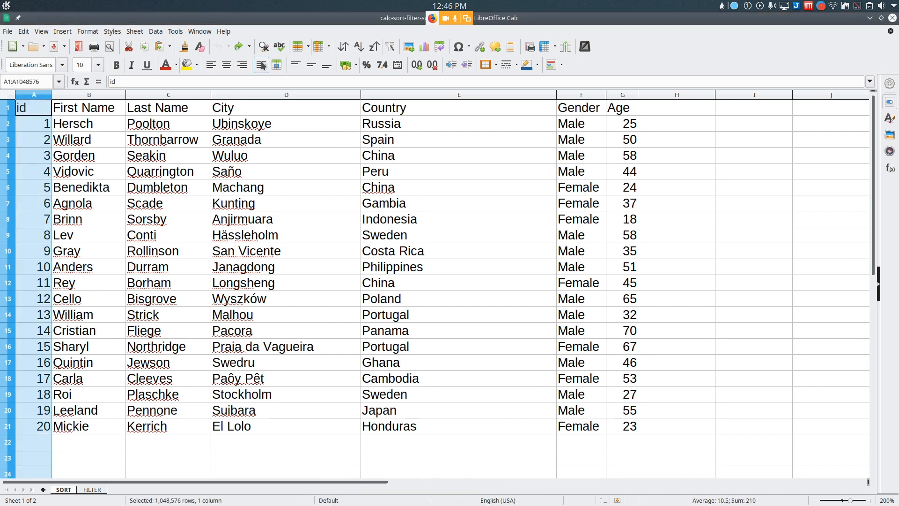
pyautogui.click(150, 31)
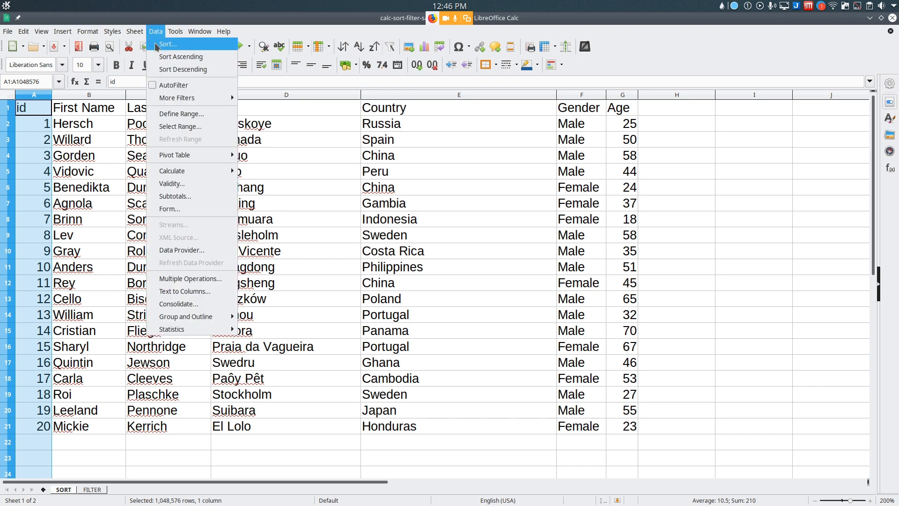
pyautogui.click(161, 42)
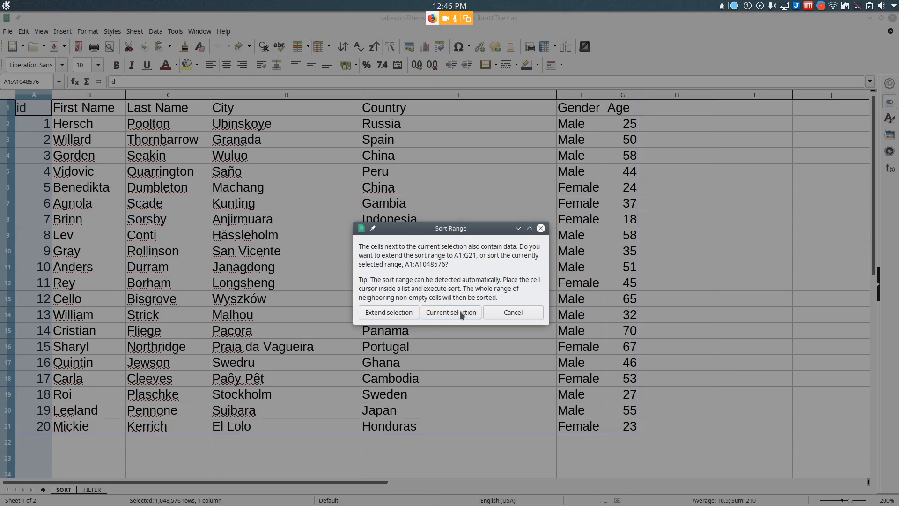
pyautogui.click(405, 314)
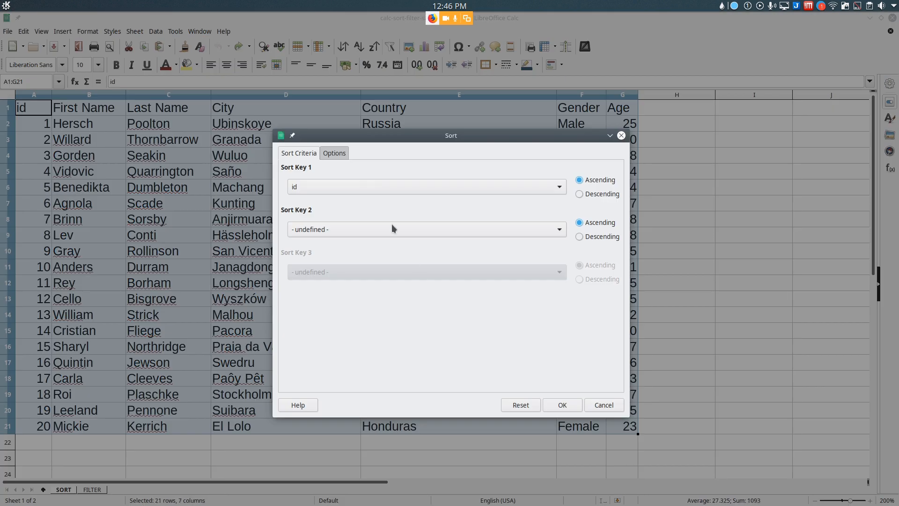
pyautogui.click(567, 408)
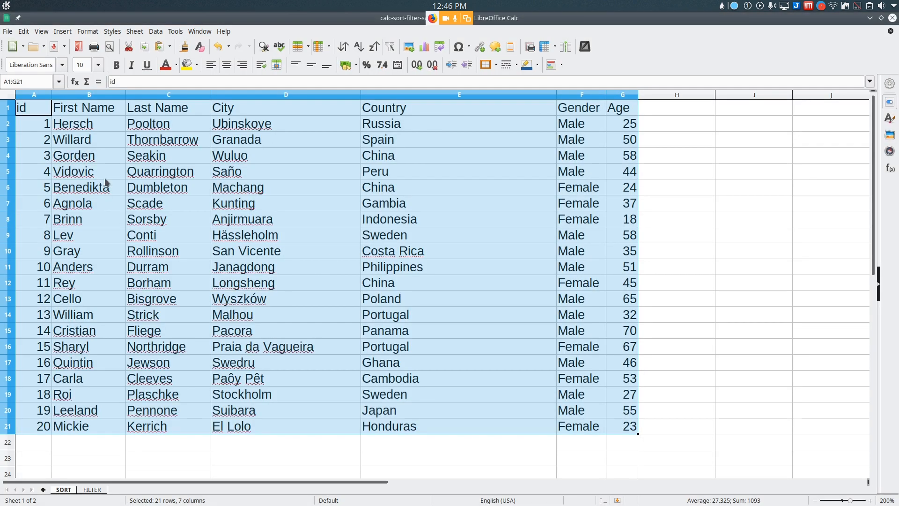
# Sort the table by Age in descending order, extending the selected Age column to the whole data range.
pyautogui.click(209, 168)
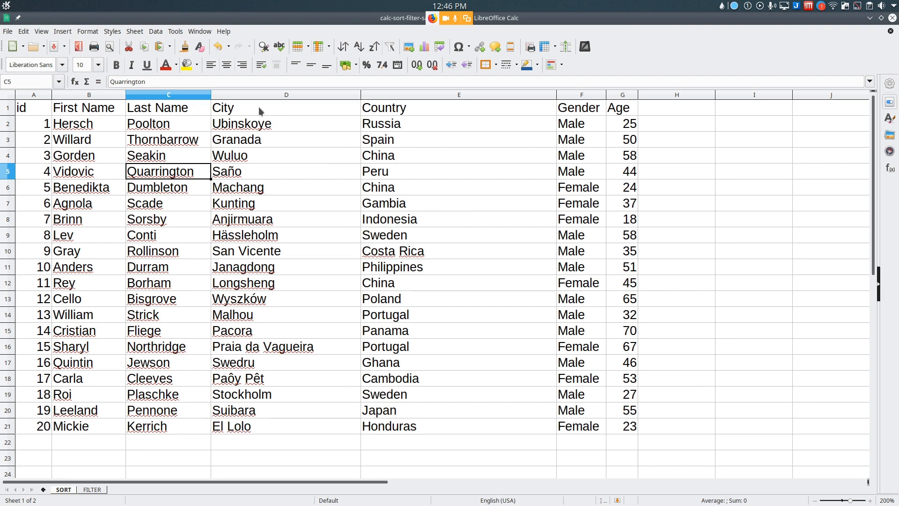
pyautogui.click(617, 109)
pyautogui.click(619, 96)
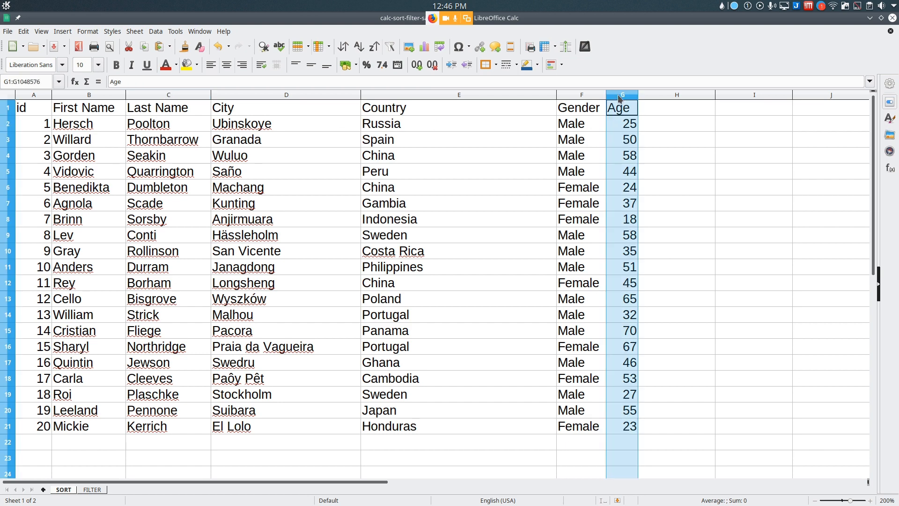
pyautogui.click(22, 32)
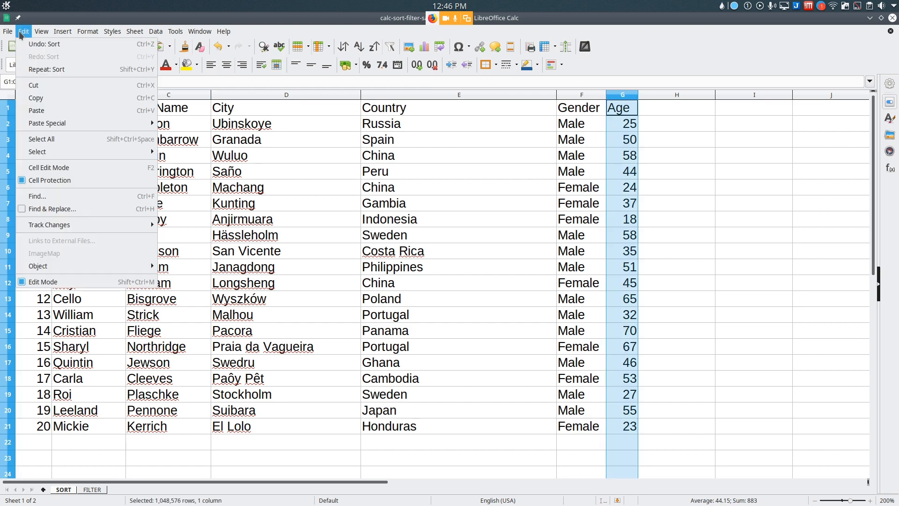
pyautogui.click(155, 31)
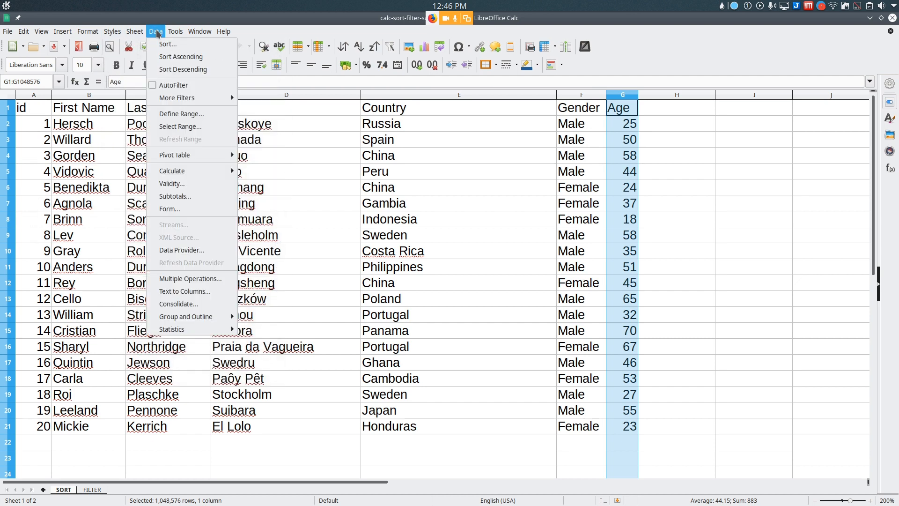
pyautogui.click(161, 44)
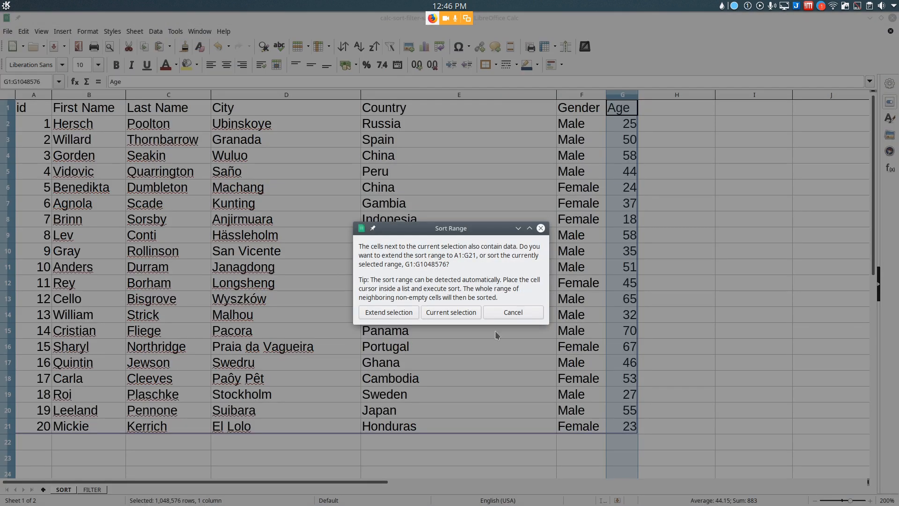
pyautogui.click(392, 313)
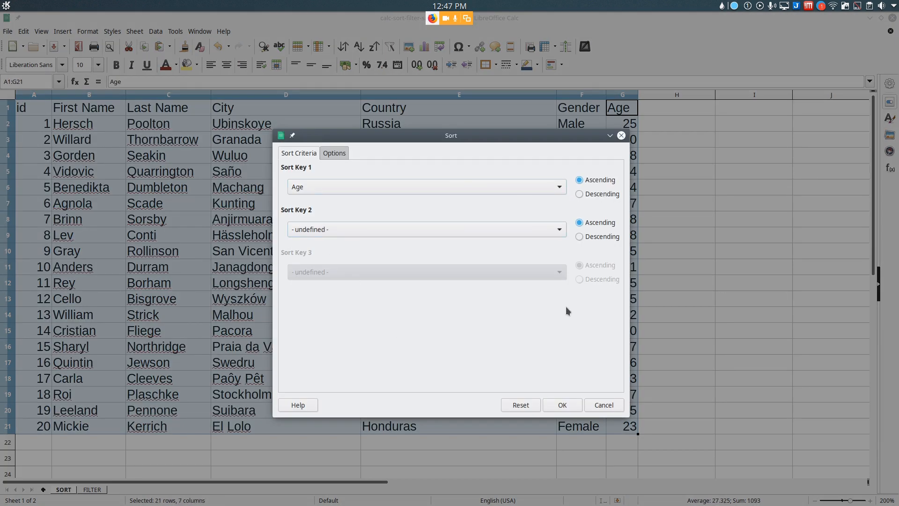
pyautogui.click(598, 195)
pyautogui.click(564, 405)
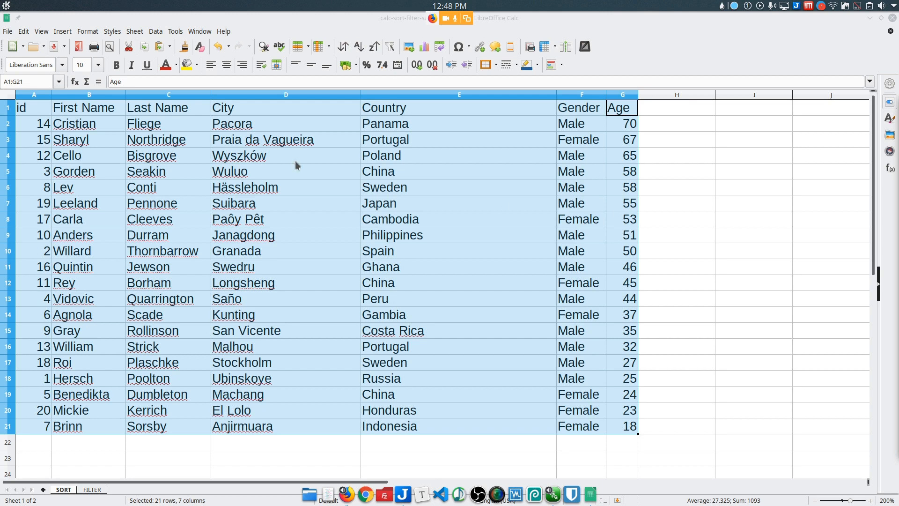
# Try sorting only the id column in ascending order without extending the selection, and undo that sort.
pyautogui.click(30, 95)
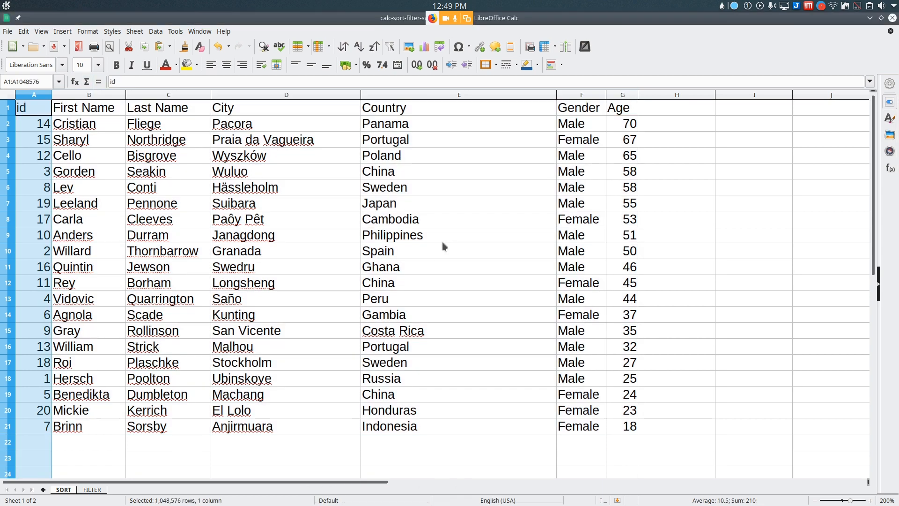
pyautogui.click(155, 32)
pyautogui.click(167, 62)
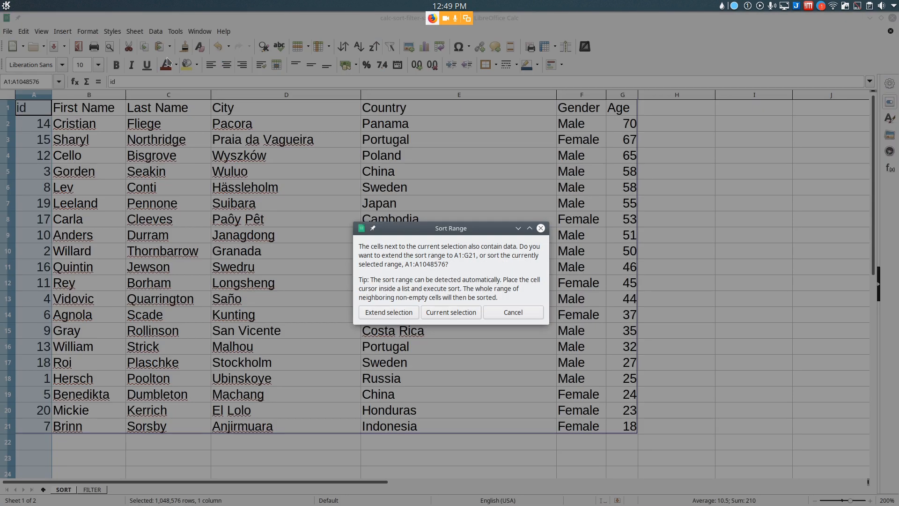
pyautogui.click(444, 312)
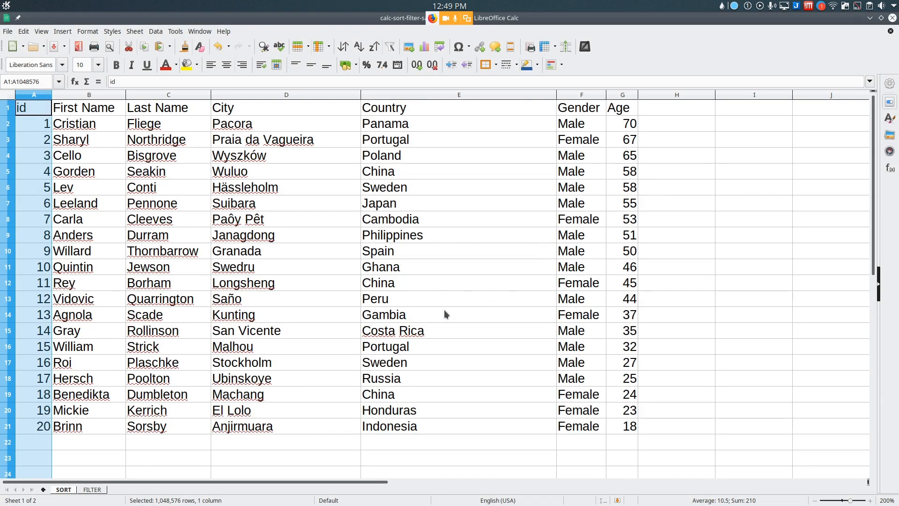
pyautogui.hotkey('ctrl', 'z')
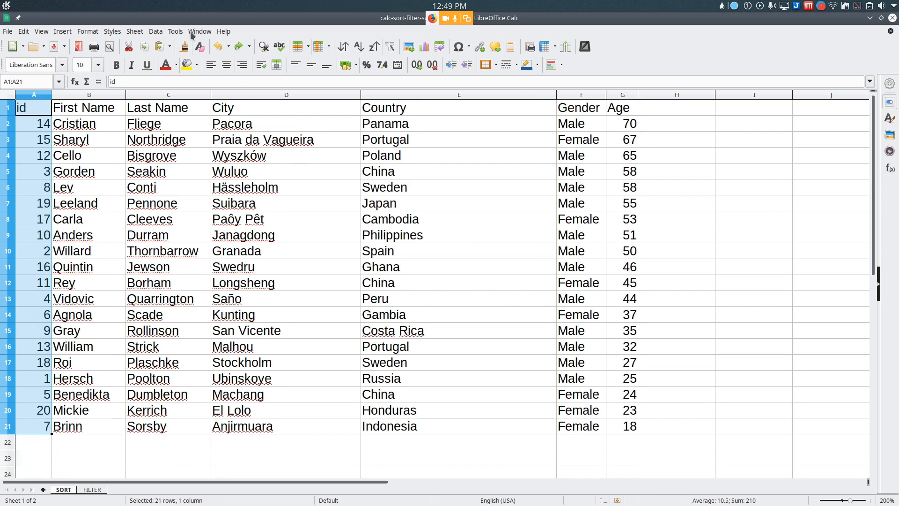
# Sort the table by id in ascending order, extending the selected id column to the whole data range.
pyautogui.click(160, 32)
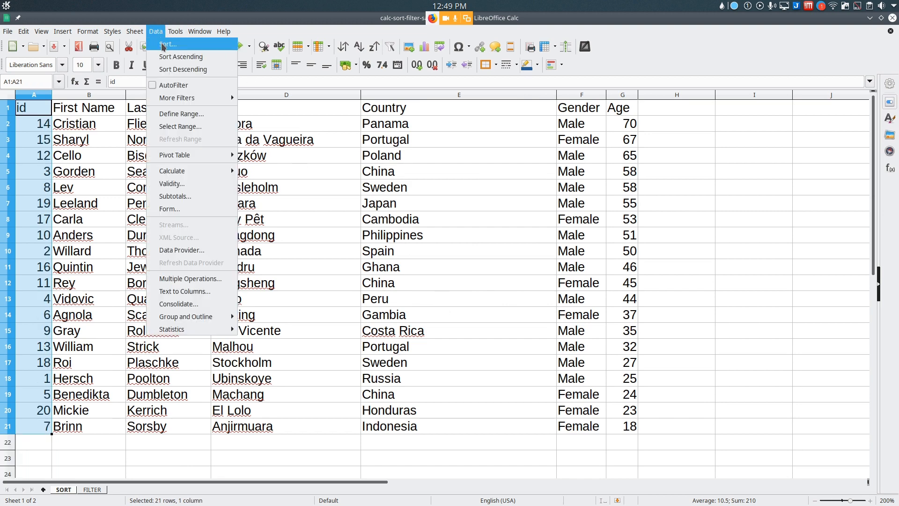
pyautogui.click(163, 46)
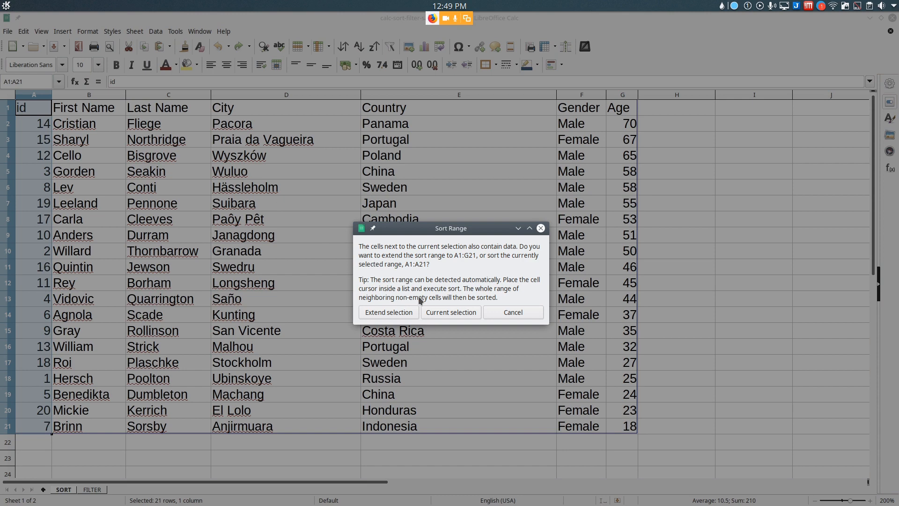
pyautogui.click(401, 312)
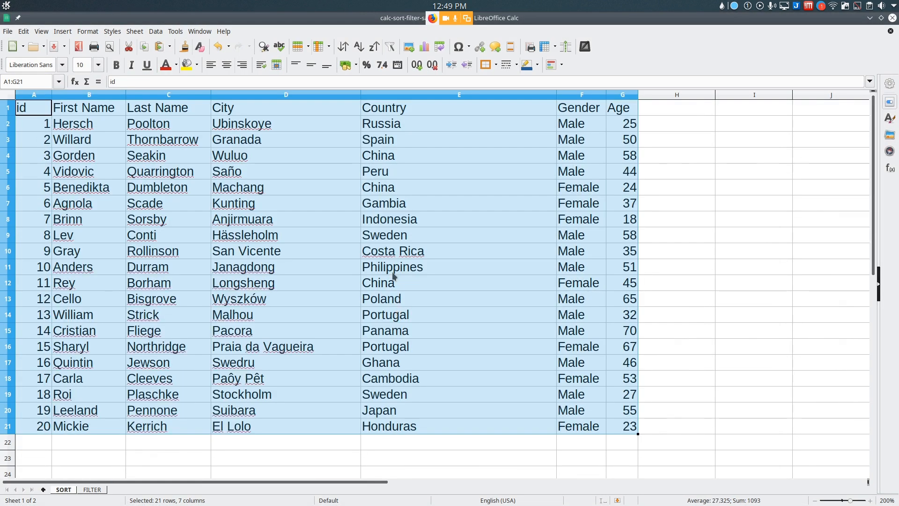
# Turn on AutoFilter for the table, working from a single cell in the City column.
pyautogui.click(323, 221)
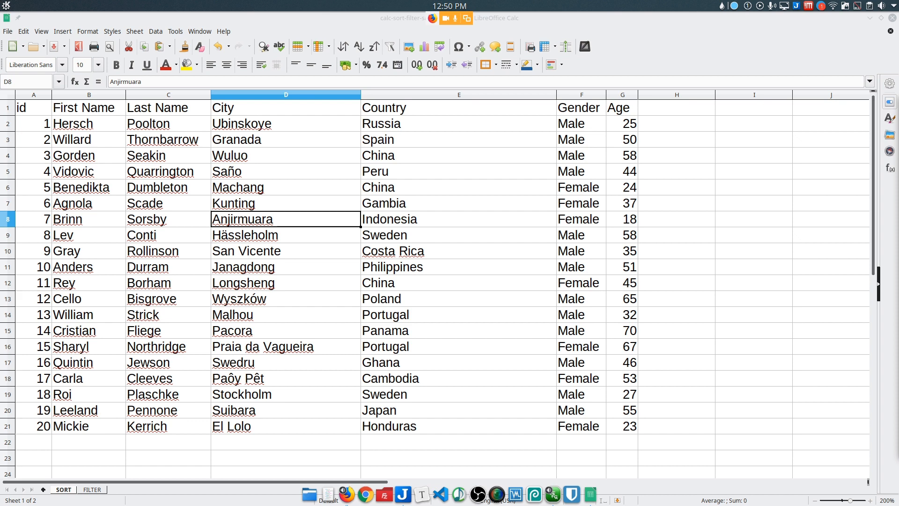
pyautogui.click(201, 225)
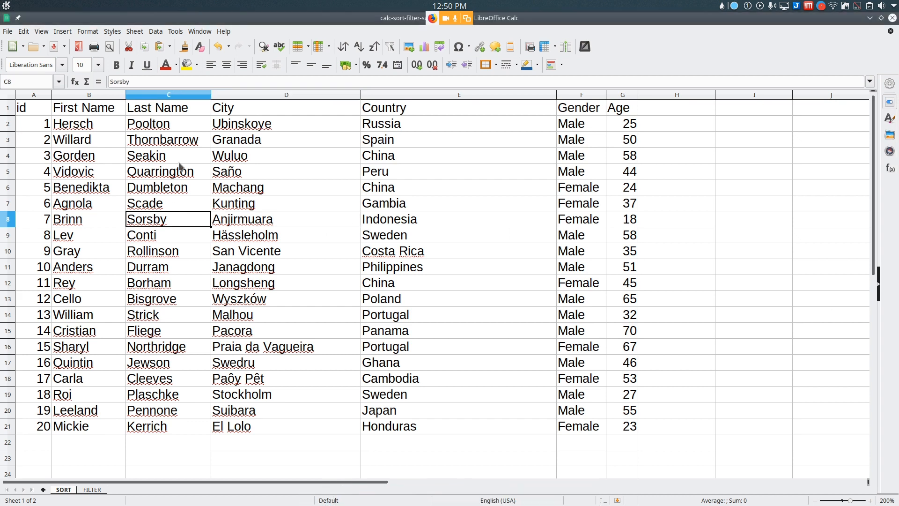
pyautogui.click(249, 224)
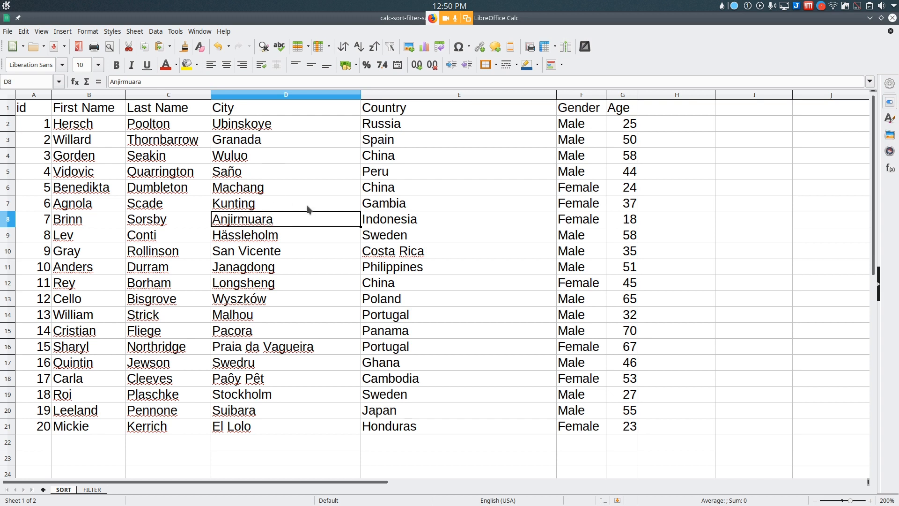
pyautogui.click(154, 32)
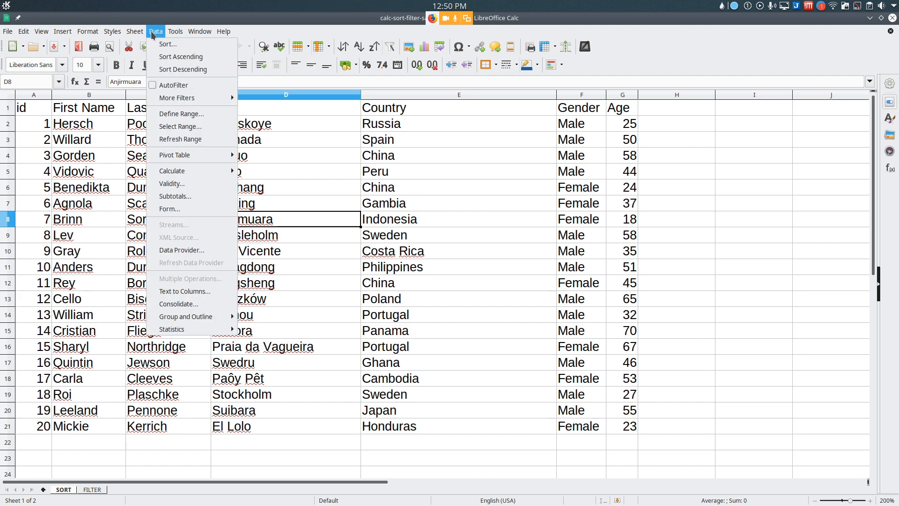
pyautogui.click(169, 85)
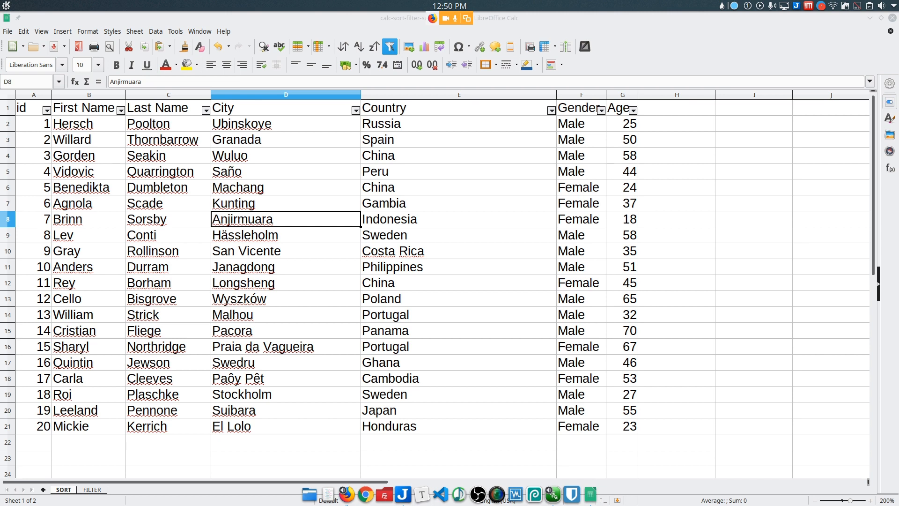
# Examine the filter options of the City column, closing them without applying a filter.
pyautogui.click(355, 111)
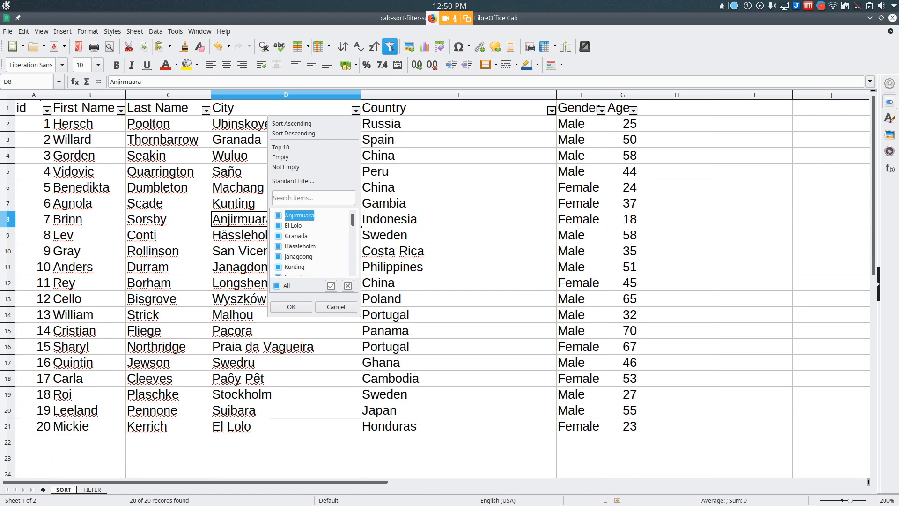
pyautogui.press('Escape')
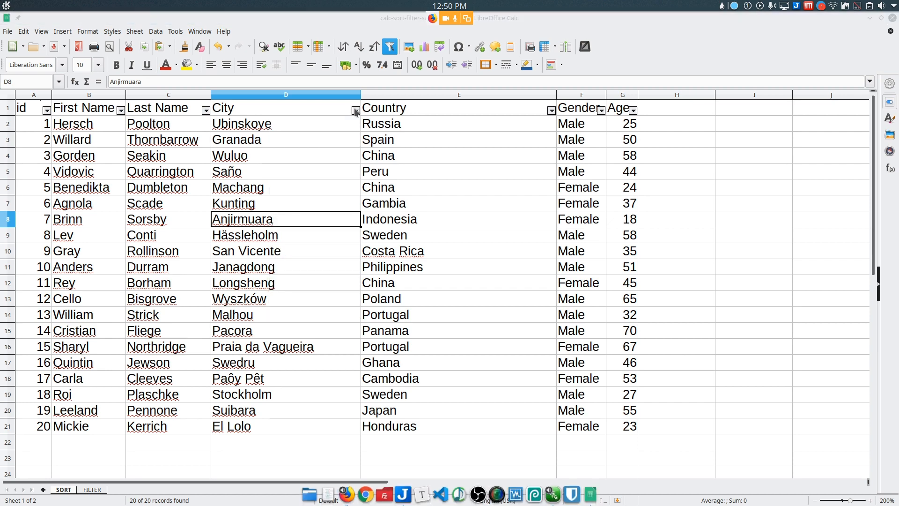
pyautogui.click(356, 110)
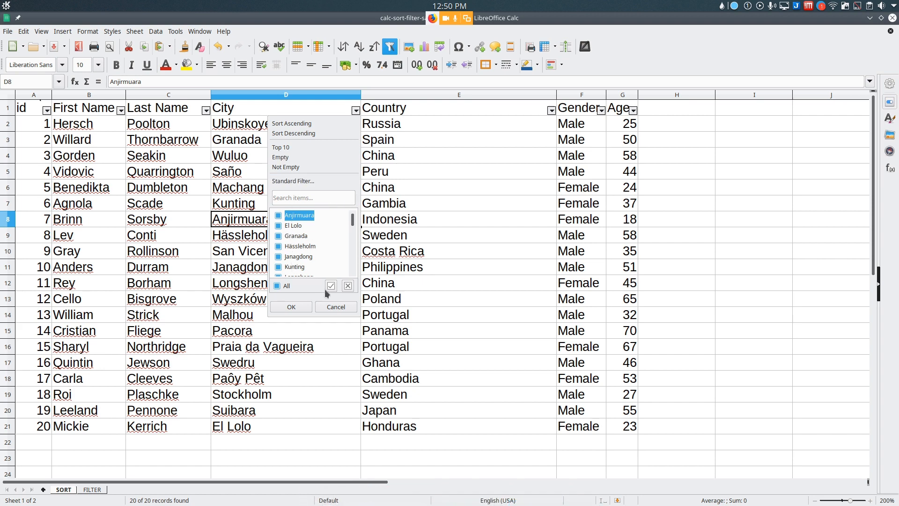
pyautogui.click(334, 306)
# Filter the Gender column to exclude Female, leaving only Male records.
pyautogui.click(602, 110)
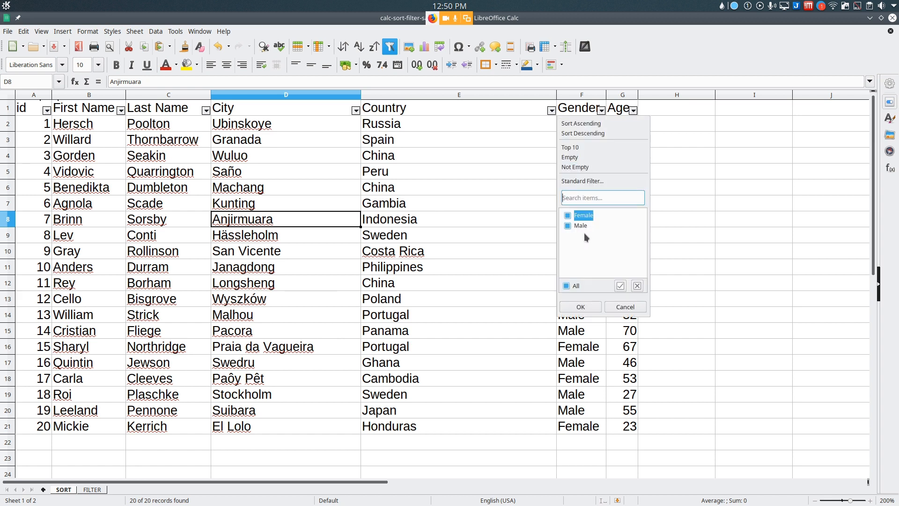
pyautogui.click(568, 216)
pyautogui.click(581, 307)
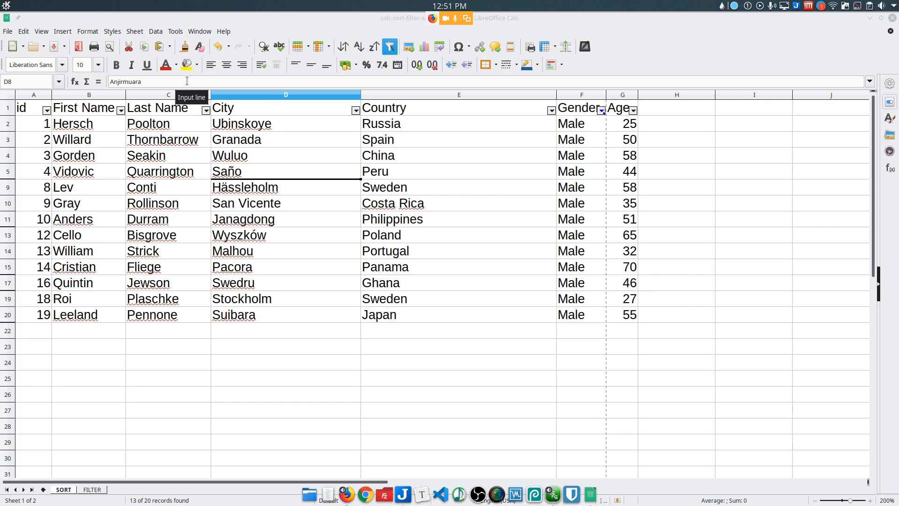
# Include Female again in the Gender column's filter to show all records.
pyautogui.click(602, 110)
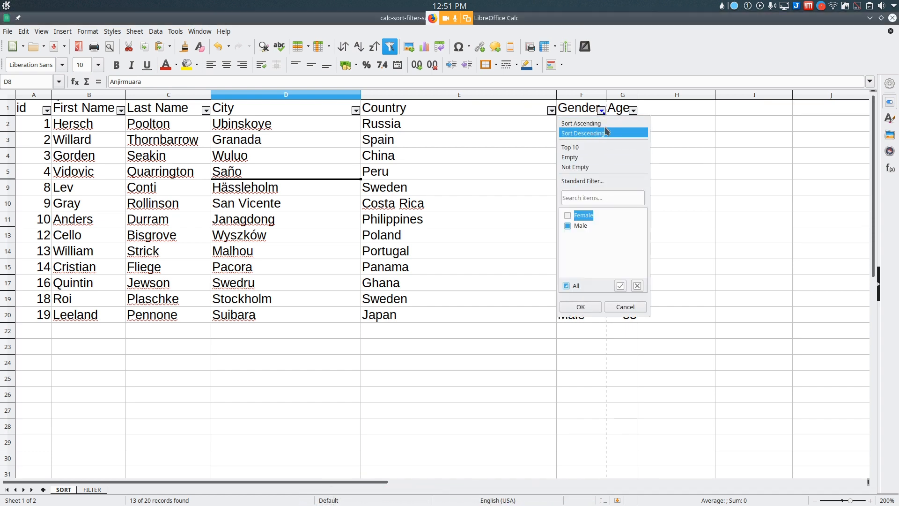
pyautogui.click(602, 111)
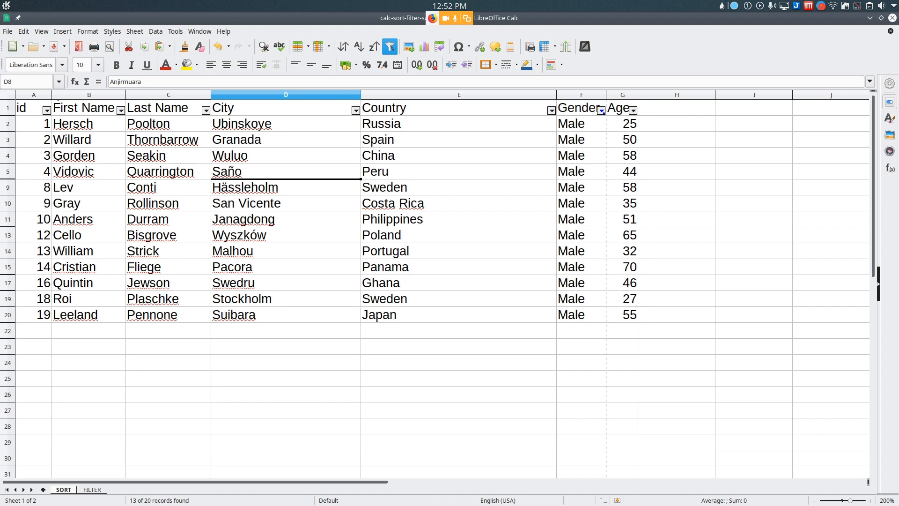
pyautogui.click(602, 110)
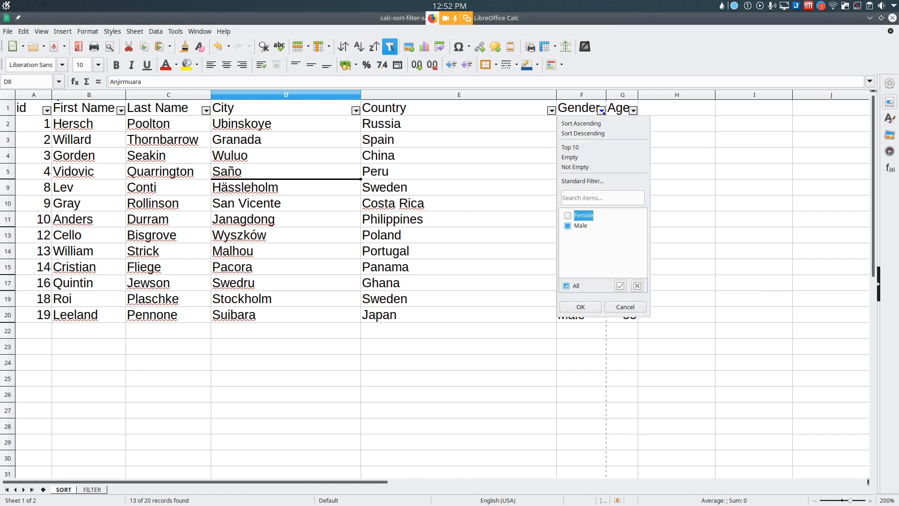
pyautogui.click(568, 216)
pyautogui.click(579, 307)
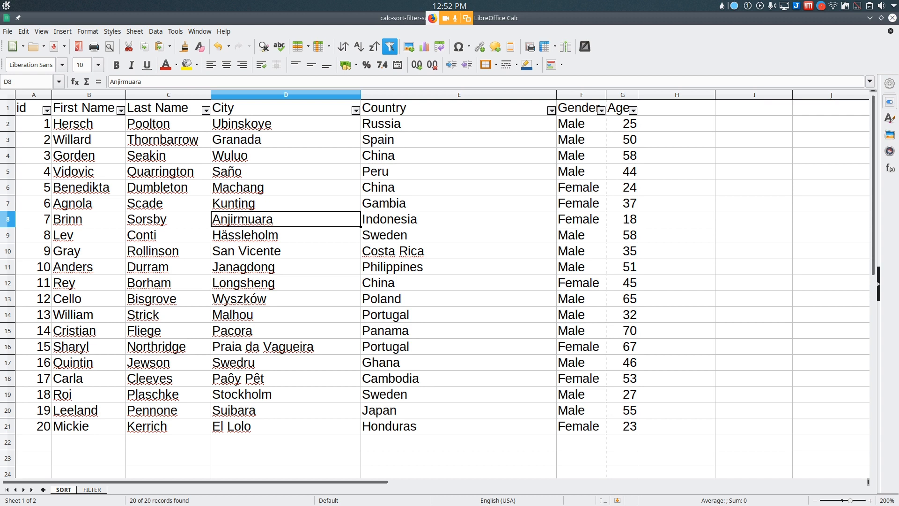
# Filter the Gender column to exclude Male, leaving only Female records.
pyautogui.click(601, 111)
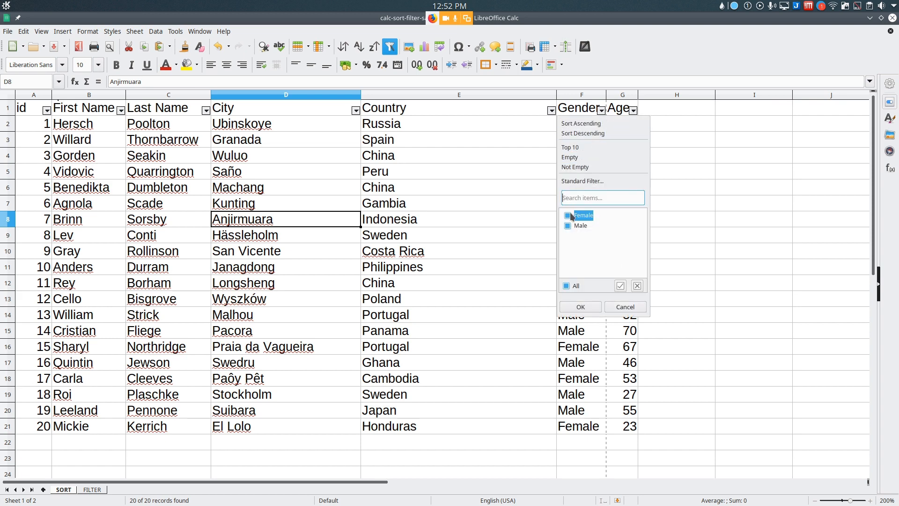
pyautogui.click(568, 226)
pyautogui.click(580, 306)
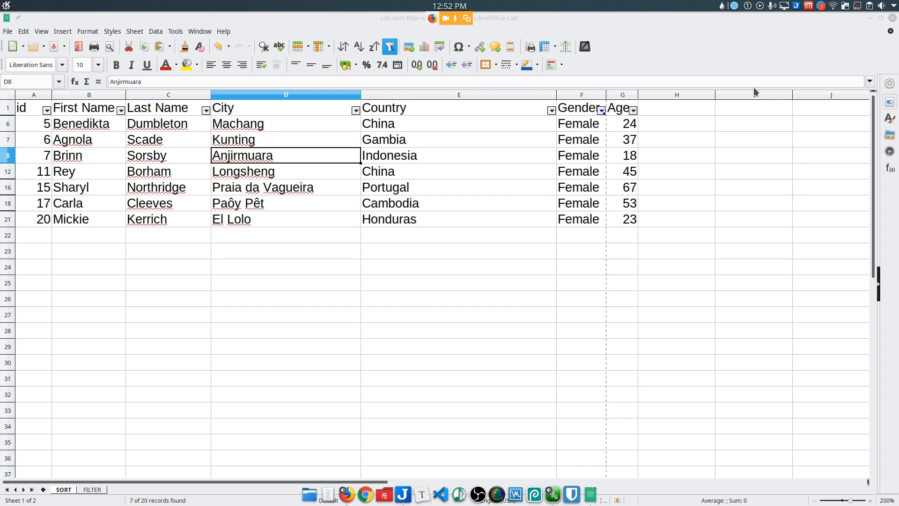
# Open the Standard Filter for Gender and add a second criterion joined by AND on the Age field.
pyautogui.click(602, 111)
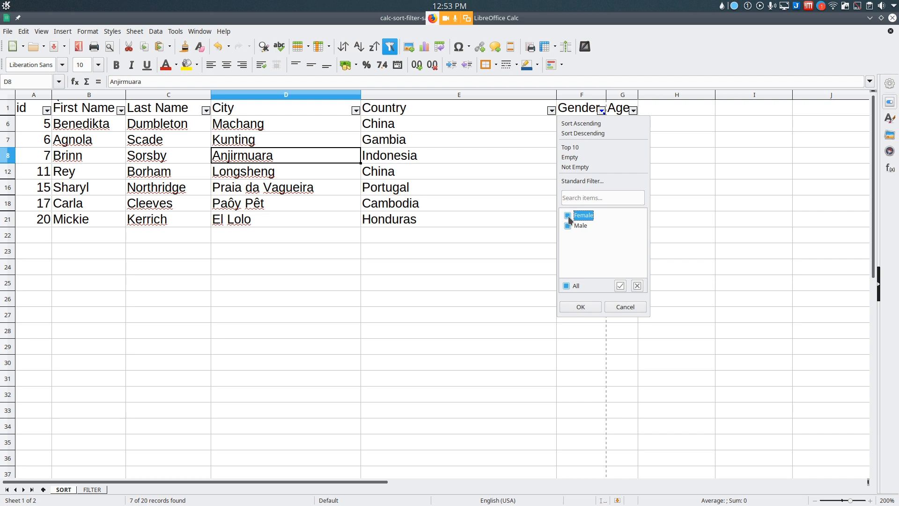
pyautogui.click(567, 216)
pyautogui.click(588, 180)
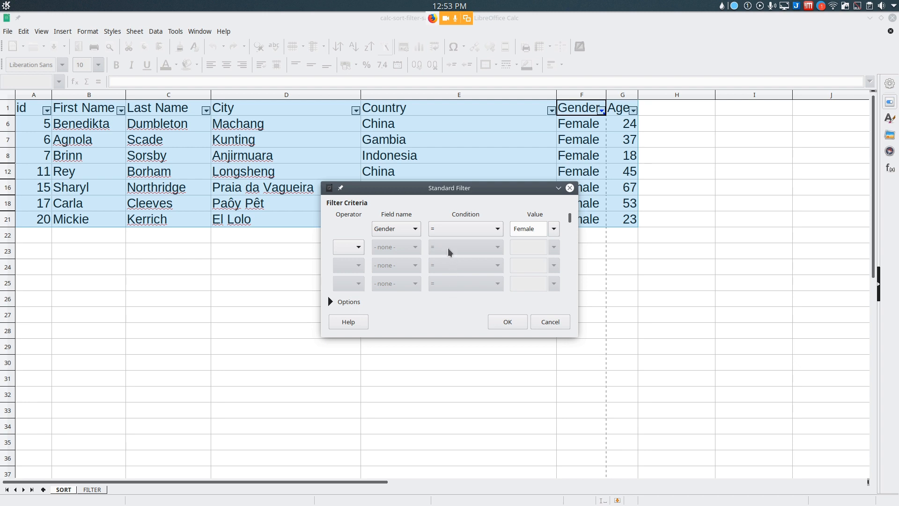
pyautogui.click(359, 248)
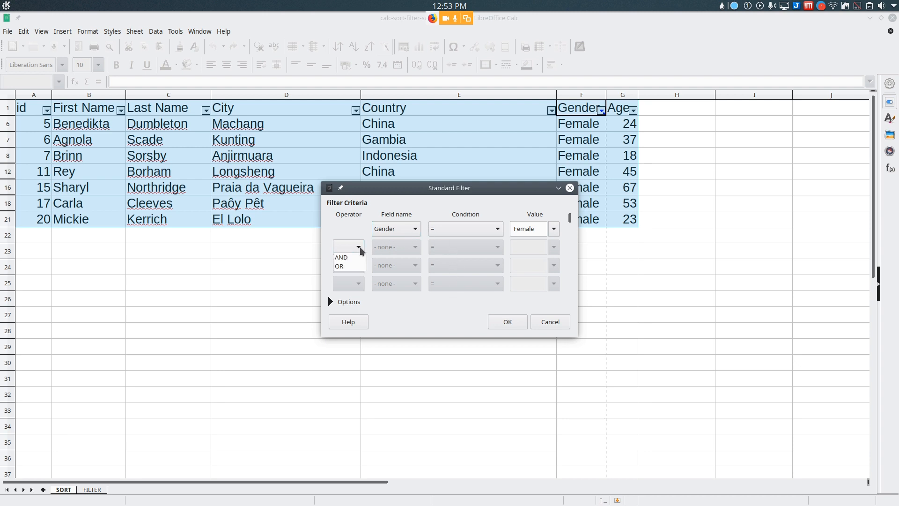
pyautogui.click(354, 258)
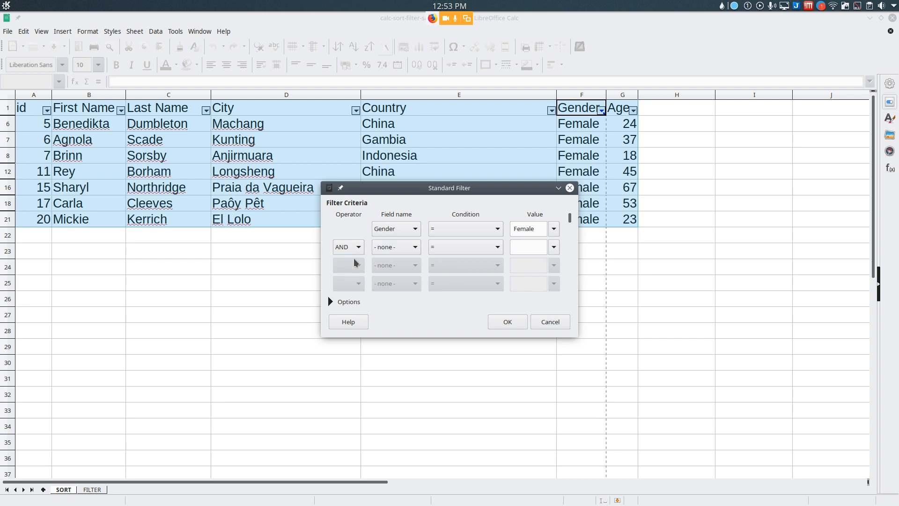
pyautogui.click(415, 246)
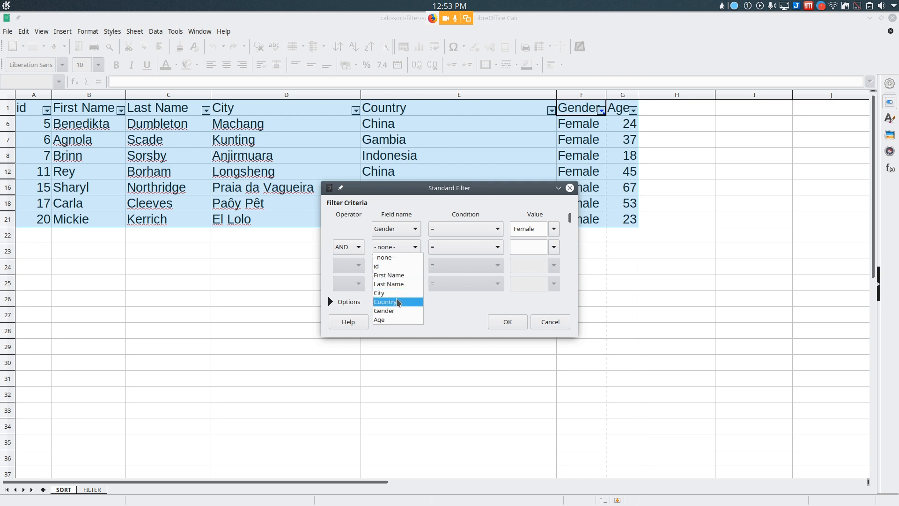
pyautogui.click(395, 311)
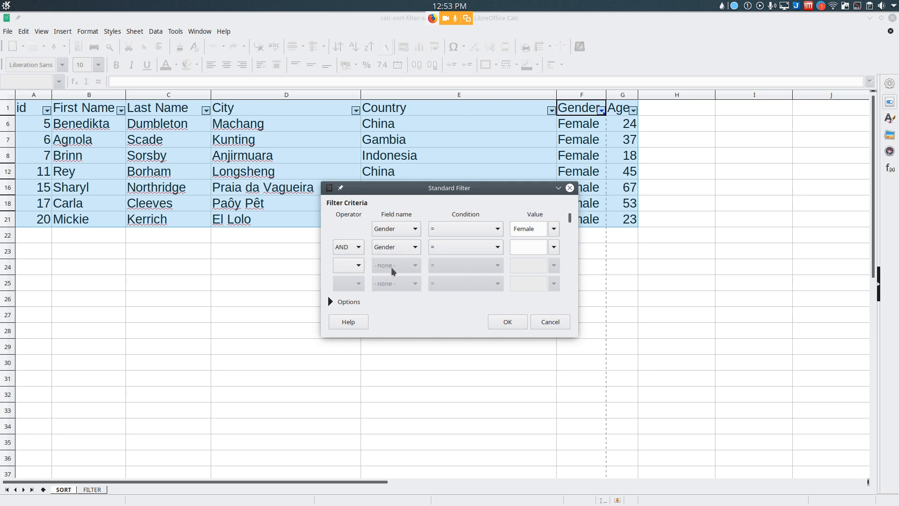
pyautogui.click(393, 247)
pyautogui.click(381, 319)
# Set the Age criterion to >= 40 and apply the Standard Filter.
pyautogui.click(496, 250)
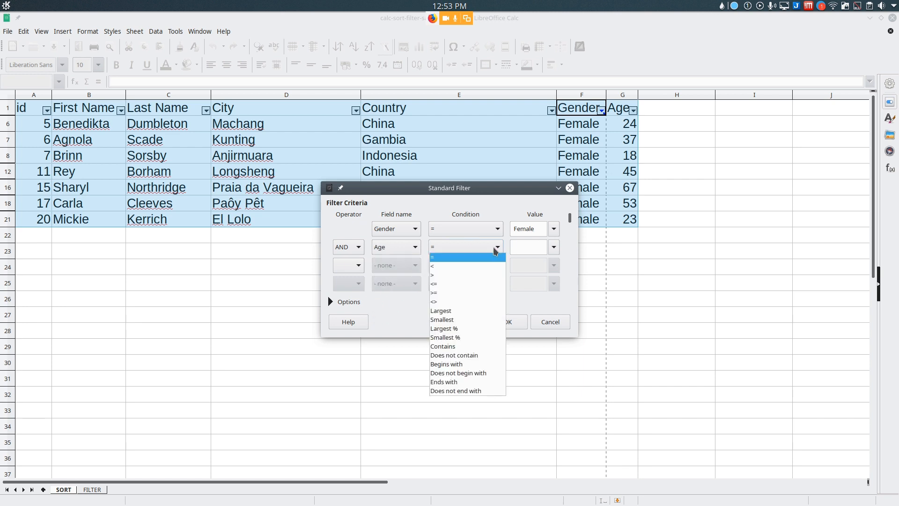
pyautogui.click(478, 276)
pyautogui.click(486, 253)
pyautogui.click(466, 293)
pyautogui.press('Tab')
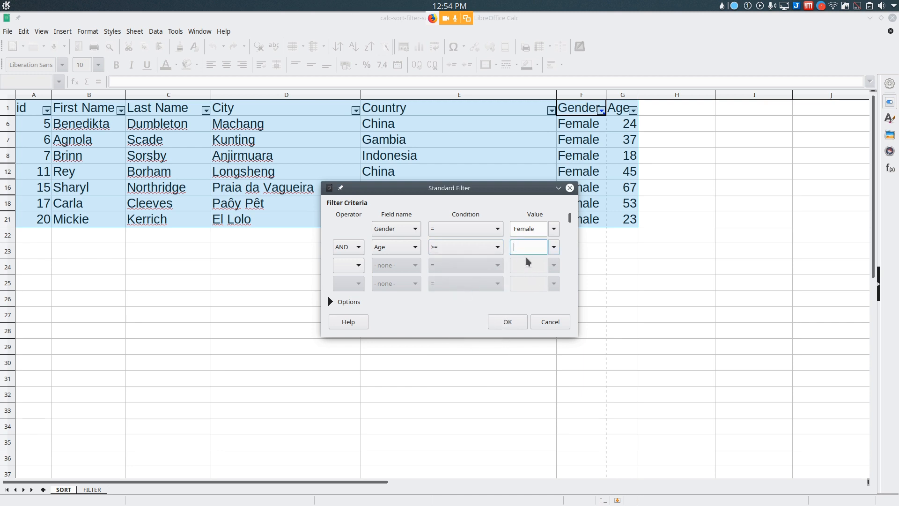
pyautogui.write('40')
pyautogui.click(508, 322)
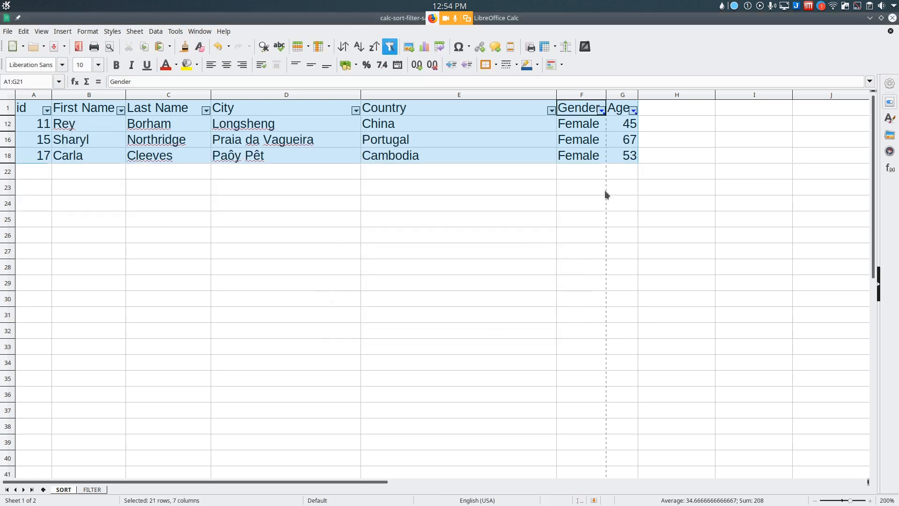
# Change the Gender criterion in the Standard Filter to Male and apply it.
pyautogui.click(602, 110)
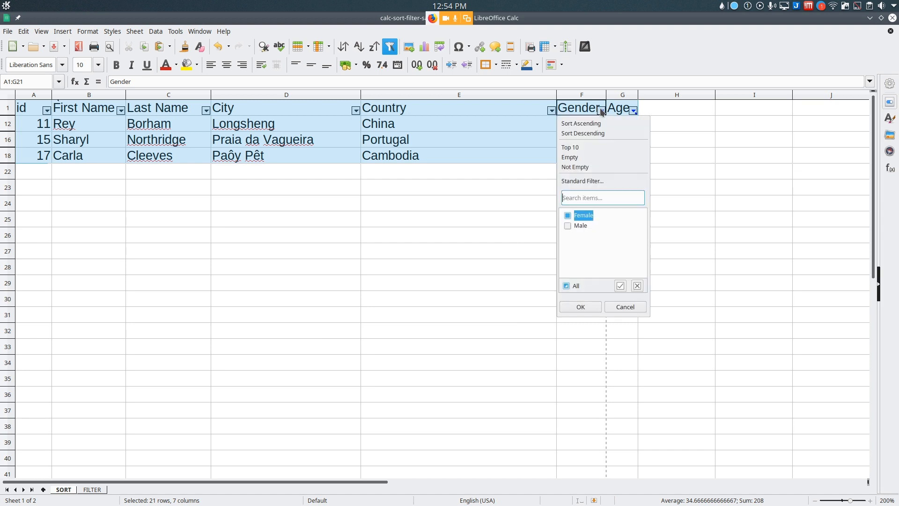
pyautogui.click(586, 181)
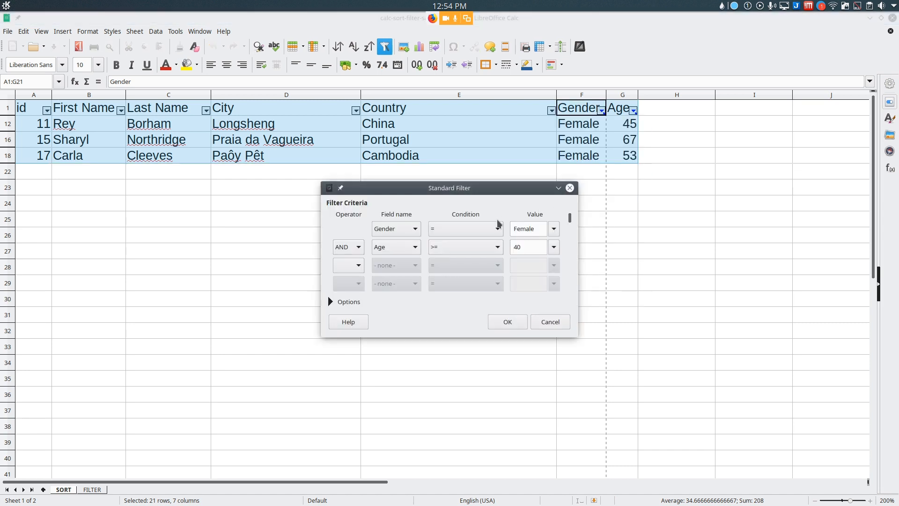
pyautogui.click(554, 228)
pyautogui.click(528, 267)
pyautogui.click(507, 322)
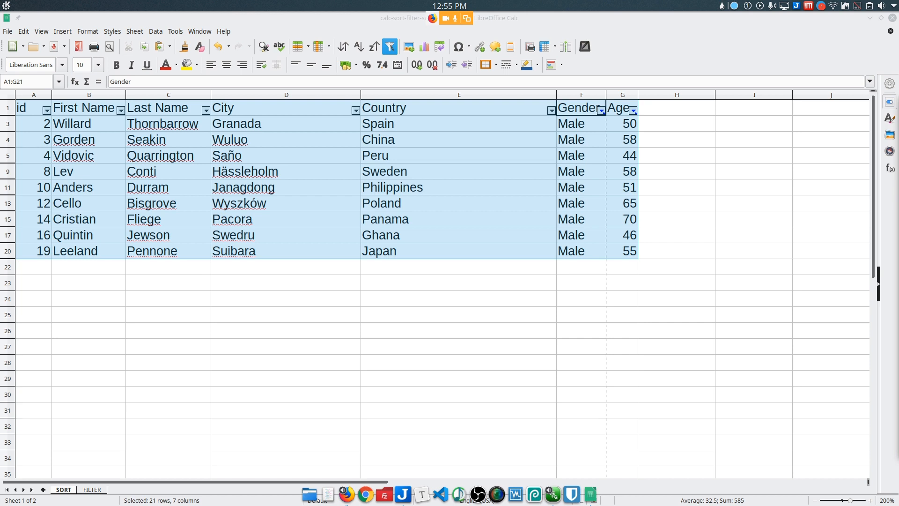
# Reopen the Standard Filter for Gender and add a third criterion joined by OR on the Country field.
pyautogui.click(646, 59)
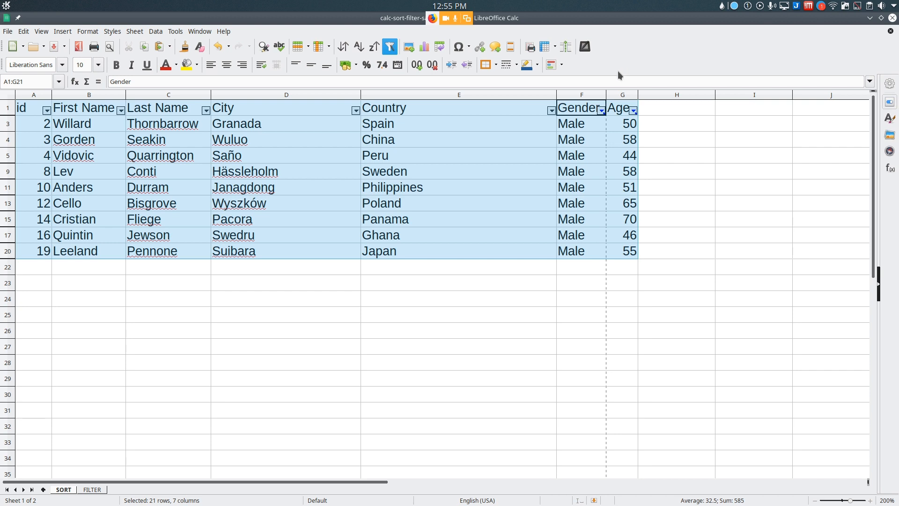
pyautogui.click(602, 111)
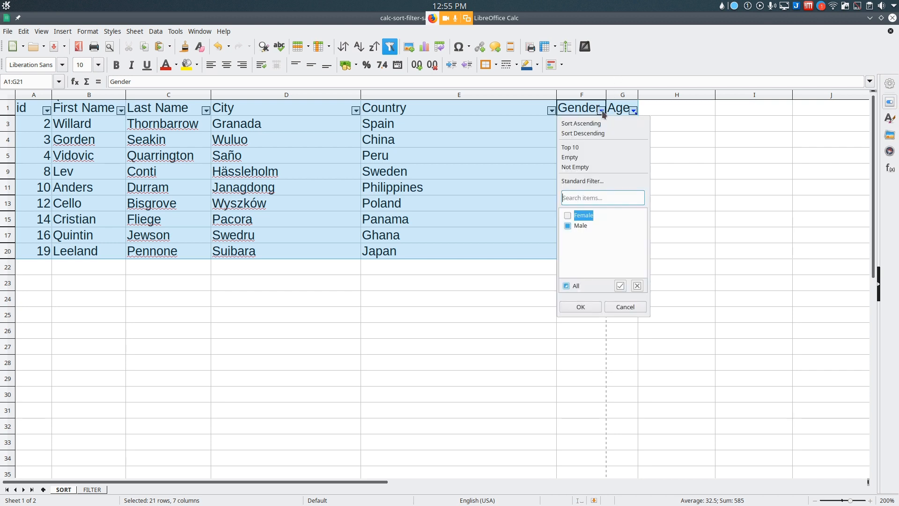
pyautogui.click(589, 179)
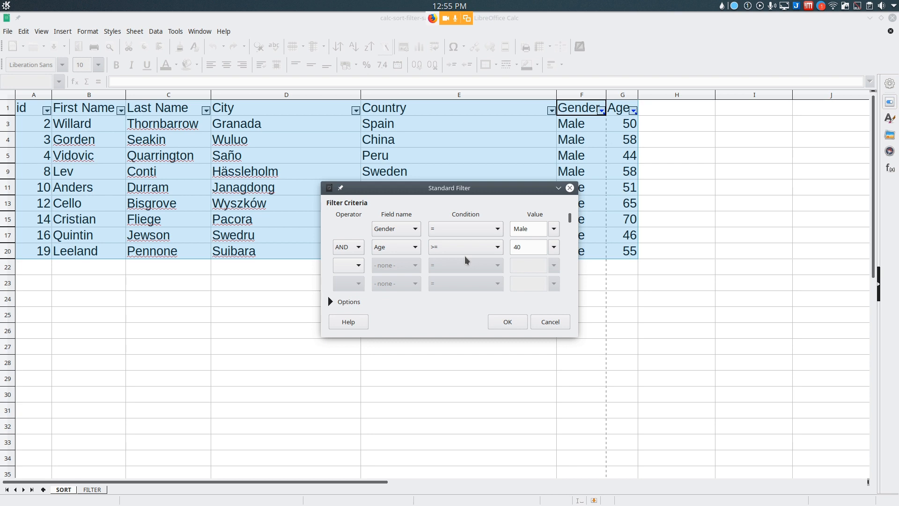
pyautogui.click(360, 265)
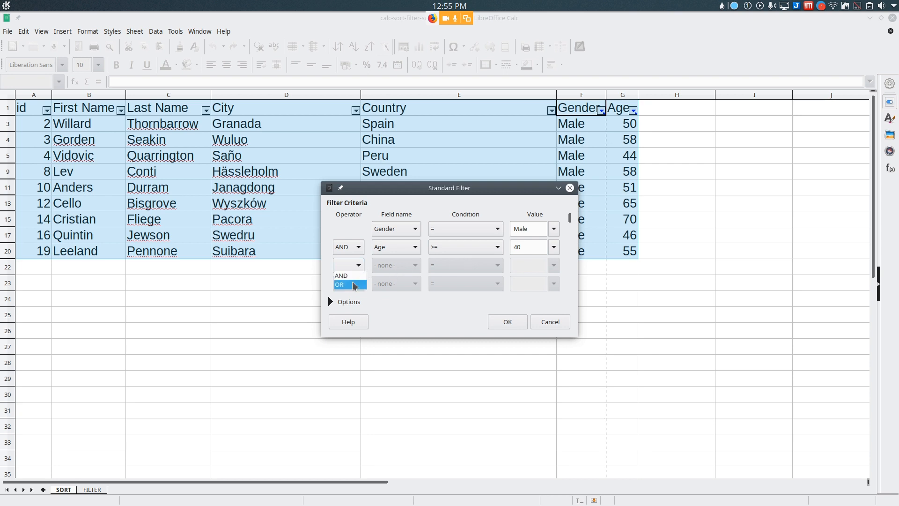
pyautogui.click(352, 284)
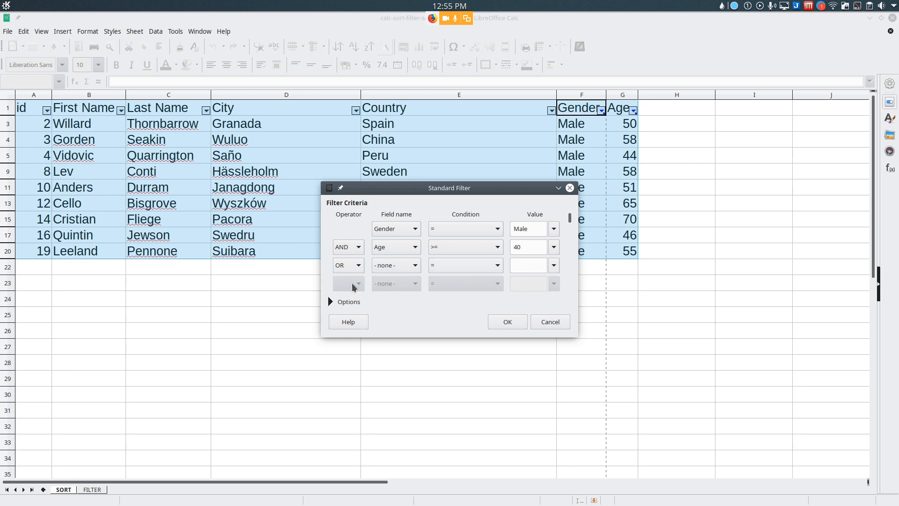
pyautogui.click(415, 266)
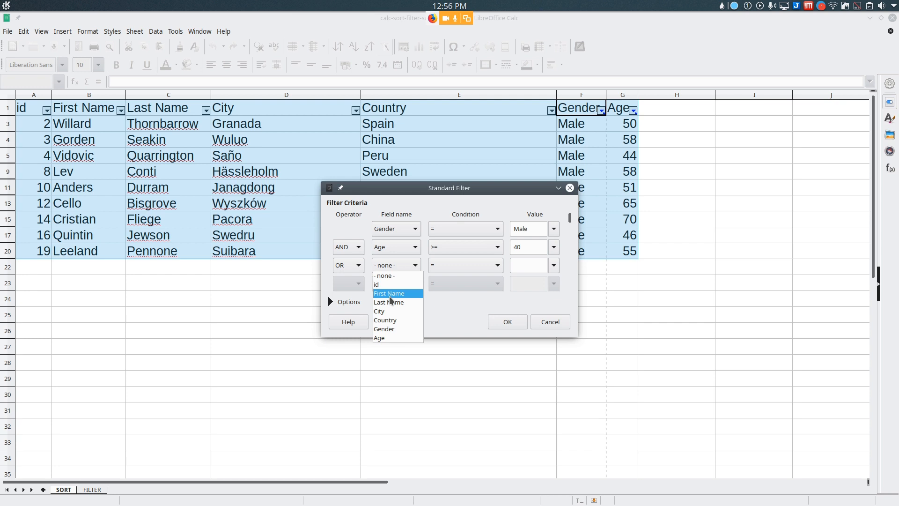
pyautogui.click(390, 320)
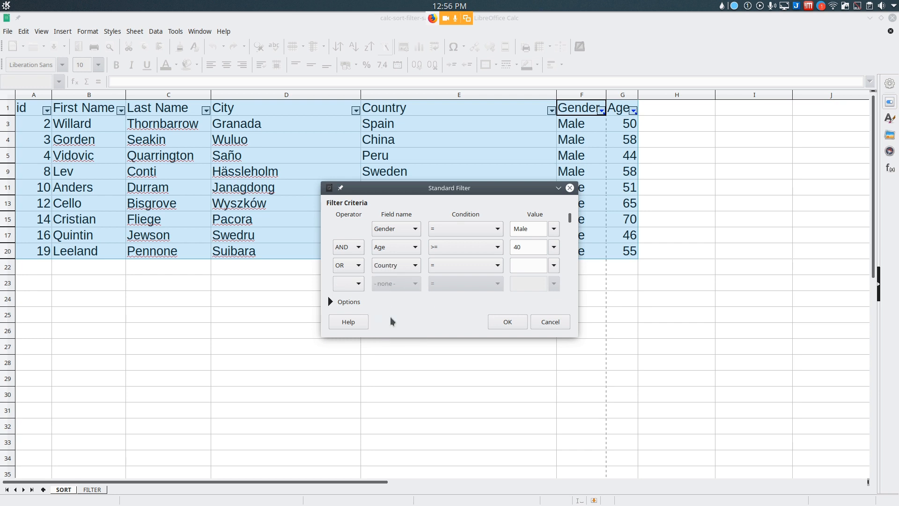
# Set the Country criterion to Contains Portugal and apply the Standard Filter.
pyautogui.click(460, 270)
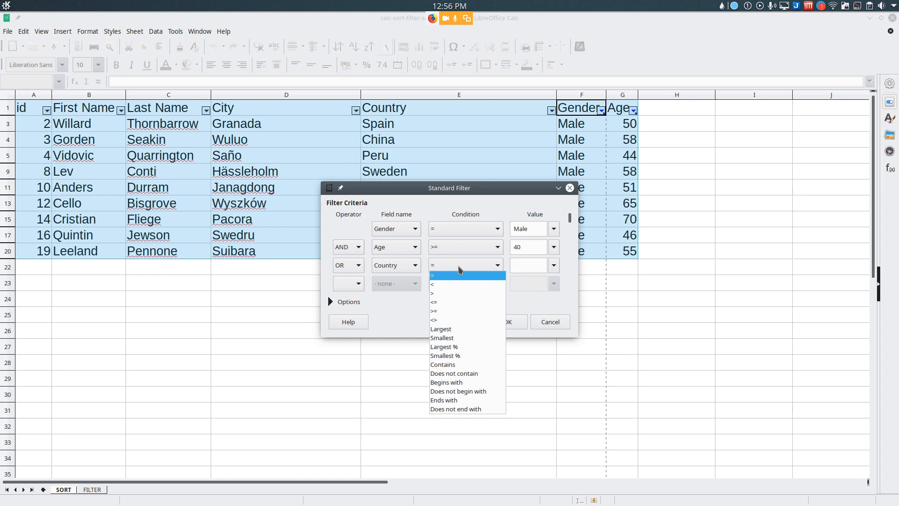
pyautogui.click(414, 266)
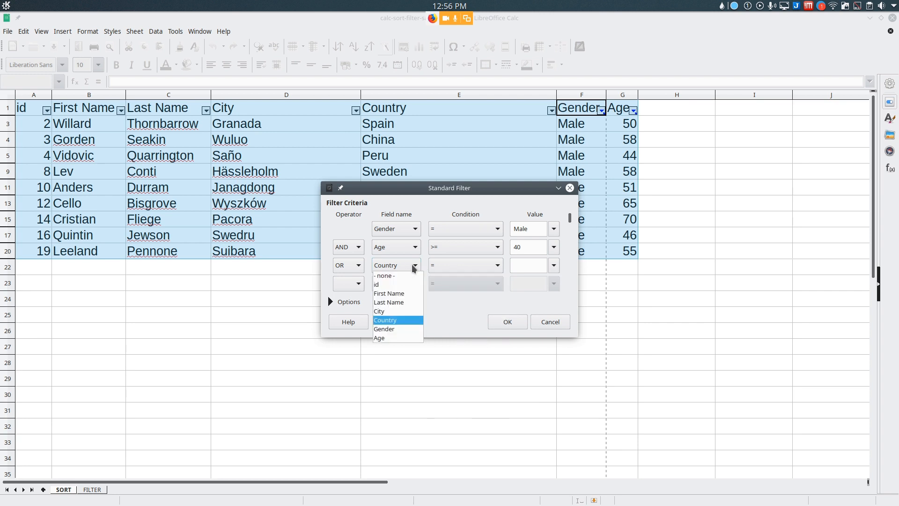
pyautogui.click(414, 266)
pyautogui.click(337, 301)
pyautogui.click(554, 265)
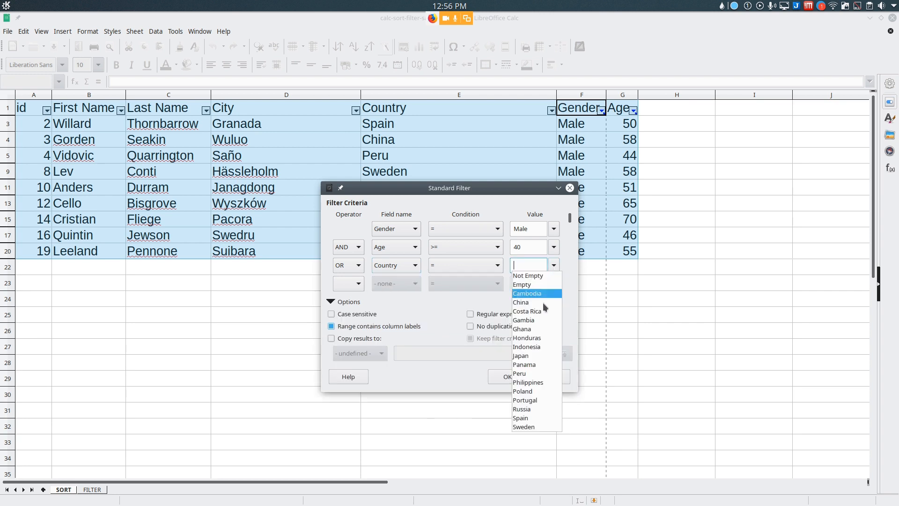
pyautogui.click(500, 266)
pyautogui.click(500, 266)
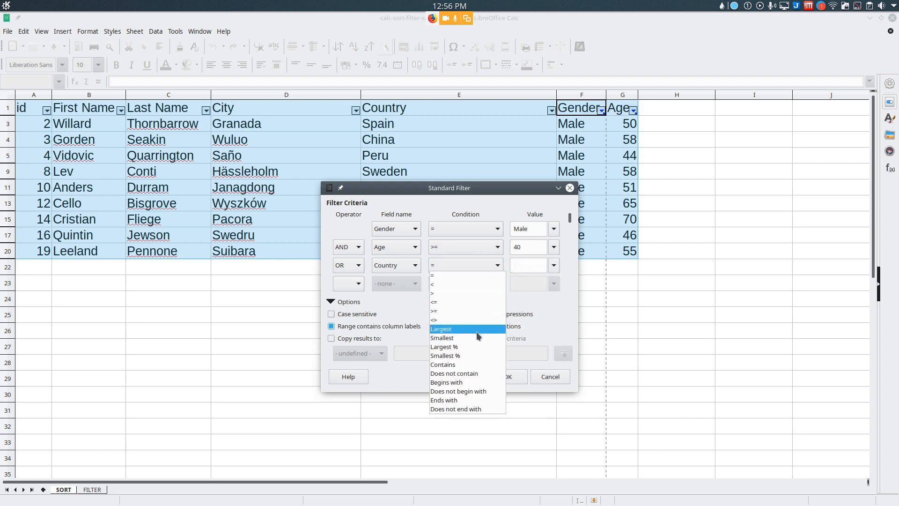
pyautogui.click(469, 365)
pyautogui.click(554, 266)
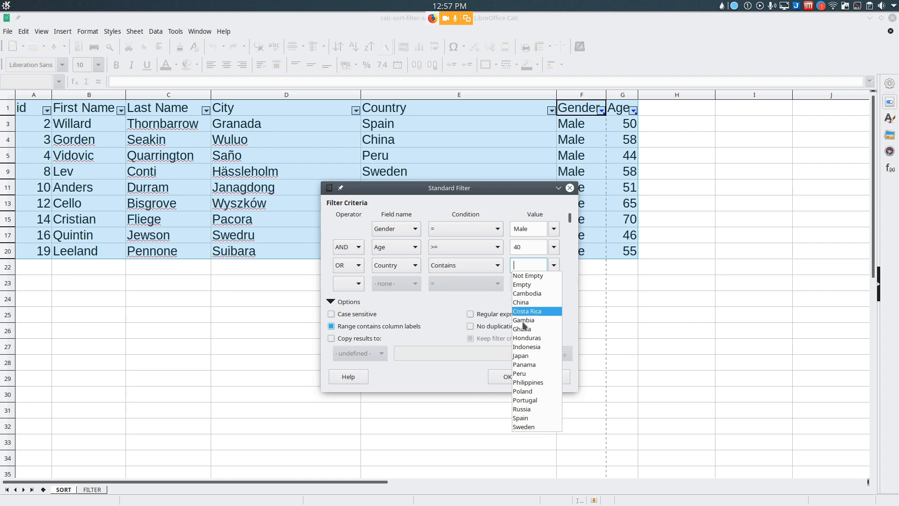
pyautogui.click(529, 400)
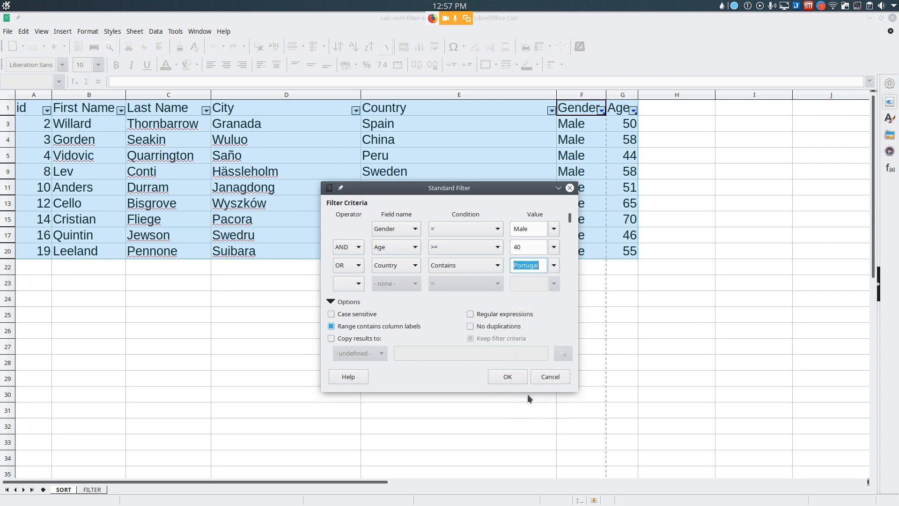
pyautogui.click(506, 378)
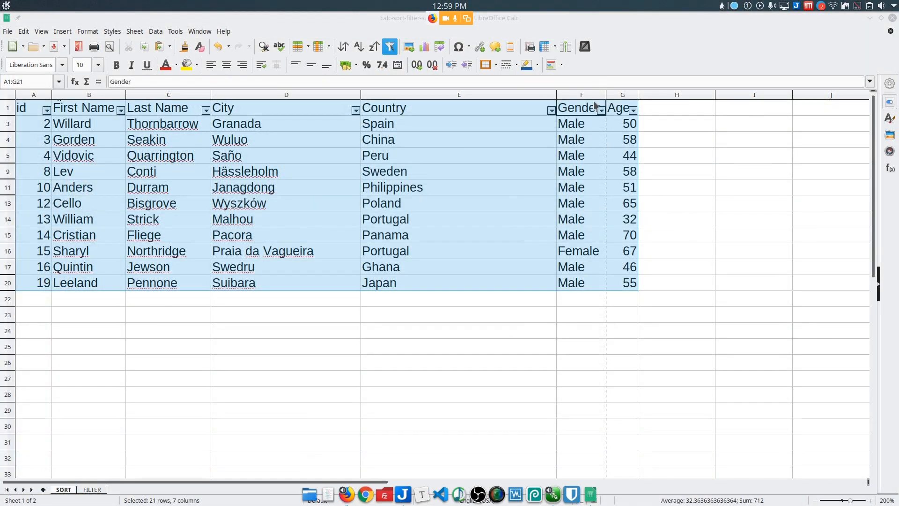
# Reset the Age and Gender column filters to include all values.
pyautogui.click(517, 133)
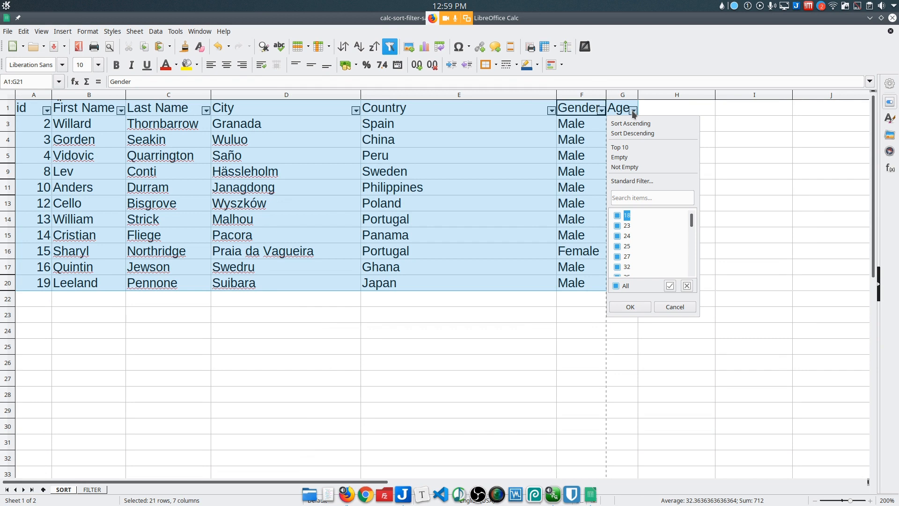
pyautogui.click(617, 286)
pyautogui.click(629, 307)
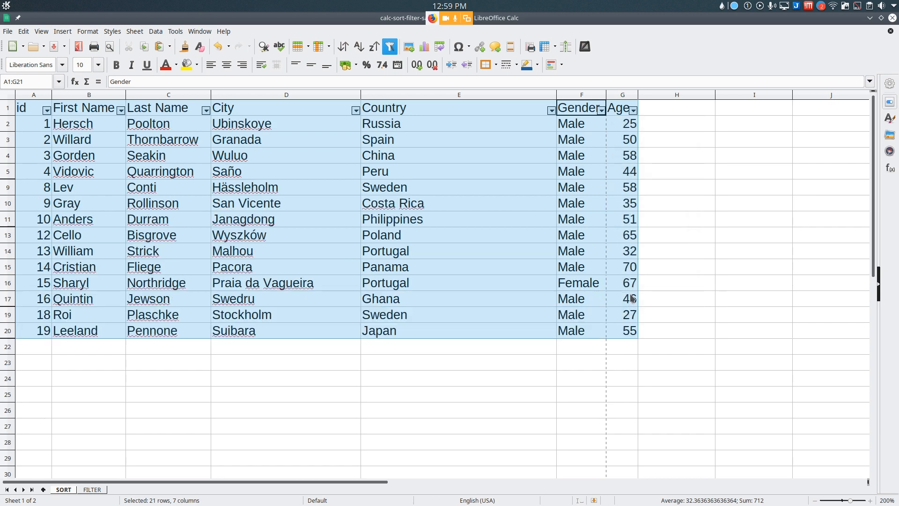
pyautogui.click(602, 111)
pyautogui.click(567, 286)
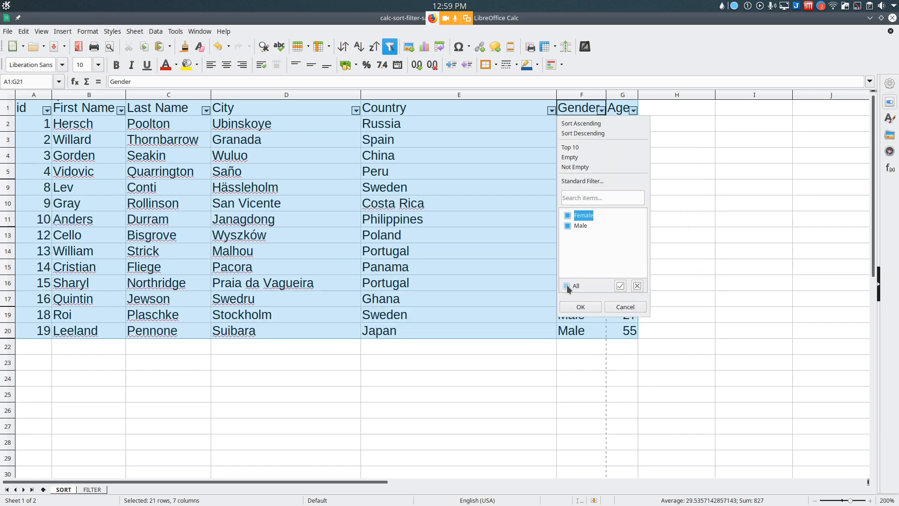
pyautogui.click(570, 306)
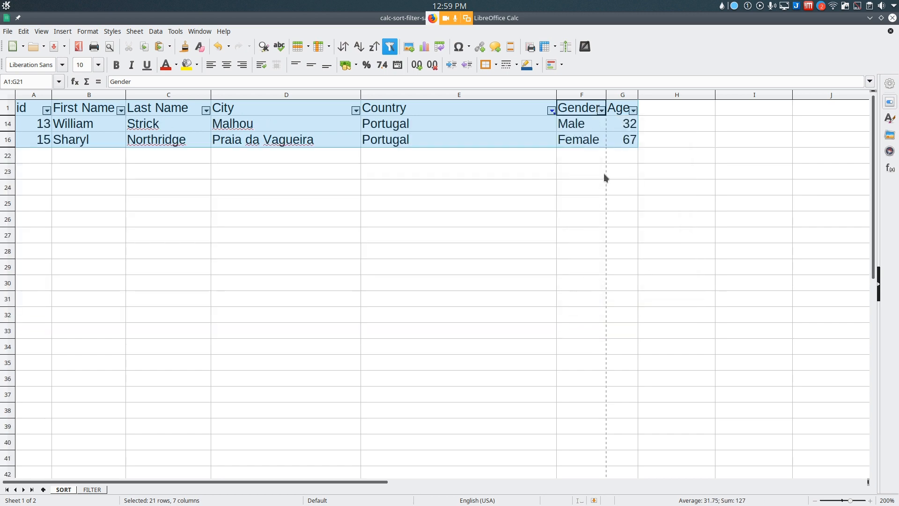
# Reset the Country filter to include all countries and deselect the table by selecting cell H4.
pyautogui.click(551, 111)
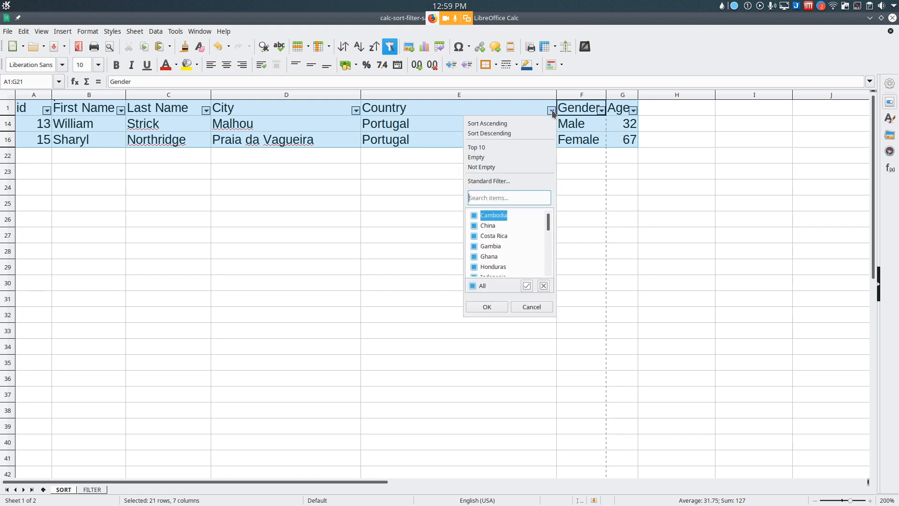
pyautogui.click(472, 286)
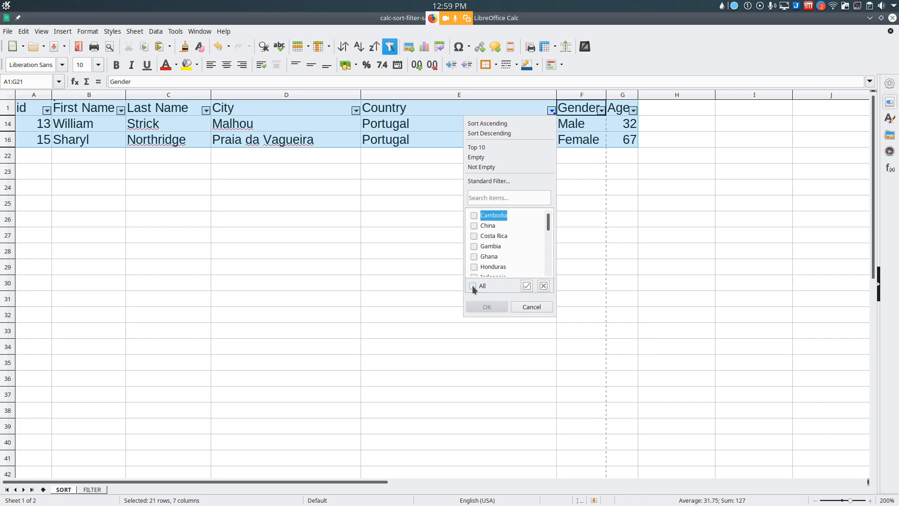
pyautogui.click(473, 286)
pyautogui.click(477, 307)
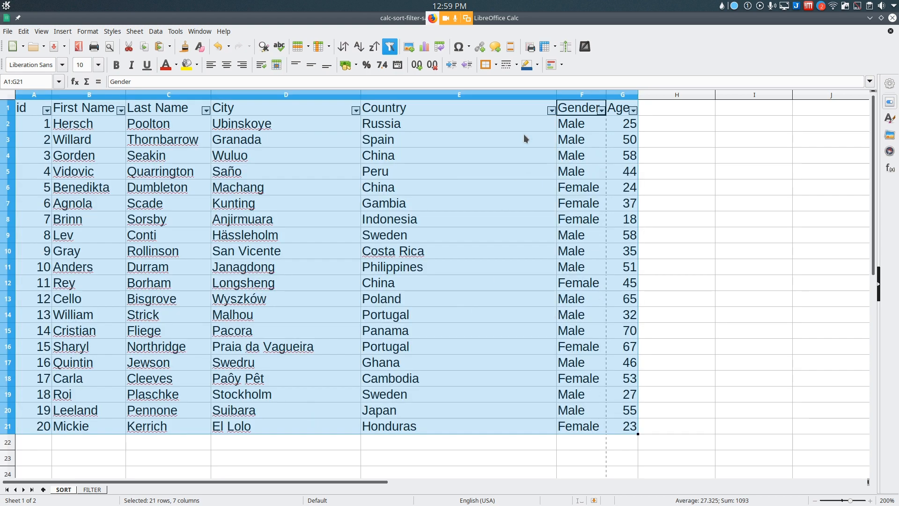
pyautogui.click(666, 157)
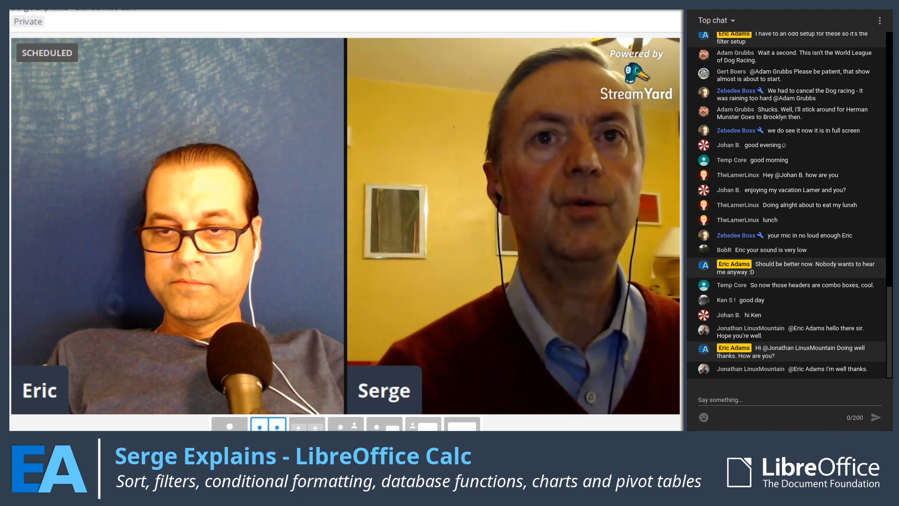
pyautogui.click(423, 424)
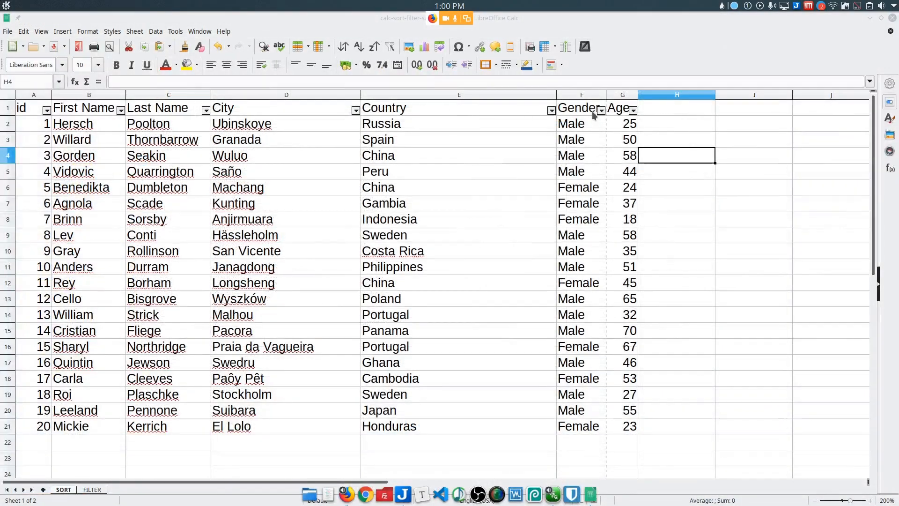
# Select the first Age value in cell G2 and open a new conditional formatting condition for it.
pyautogui.click(623, 124)
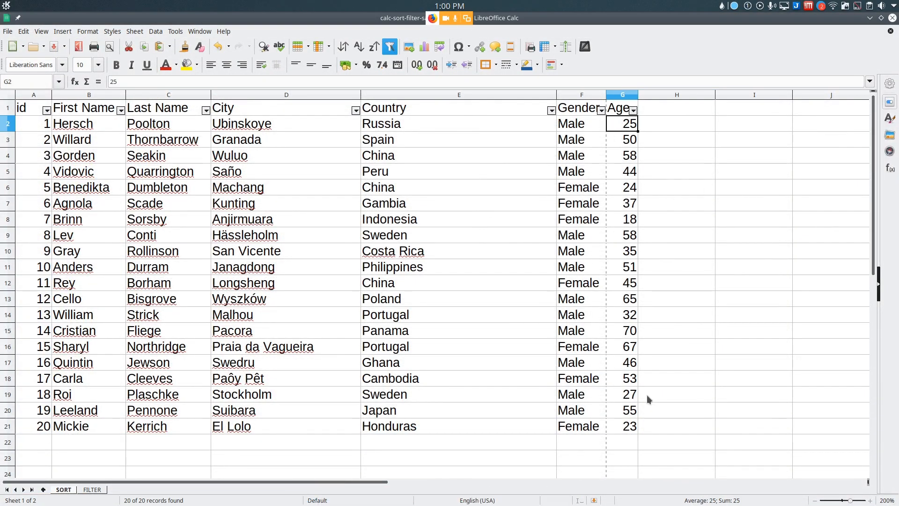
pyautogui.keyDown('shift'); pyautogui.click(623, 426); pyautogui.keyUp('shift')
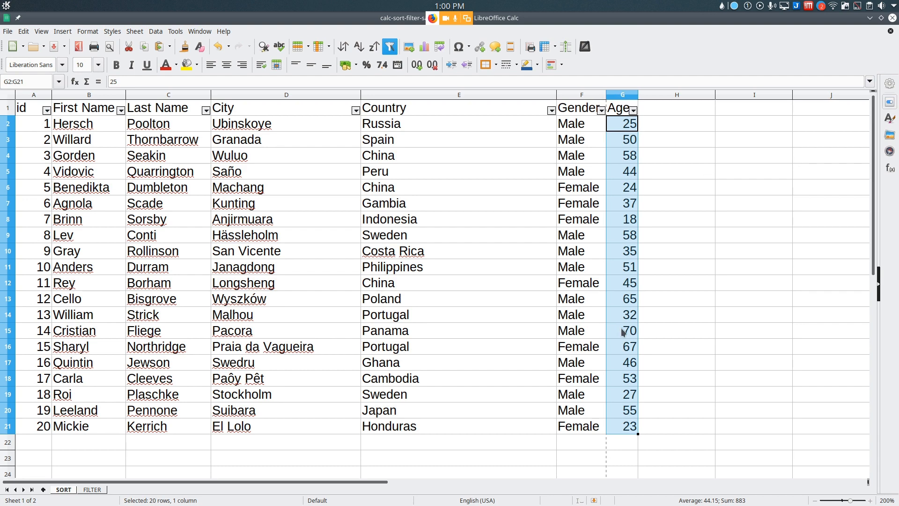
pyautogui.click(624, 127)
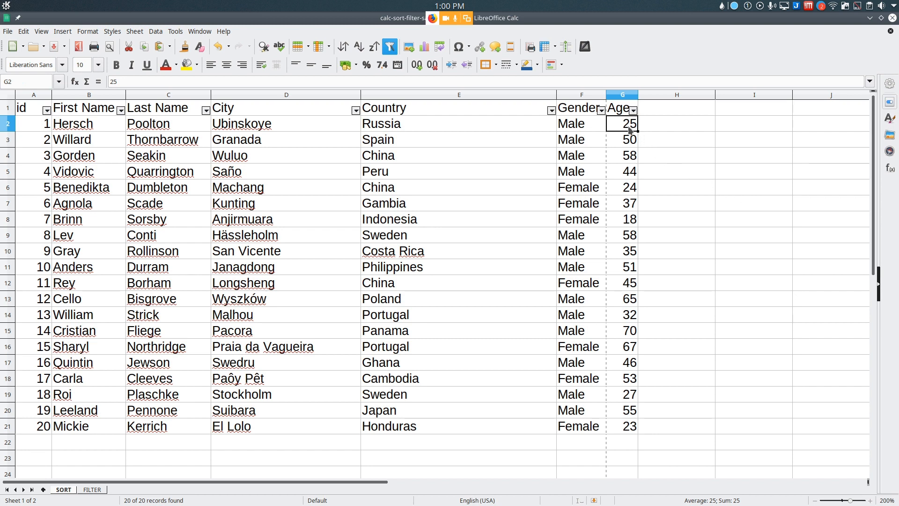
pyautogui.click(157, 31)
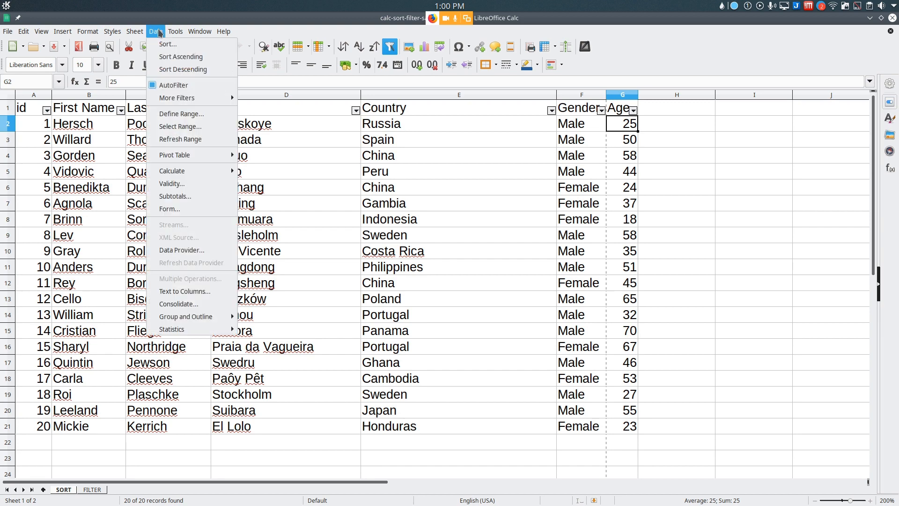
pyautogui.click(159, 33)
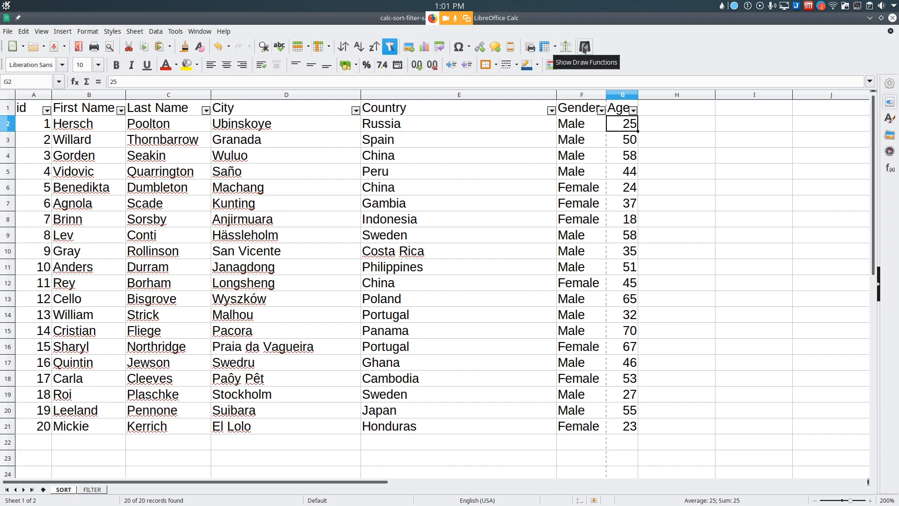
pyautogui.click(561, 64)
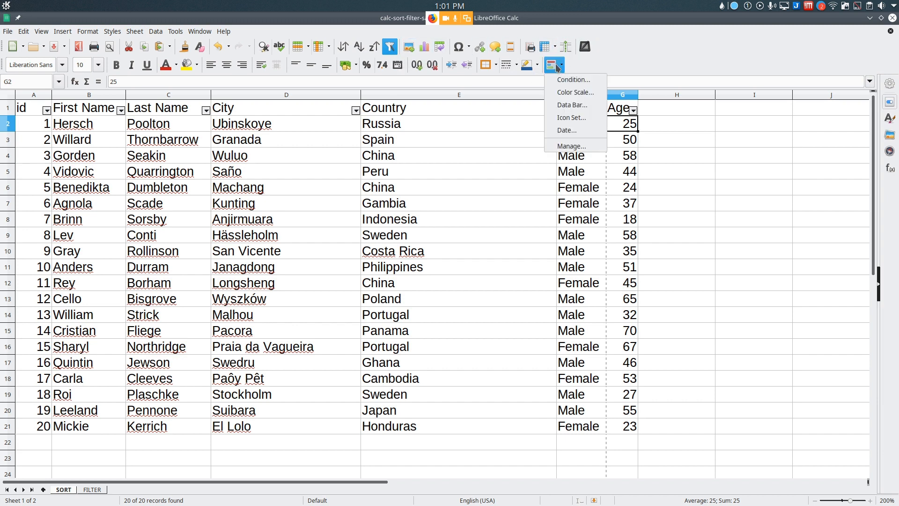
pyautogui.click(562, 66)
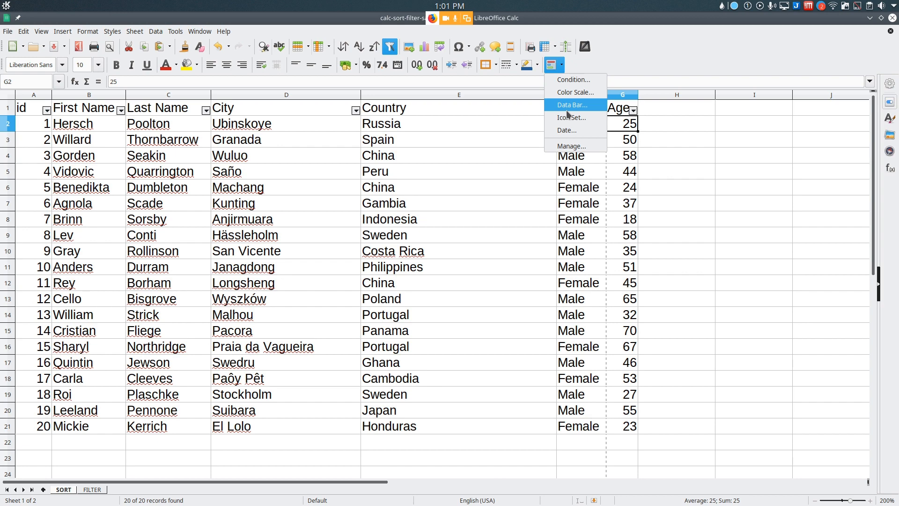
pyautogui.click(565, 81)
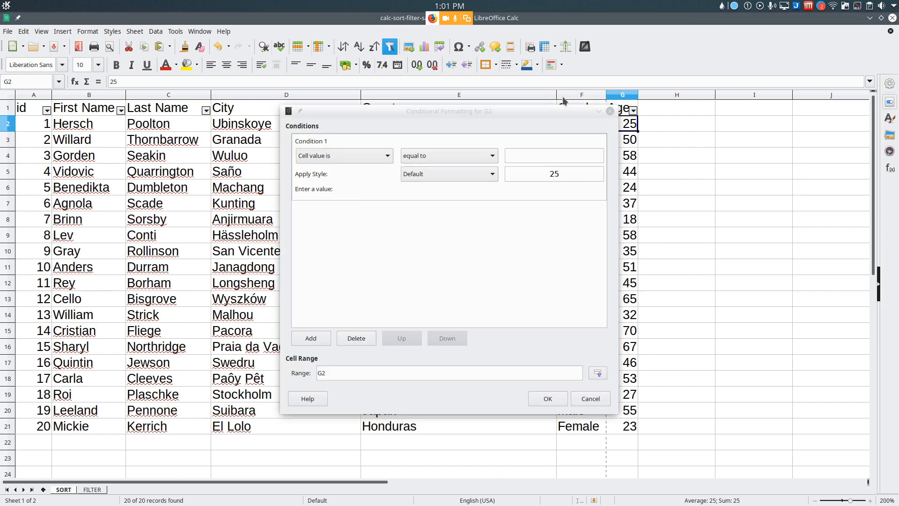
# Set Condition 1 so that the cell value is greater than or equal to 40.
pyautogui.click(389, 158)
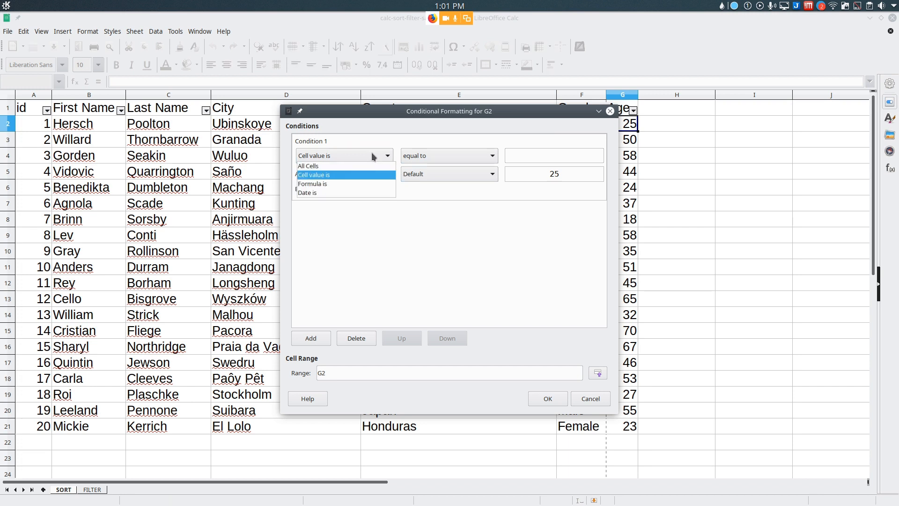
pyautogui.click(372, 153)
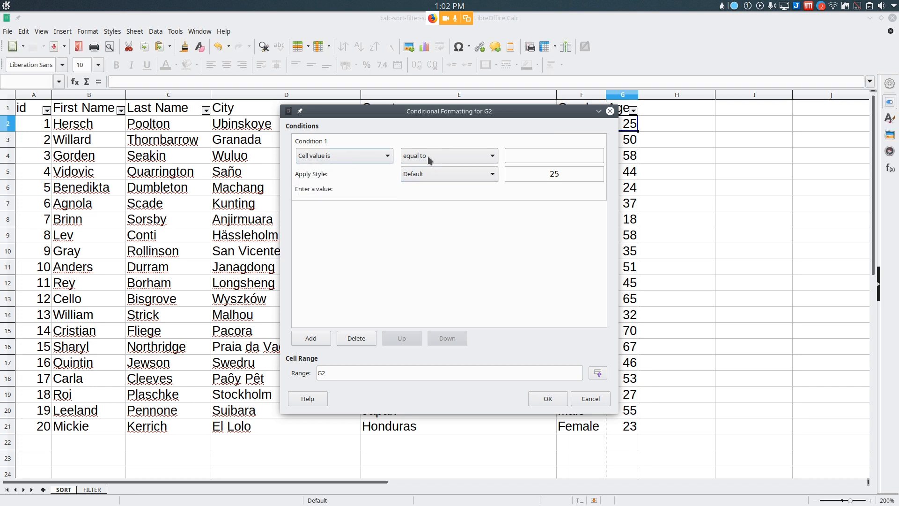
pyautogui.click(527, 158)
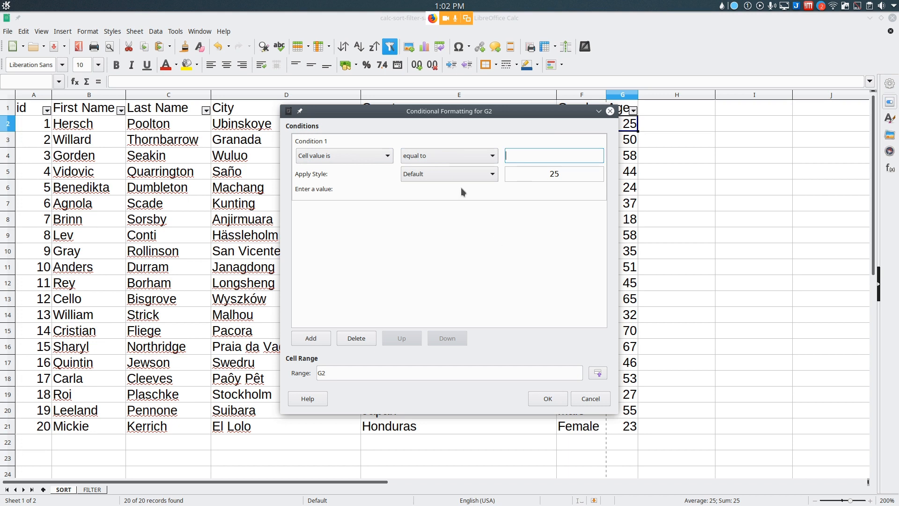
pyautogui.click(469, 155)
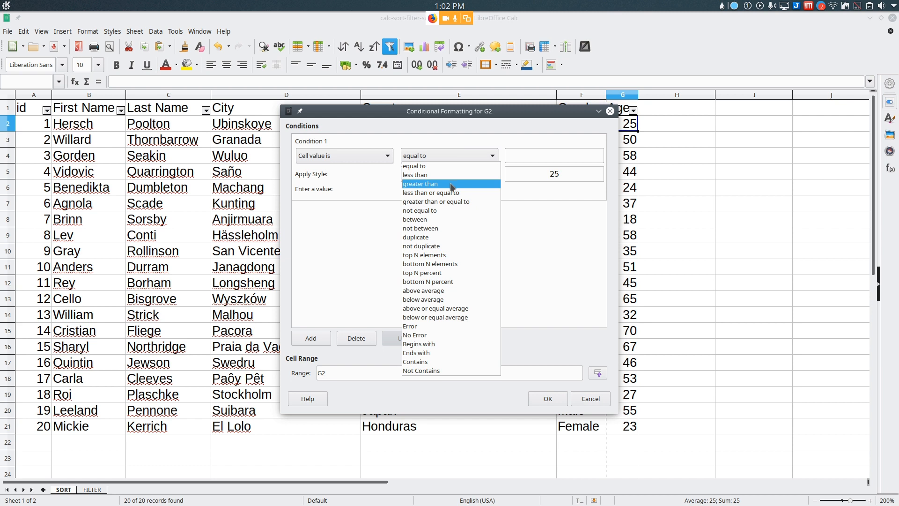
pyautogui.click(448, 201)
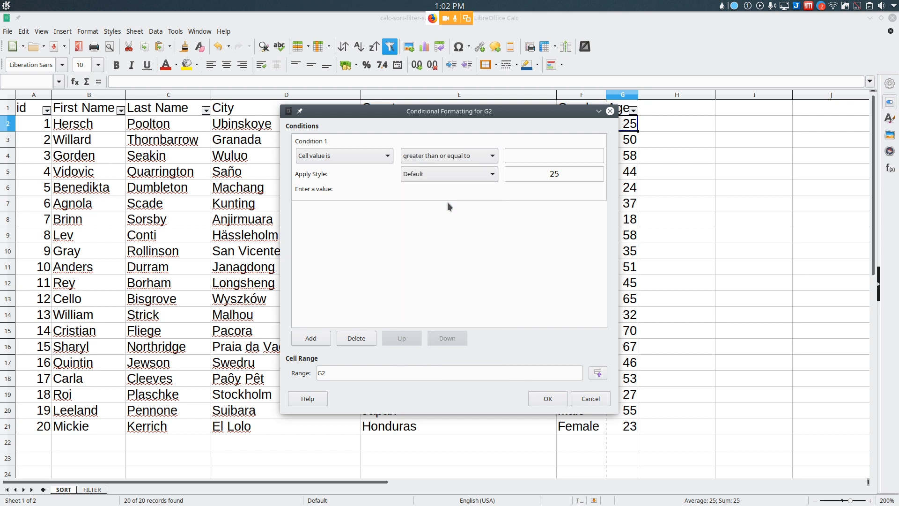
pyautogui.click(520, 155)
pyautogui.write('40')
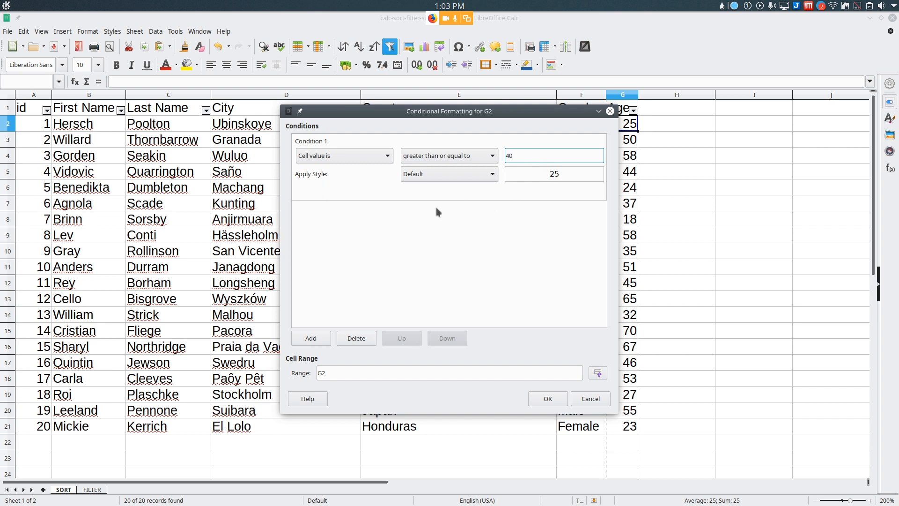
# Start a new cell style for the condition and name it Above_40.
pyautogui.click(465, 174)
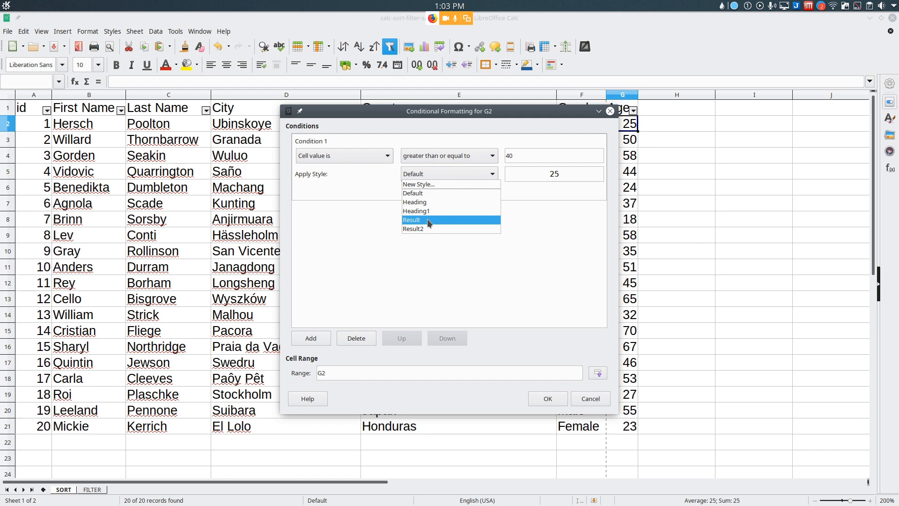
pyautogui.click(412, 184)
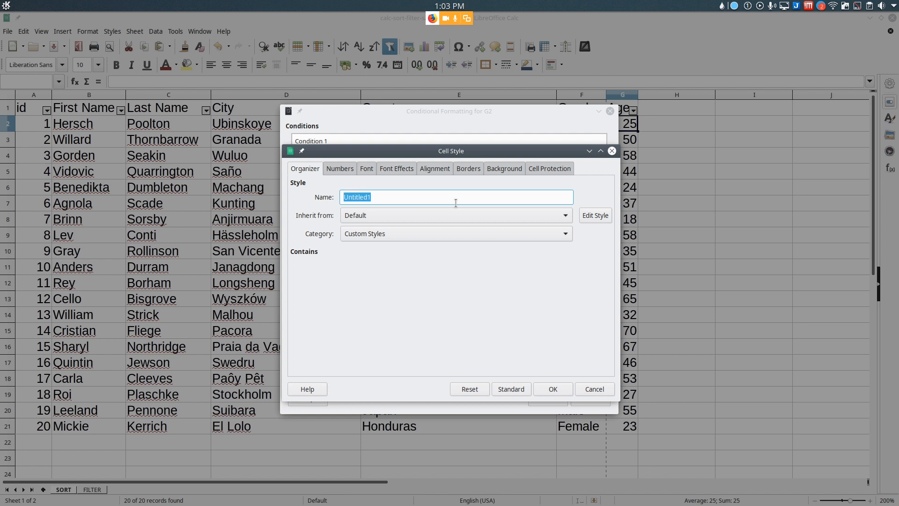
pyautogui.write('Above')
pyautogui.press('BackSpace')
pyautogui.write('_40')
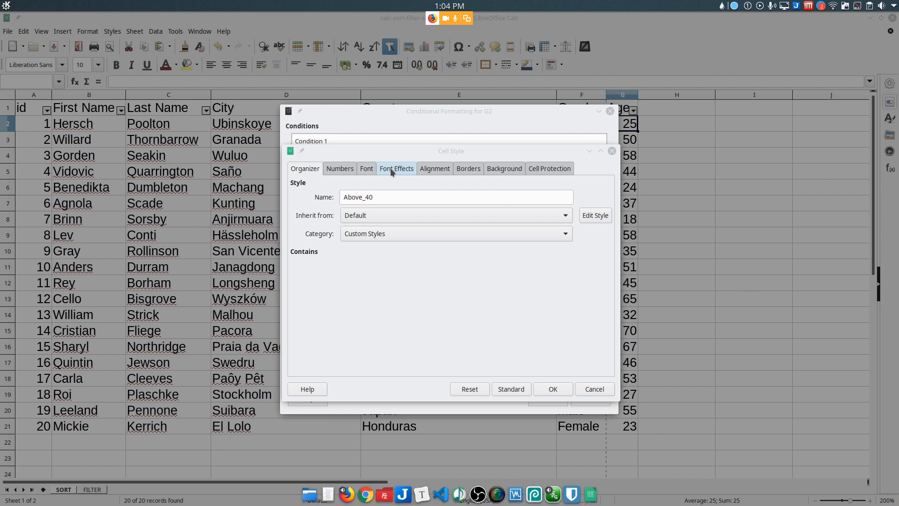
# Give the new style a light blue background (6cceff) and confirm the style and the conditional format.
pyautogui.press('Escape')
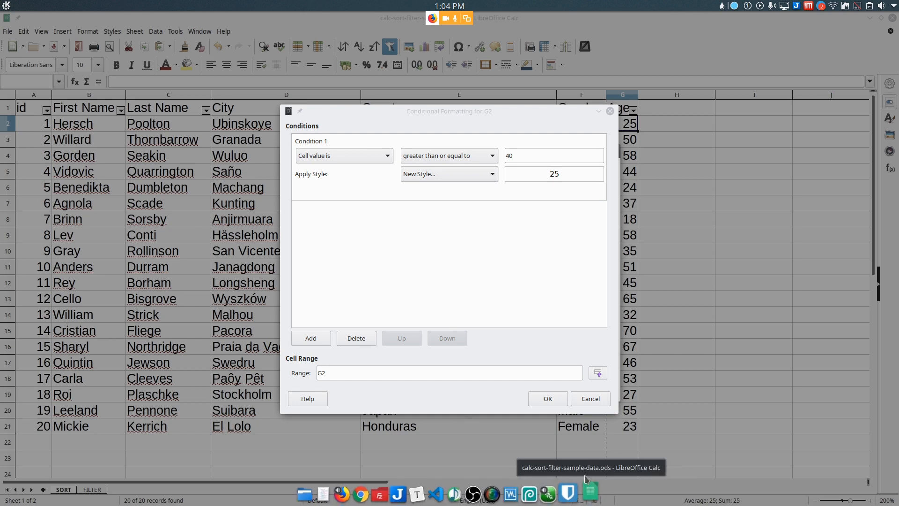
pyautogui.moveTo(491, 114); pyautogui.dragTo(328, 131)
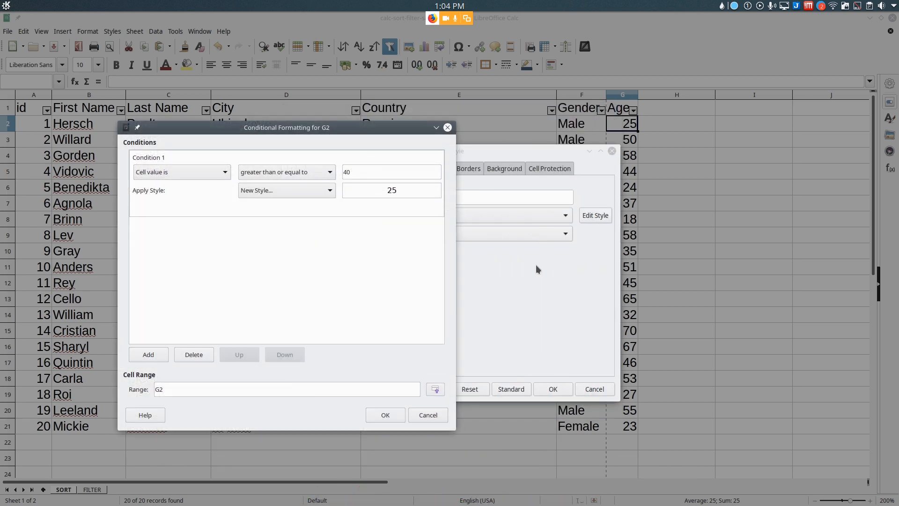
pyautogui.click(536, 267)
pyautogui.click(504, 169)
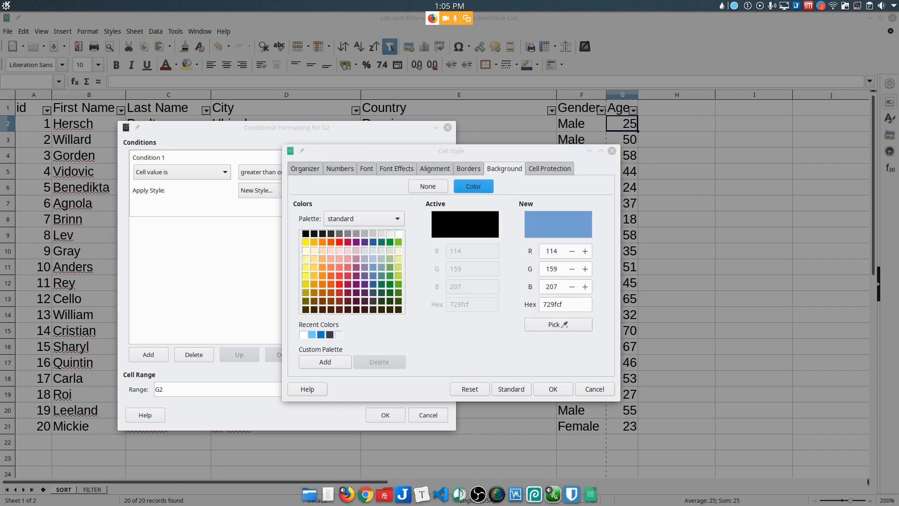
pyautogui.click(312, 334)
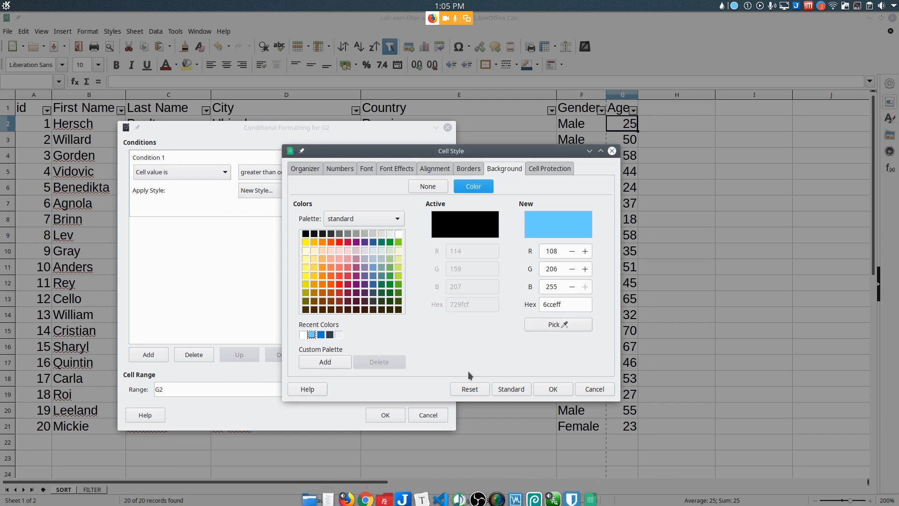
pyautogui.click(555, 387)
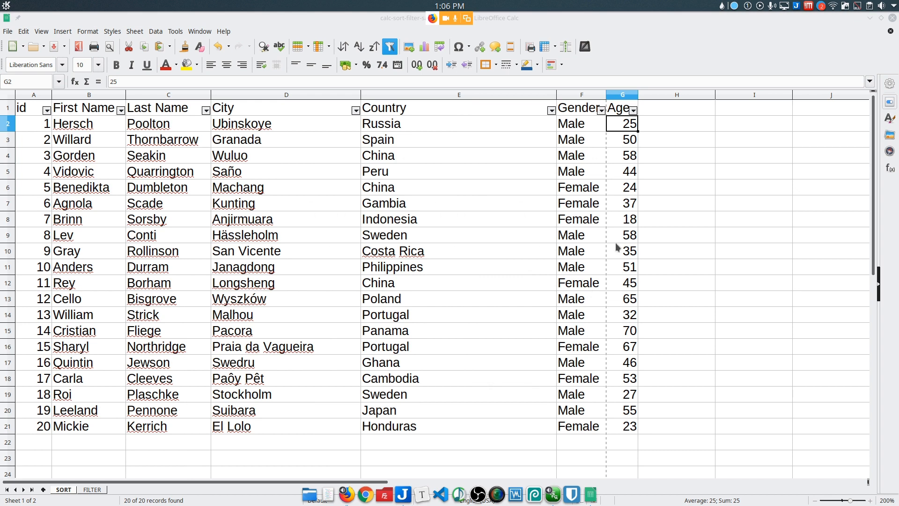
# Clone the formatting of cell G2 onto the remaining Age values in G3:G21.
pyautogui.click(600, 64)
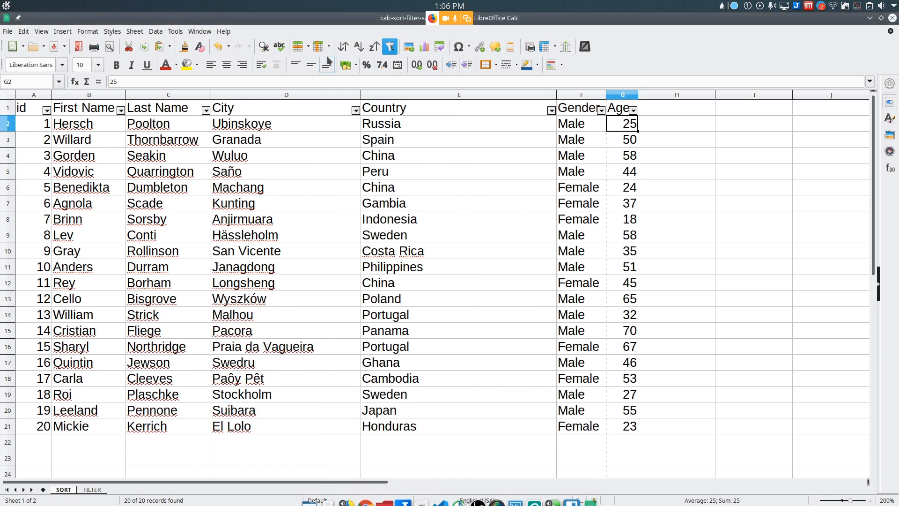
pyautogui.click(184, 47)
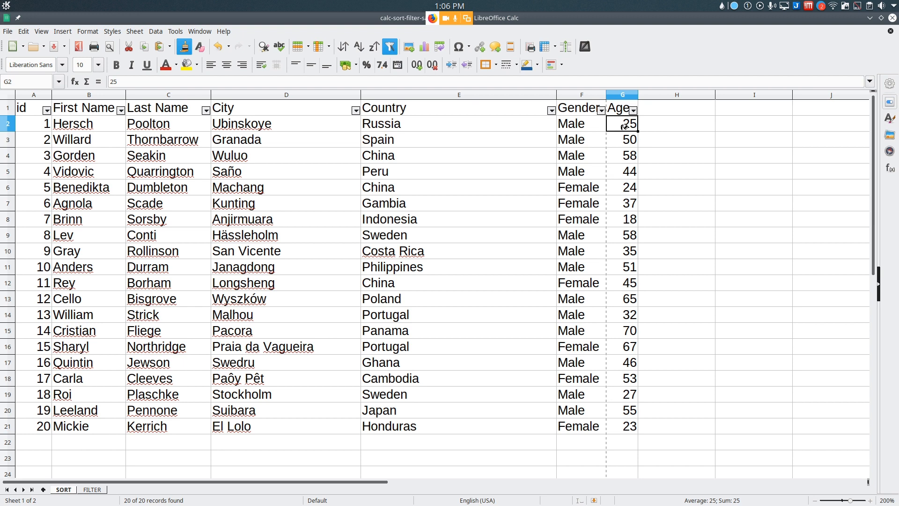
pyautogui.moveTo(624, 140); pyautogui.dragTo(625, 422)
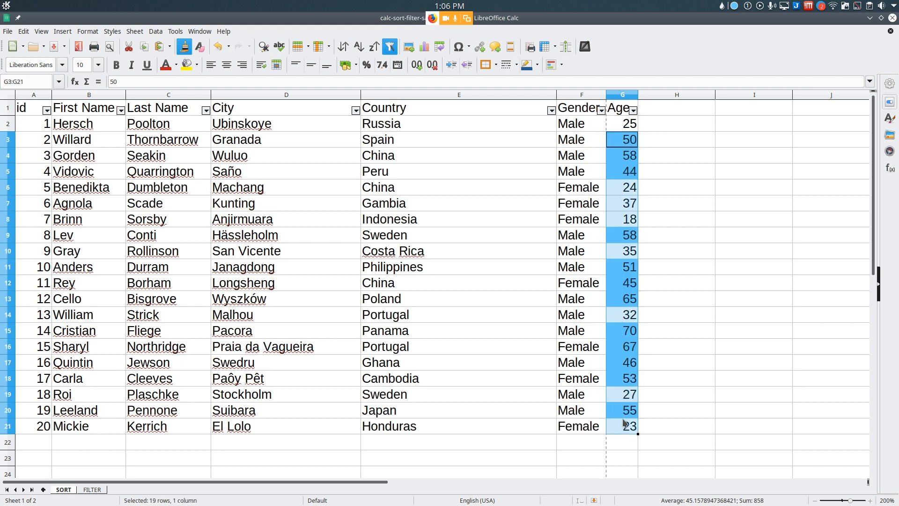
pyautogui.click(666, 125)
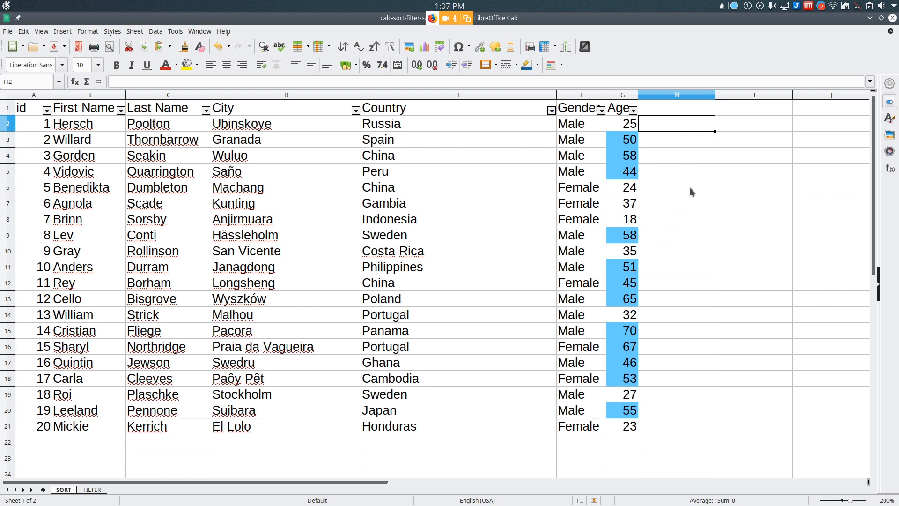
# Undo the cloned formatting on the Age values and deselect them by selecting cell H6.
pyautogui.click(25, 31)
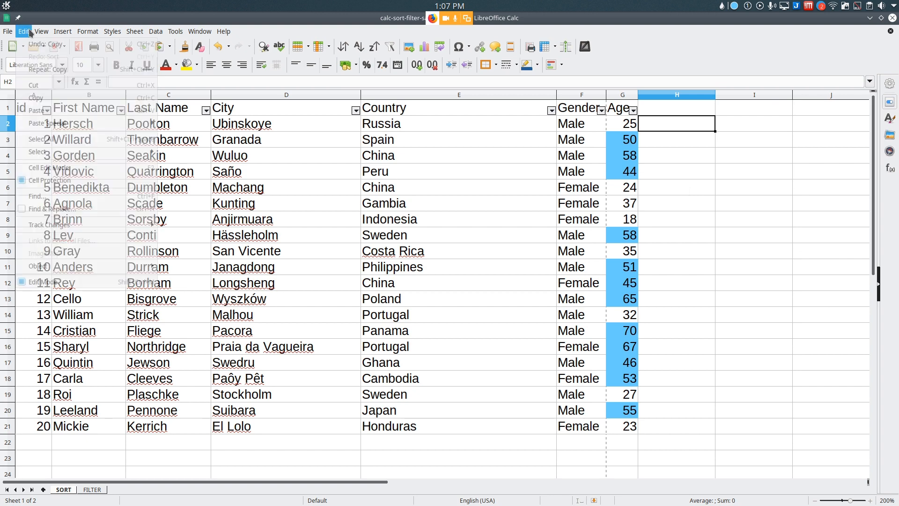
pyautogui.click(34, 46)
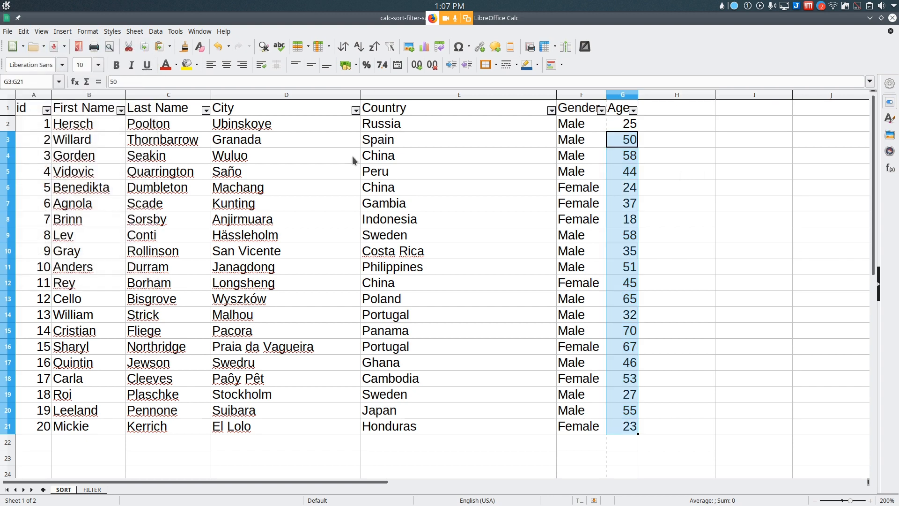
pyautogui.click(668, 186)
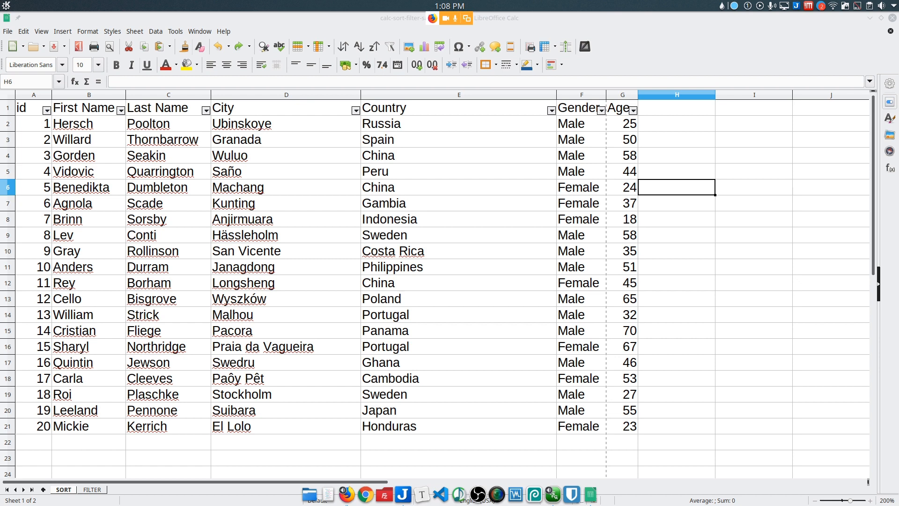
pyautogui.click(707, 30)
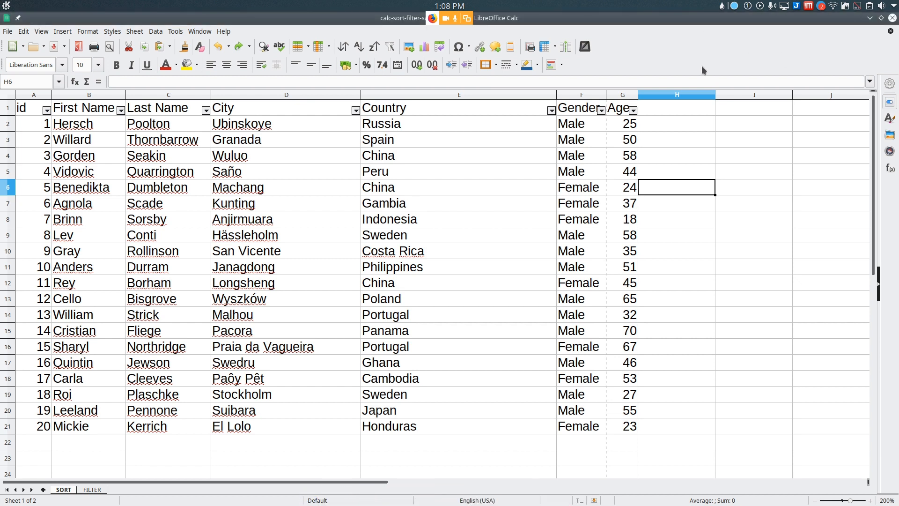
# Select all Age values in G2:G21 and open a color scale conditional format for them.
pyautogui.click(627, 129)
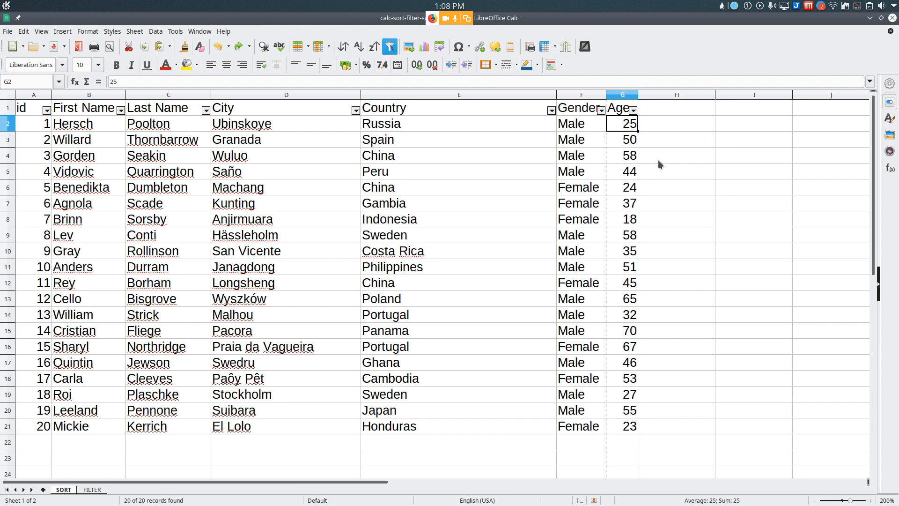
pyautogui.moveTo(627, 129); pyautogui.dragTo(631, 424)
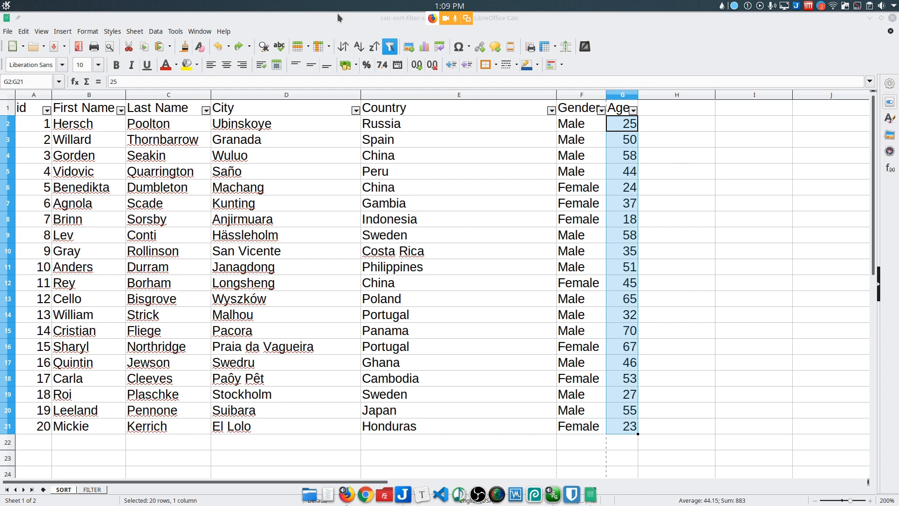
pyautogui.click(338, 18)
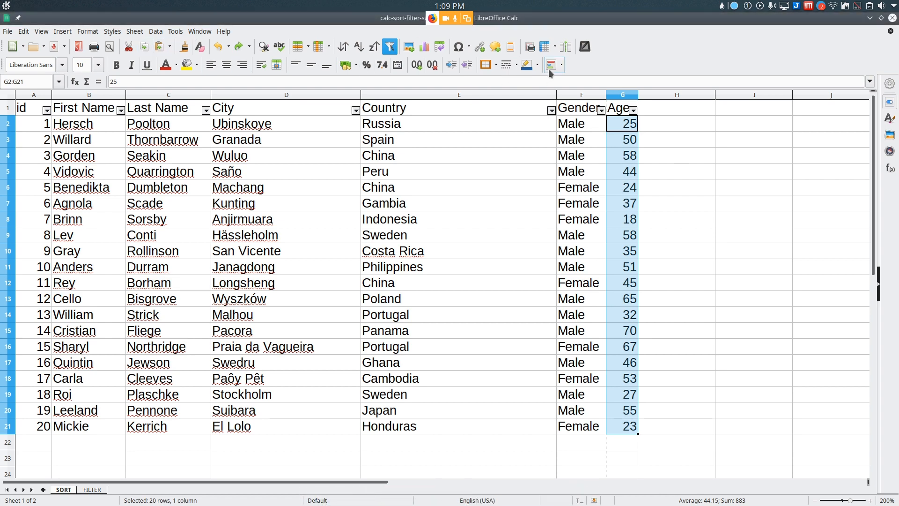
pyautogui.click(561, 66)
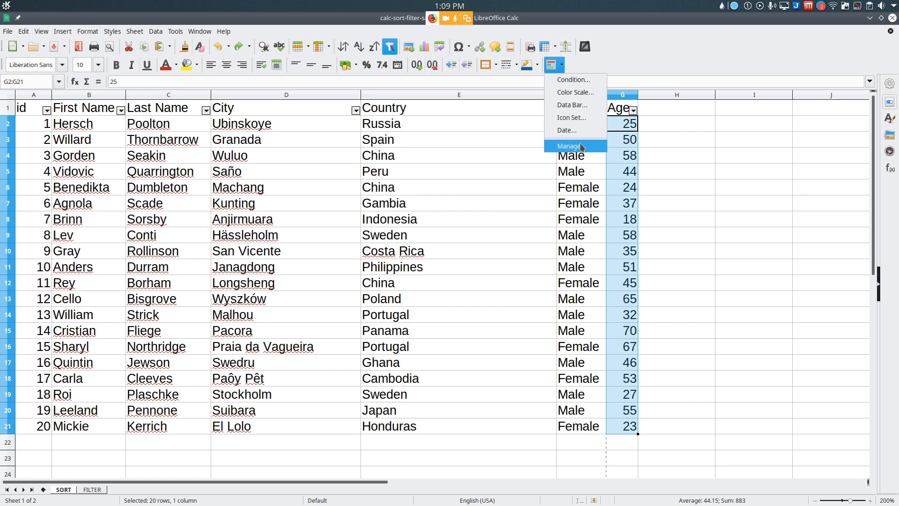
pyautogui.click(572, 92)
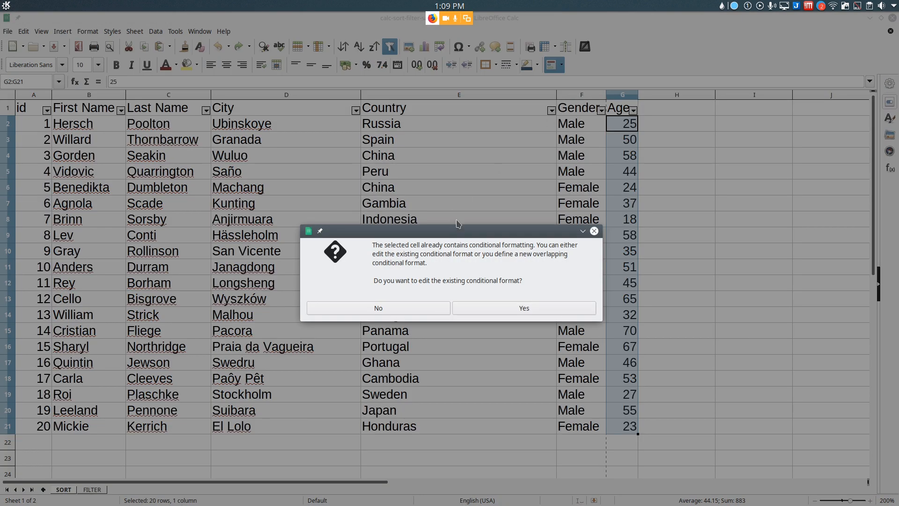
pyautogui.click(495, 307)
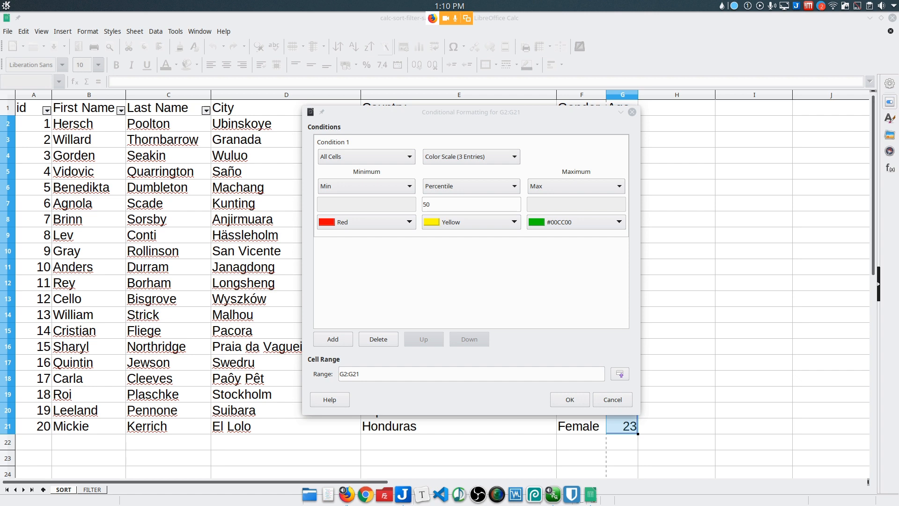
# Set the color scale's middle entry to Value 40, apply it to G2:G21 and deselect the range.
pyautogui.click(487, 108)
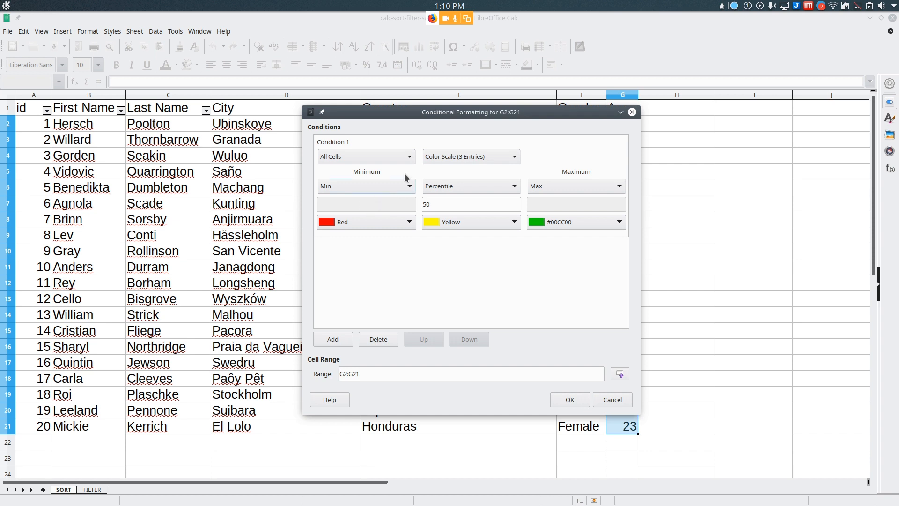
pyautogui.click(444, 187)
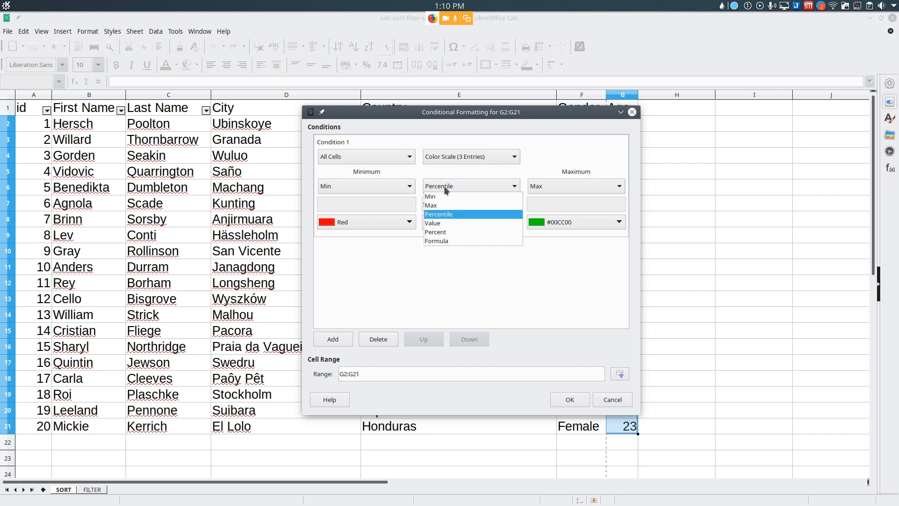
pyautogui.click(442, 223)
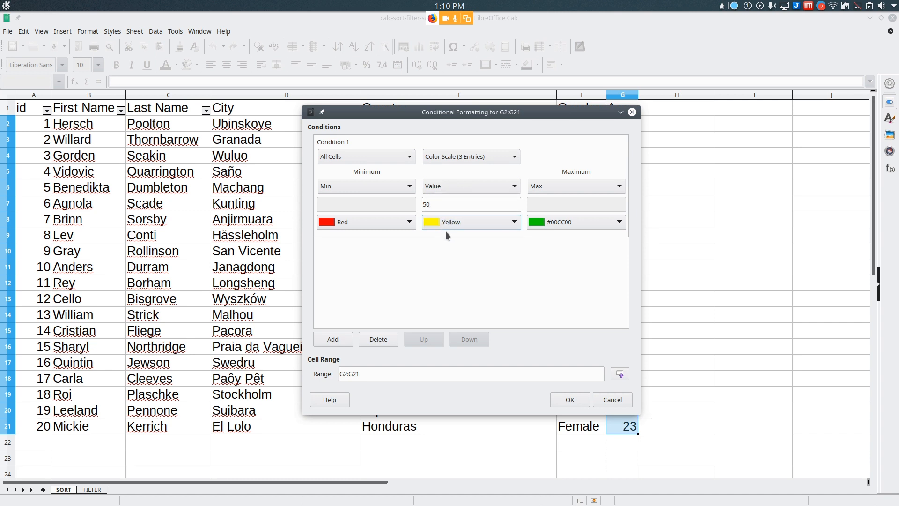
pyautogui.doubleClick(454, 205)
pyautogui.write('40')
pyautogui.click(569, 399)
pyautogui.click(516, 192)
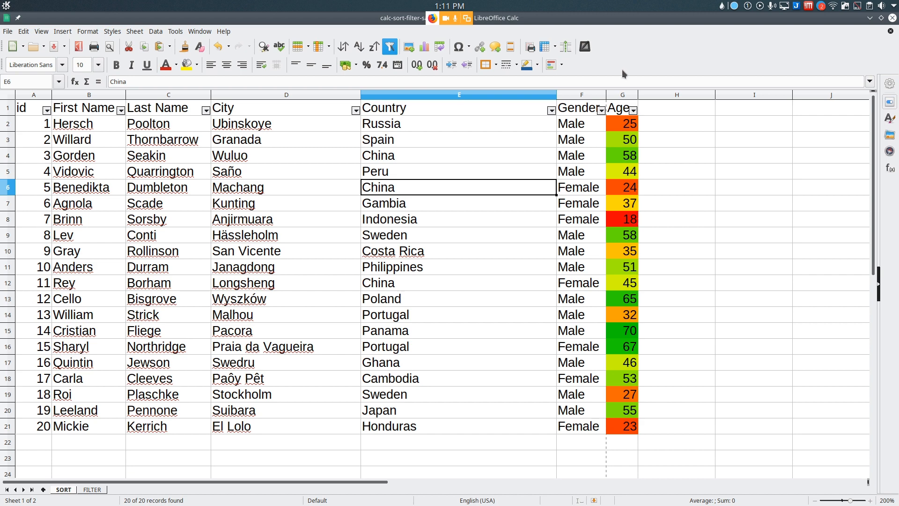
pyautogui.click(561, 66)
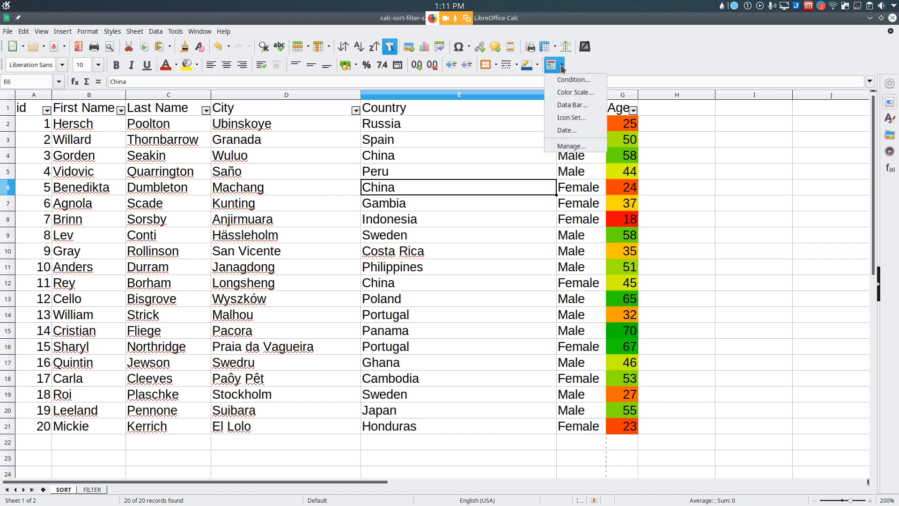
pyautogui.click(565, 80)
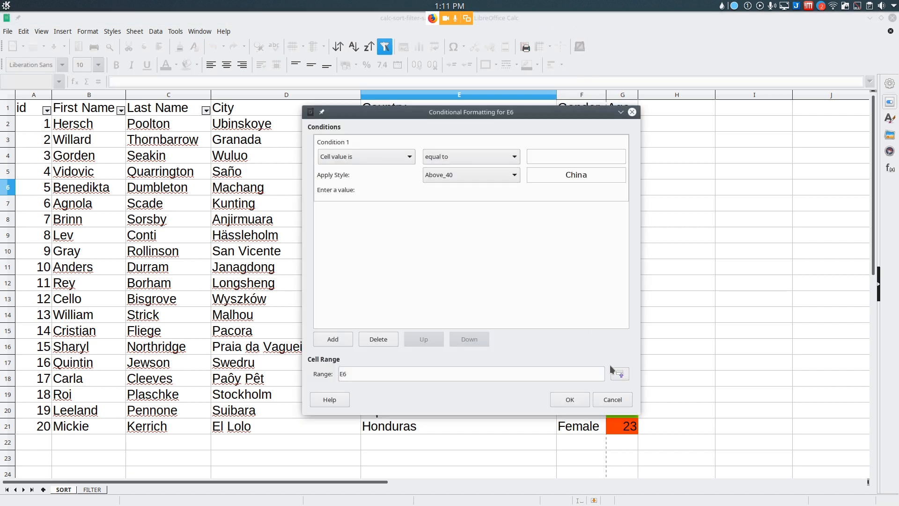
pyautogui.click(613, 400)
# Clear the direct formatting, including the color scale, from the Age values in G2:G21 and deselect them by selecting cell H4.
pyautogui.moveTo(626, 124); pyautogui.dragTo(620, 382)
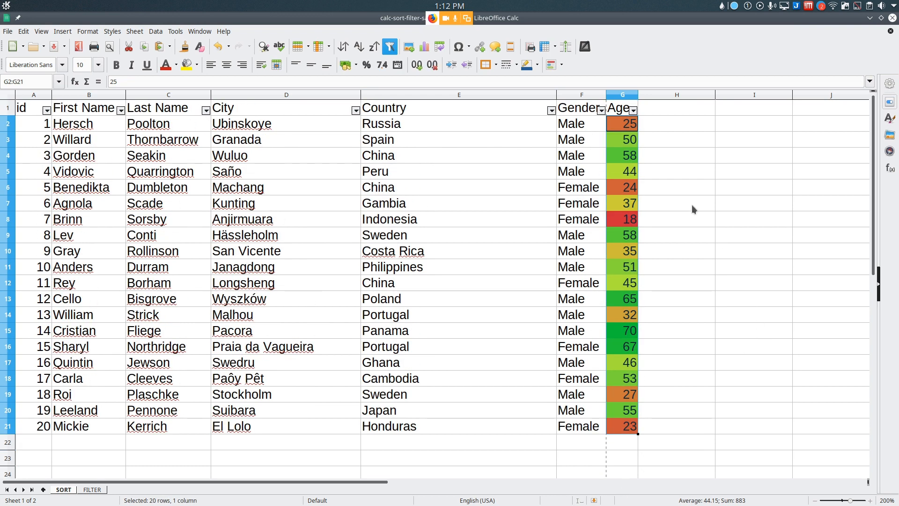
pyautogui.click(561, 69)
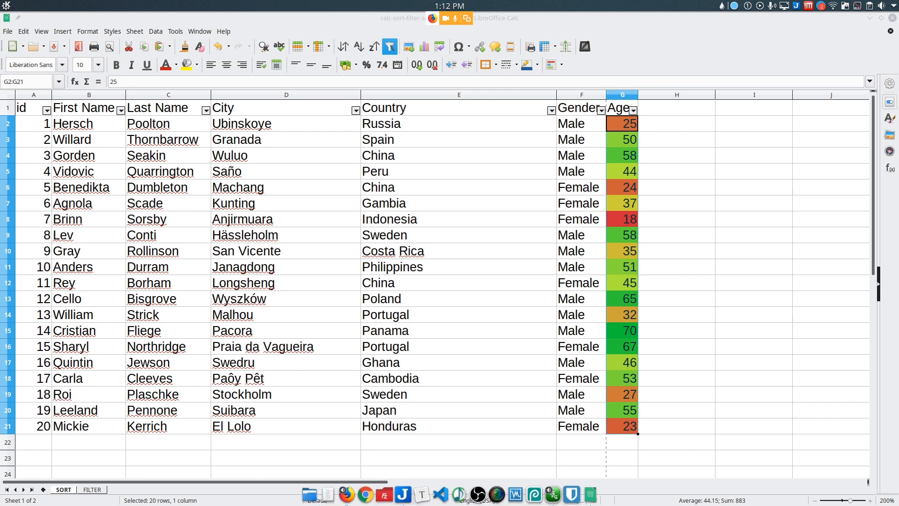
pyautogui.rightClick(624, 220)
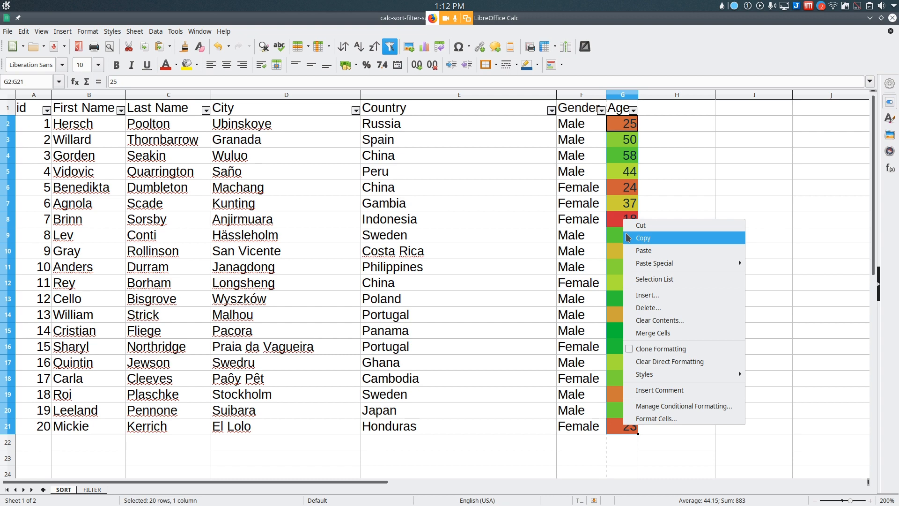
pyautogui.click(692, 364)
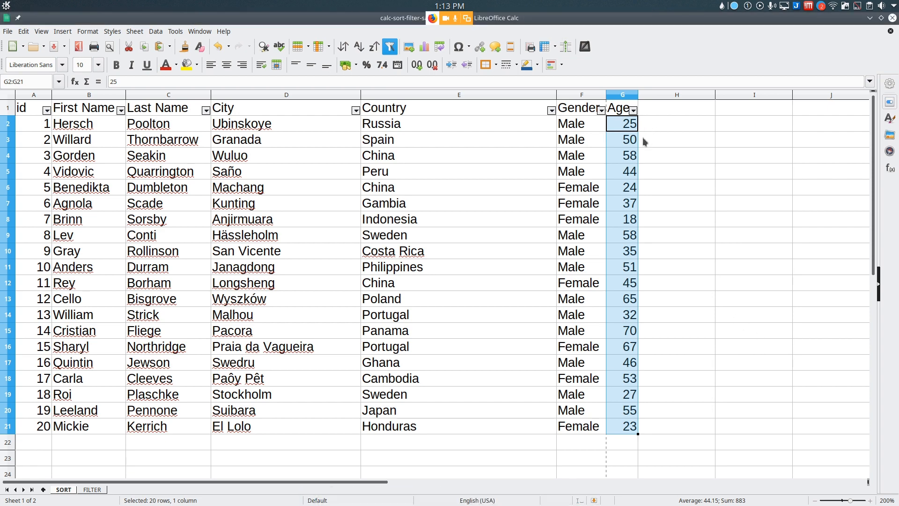
pyautogui.click(655, 152)
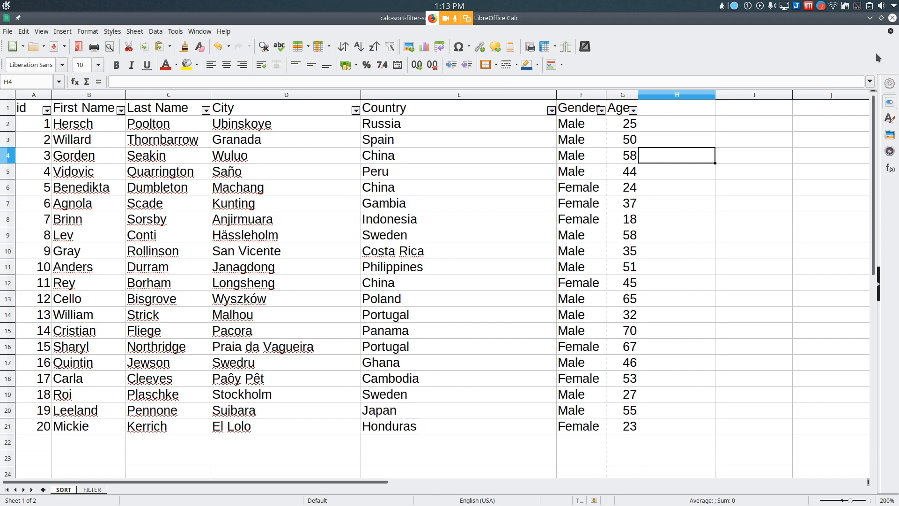
# Close the current spreadsheet without saving its changes and open calc-groups-subtotals-sample-data.ods from the desktop.
pyautogui.click(892, 18)
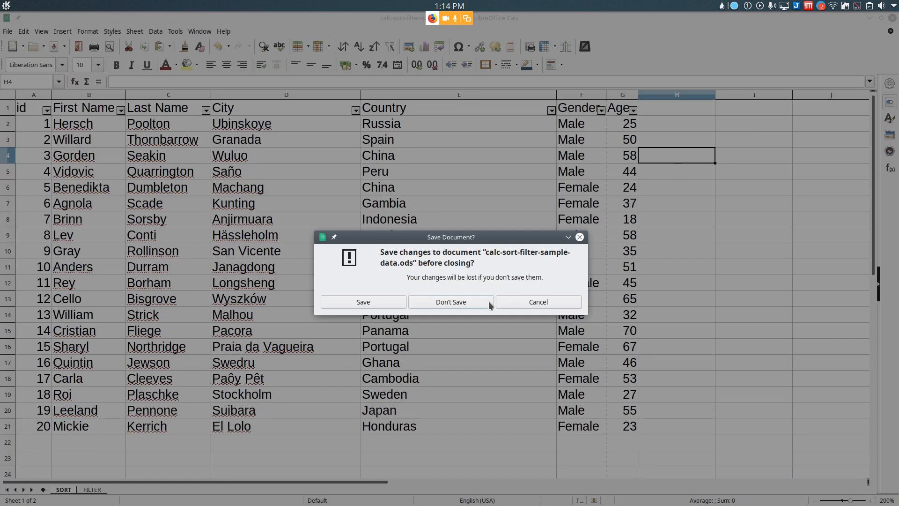
pyautogui.click(453, 303)
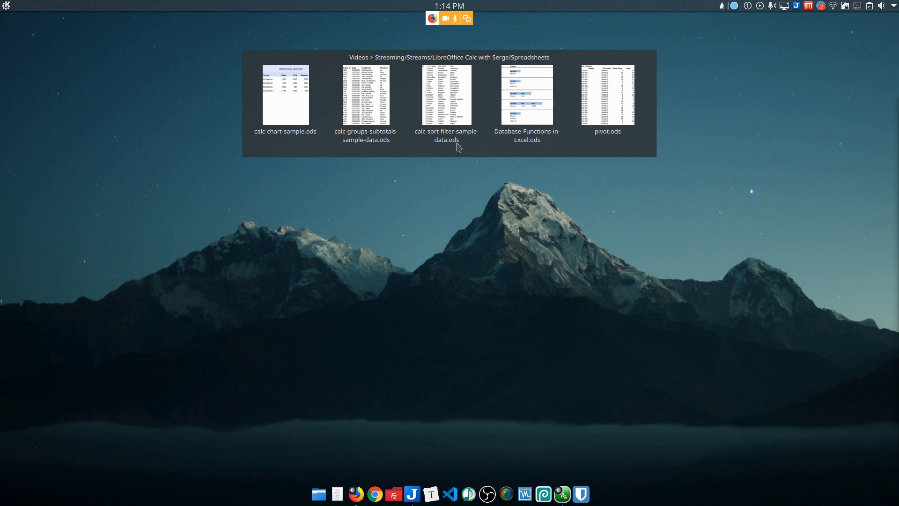
pyautogui.click(383, 135)
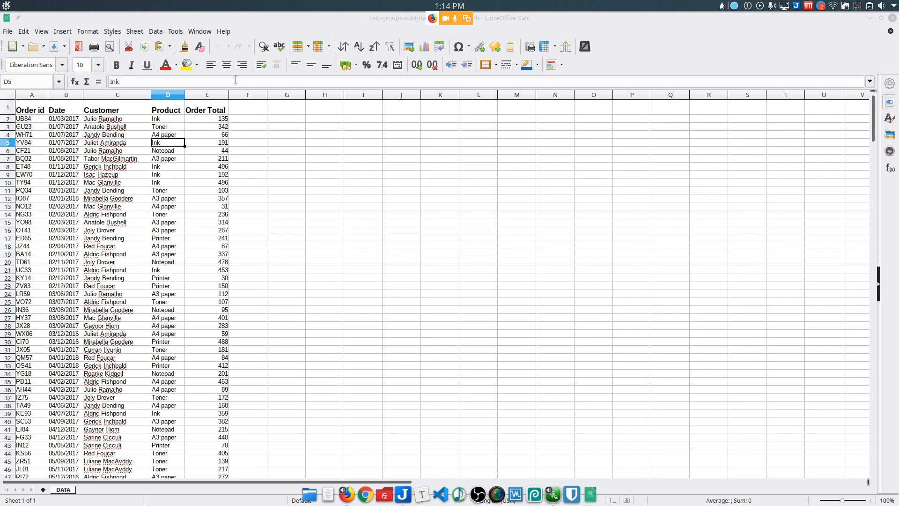
# Set the zoom of the DATA sheet to 200%.
pyautogui.click(40, 32)
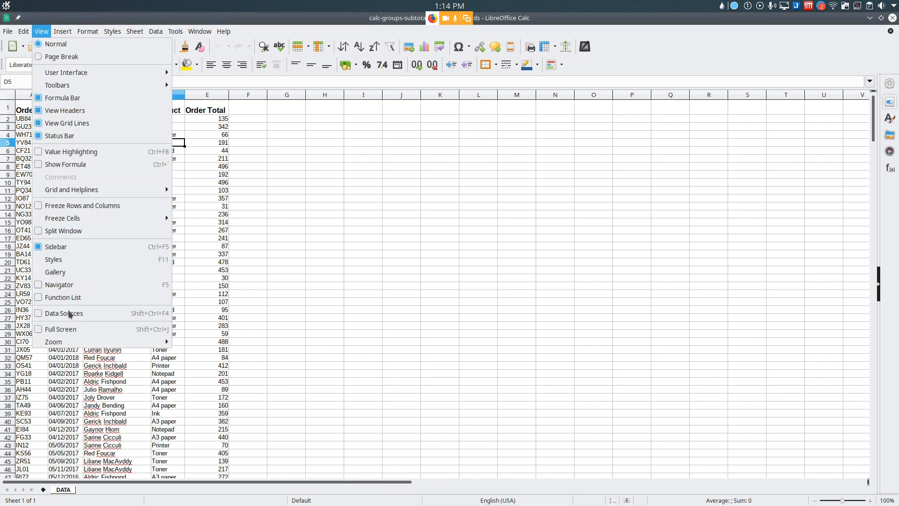
pyautogui.moveTo(97, 346)
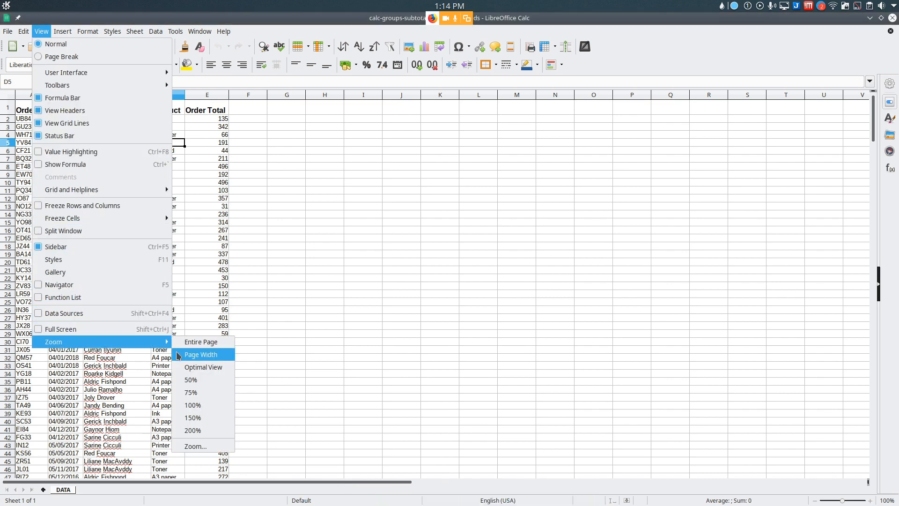
pyautogui.click(210, 431)
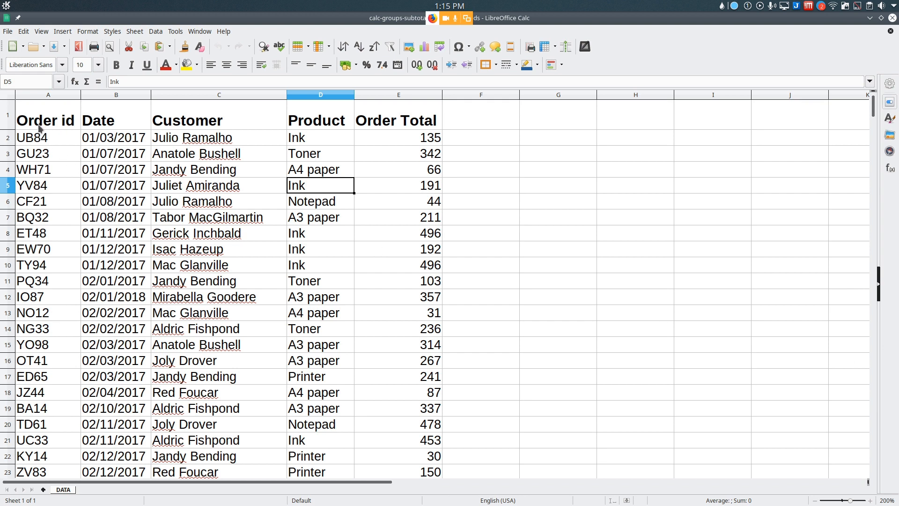
# Examine the number format of the date in cell B2 in the Format Cells dialog.
pyautogui.click(107, 137)
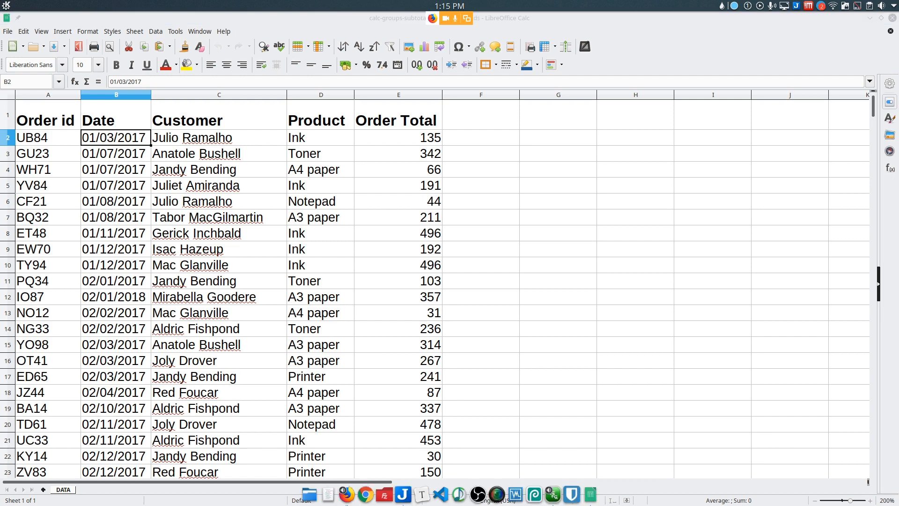
pyautogui.rightClick(121, 139)
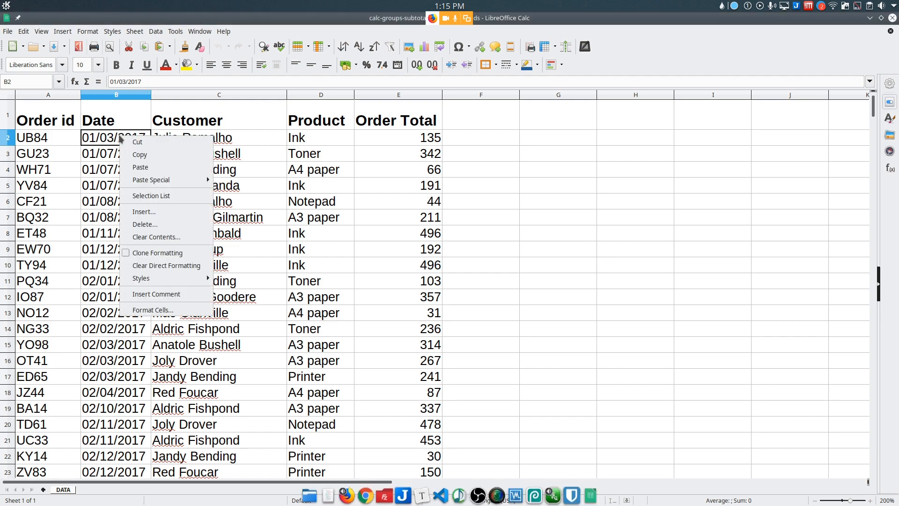
pyautogui.moveTo(155, 183)
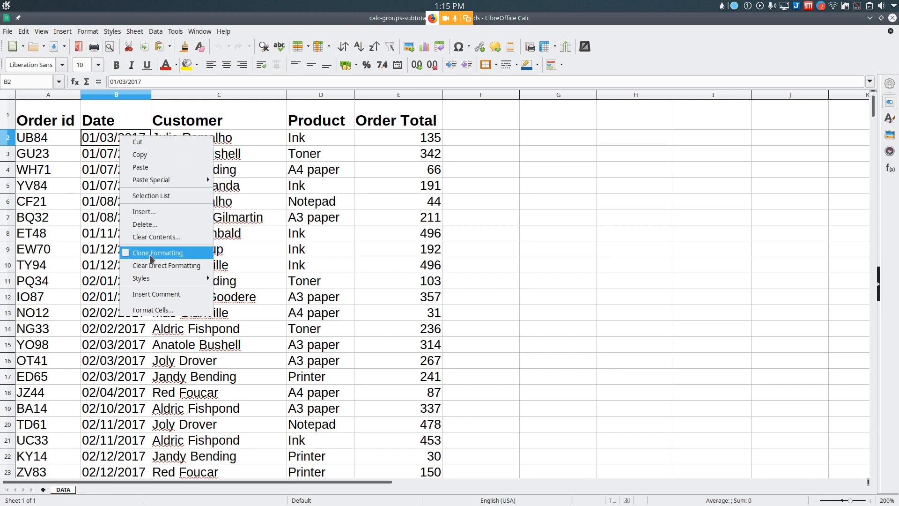
pyautogui.click(158, 309)
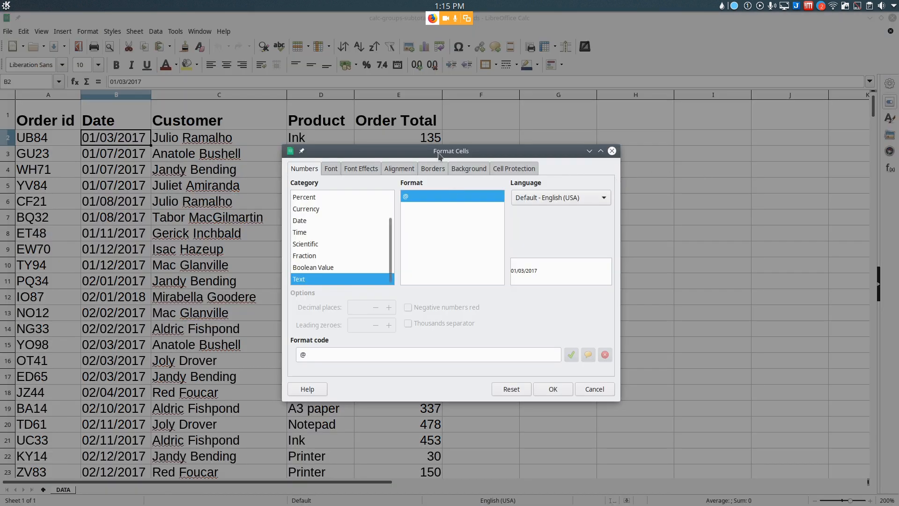
pyautogui.moveTo(436, 152); pyautogui.dragTo(342, 113)
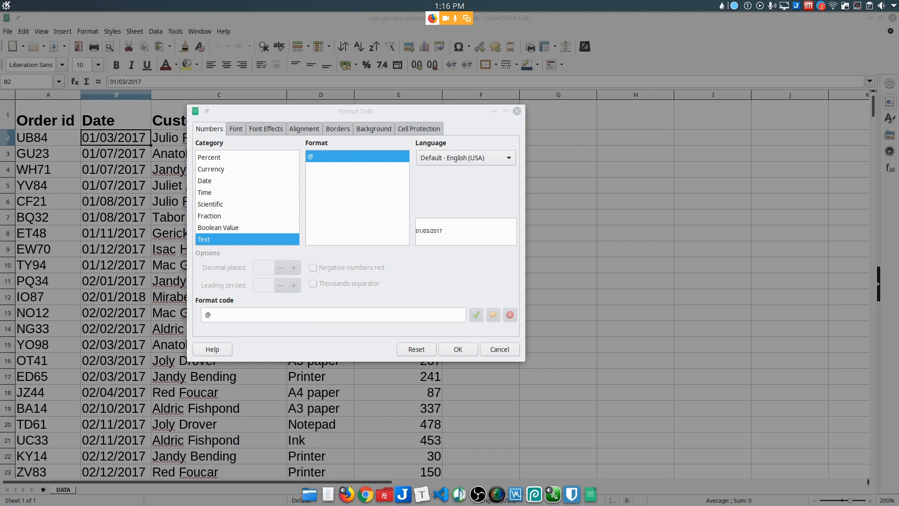
pyautogui.click(458, 349)
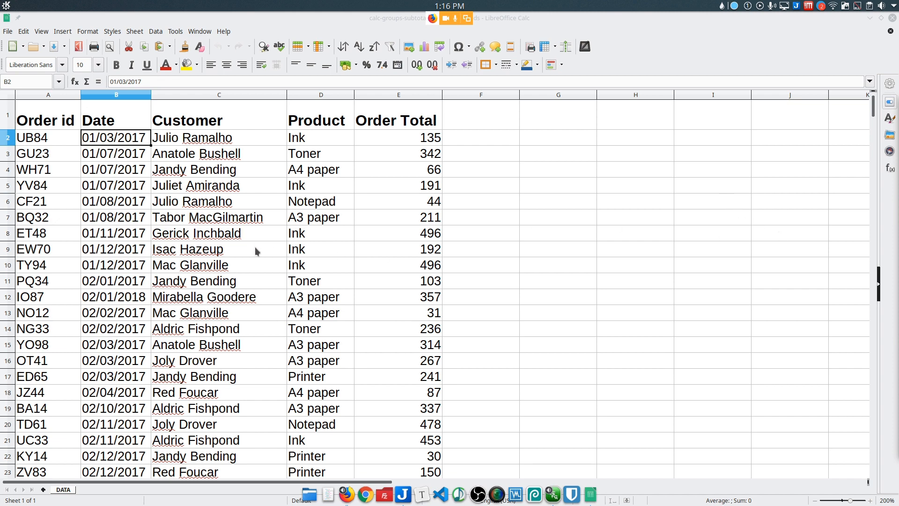
pyautogui.click(276, 237)
# Select all values in the Date column, B2:B301, without the header.
pyautogui.click(102, 141)
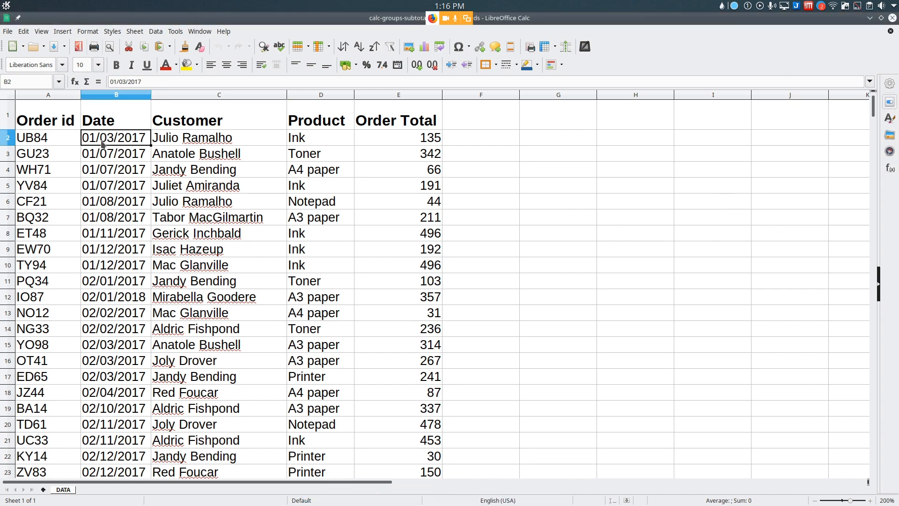
pyautogui.scroll(-20, 102, 142)
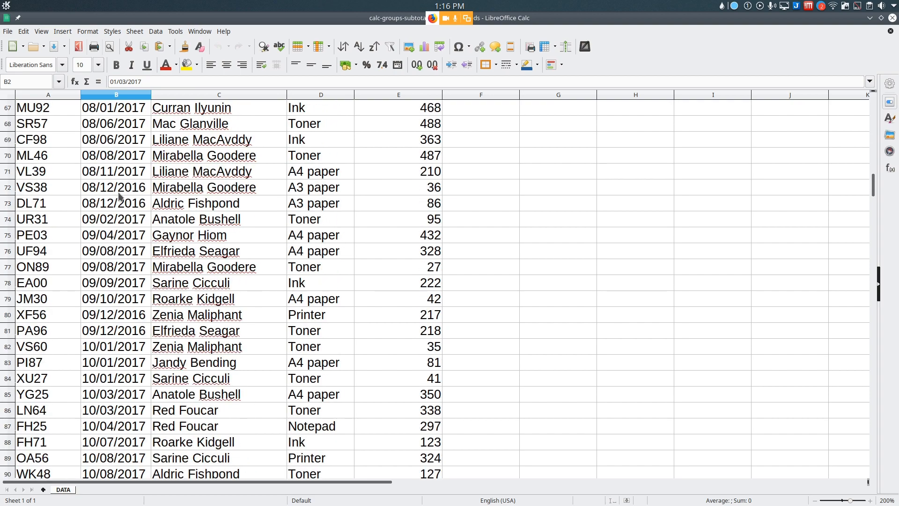
pyautogui.scroll(-20, 117, 202)
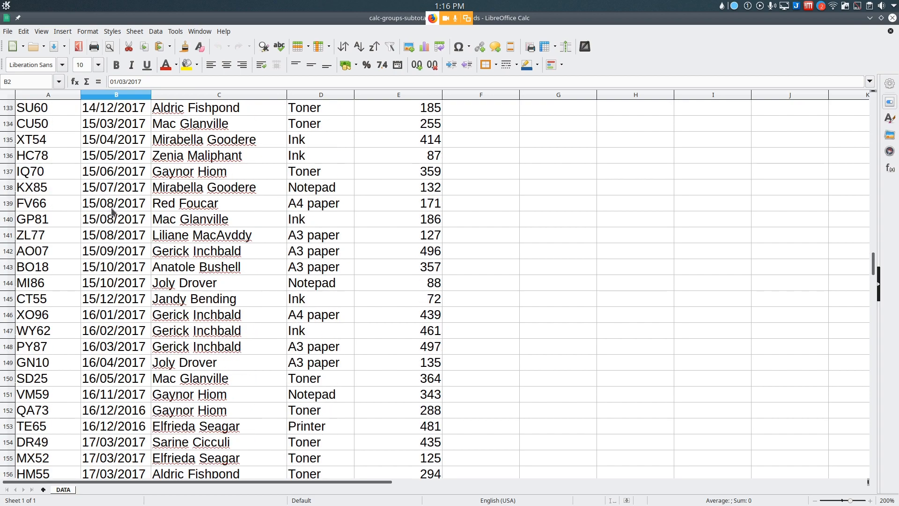
pyautogui.hotkey('shift', 'pagedown')
pyautogui.hotkey('shift', 'pagedown')
pyautogui.hotkey('shift', 'pagedown')
pyautogui.hotkey('shift', 'pagedown')
pyautogui.hotkey('shift', 'pagedown')
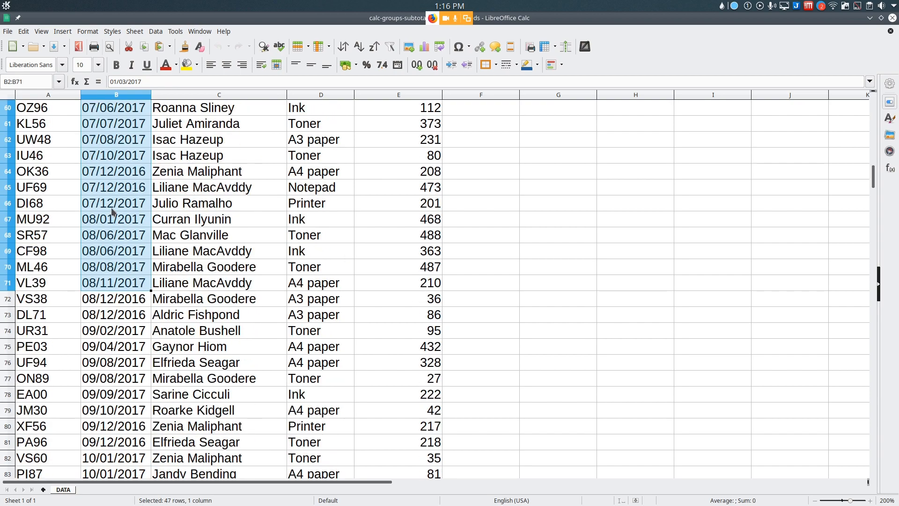
pyautogui.hotkey('shift', 'pagedown')
pyautogui.hotkey('shift', 'pagedown')
pyautogui.hotkey('shift', 'pagedown')
pyautogui.hotkey('shift', 'pagedown')
pyautogui.hotkey('shift', 'pagedown')
pyautogui.hotkey('shift', 'pagedown')
pyautogui.hotkey('shift', 'pagedown')
pyautogui.hotkey('shift', 'pagedown')
pyautogui.hotkey('shift', 'pagedown')
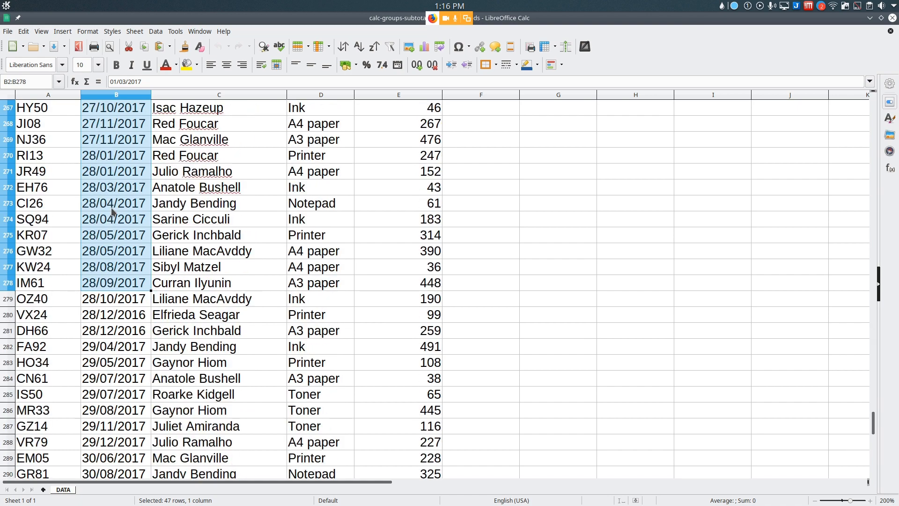
pyautogui.hotkey('shift', 'pageup')
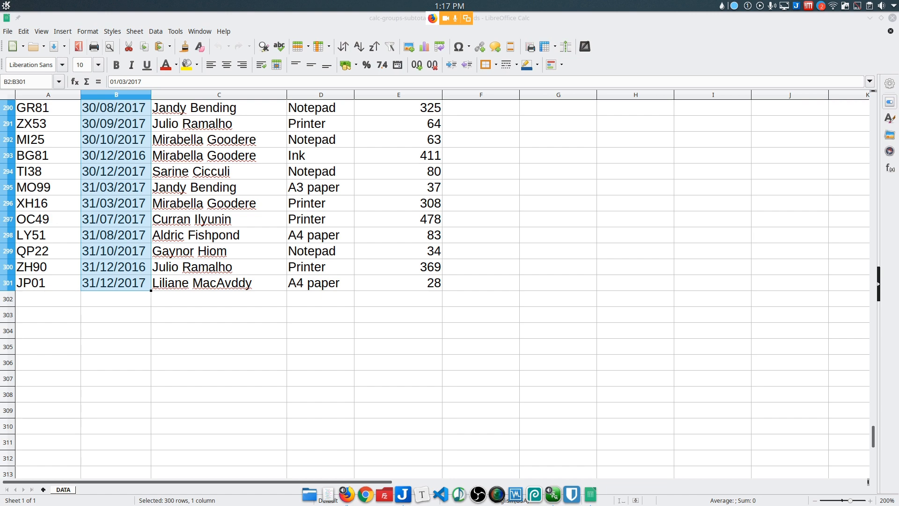
# Format the selected dates in B2:B301 as Date with the 12/31/1999 format, code MM/DD/YYYY.
pyautogui.rightClick(107, 149)
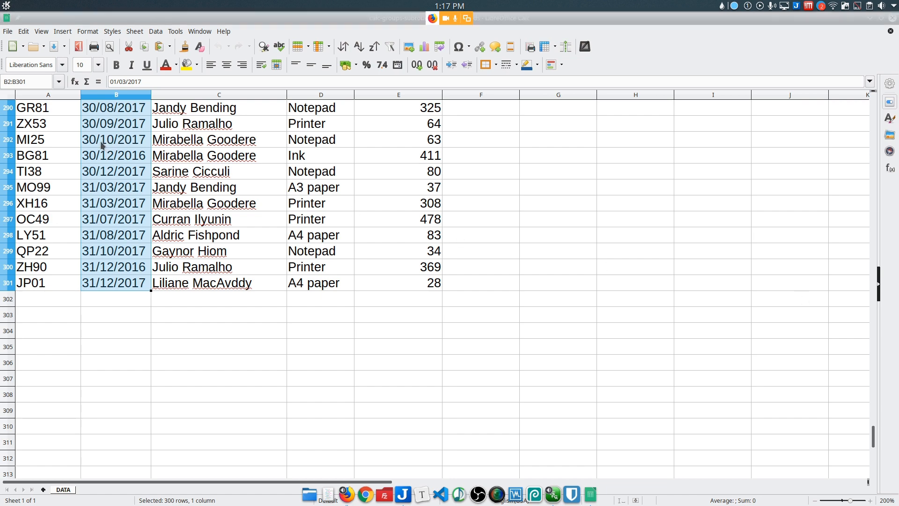
pyautogui.click(137, 331)
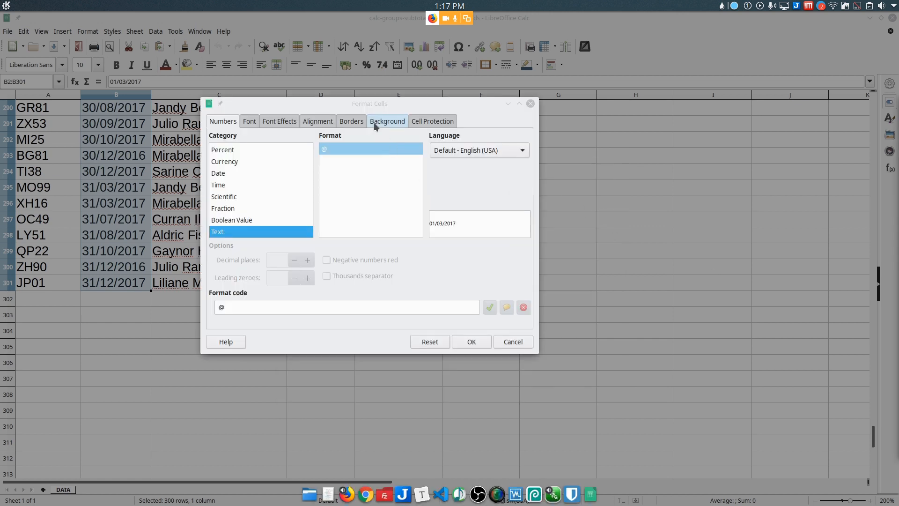
pyautogui.click(358, 105)
pyautogui.click(228, 173)
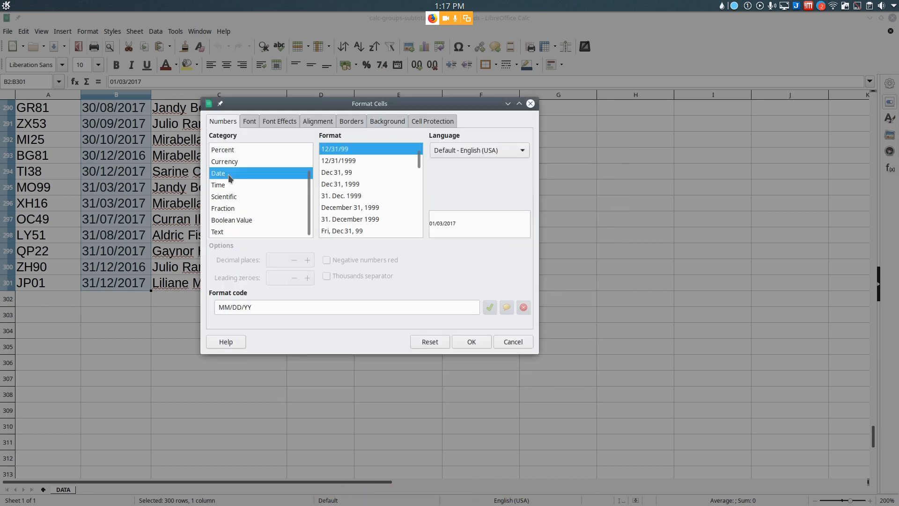
pyautogui.click(349, 157)
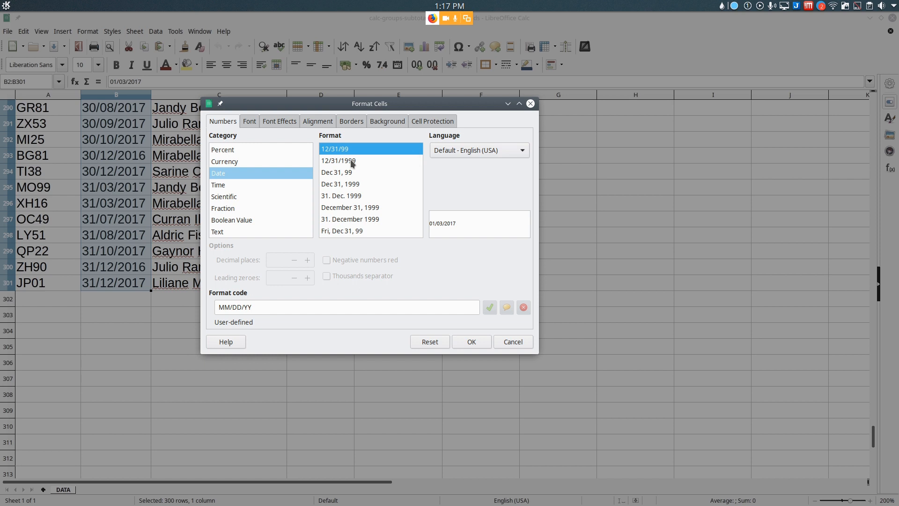
pyautogui.moveTo(418, 164); pyautogui.dragTo(421, 154)
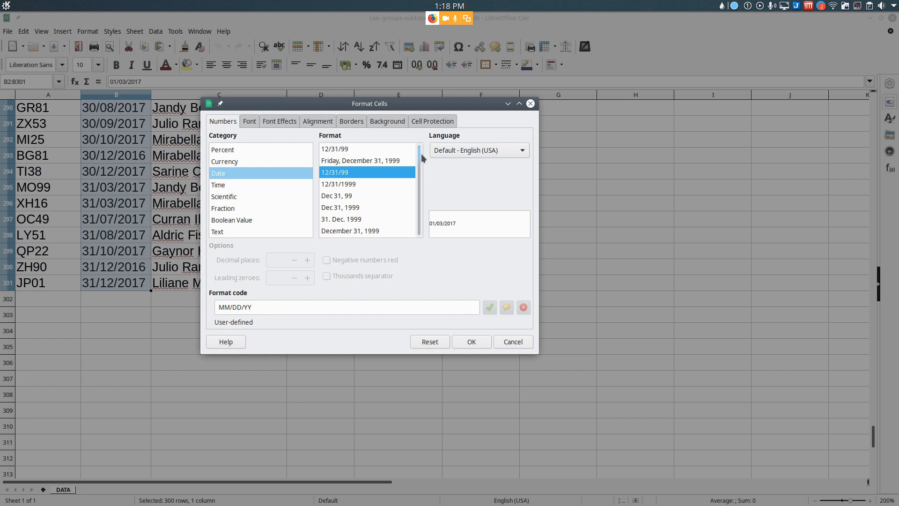
pyautogui.click(344, 185)
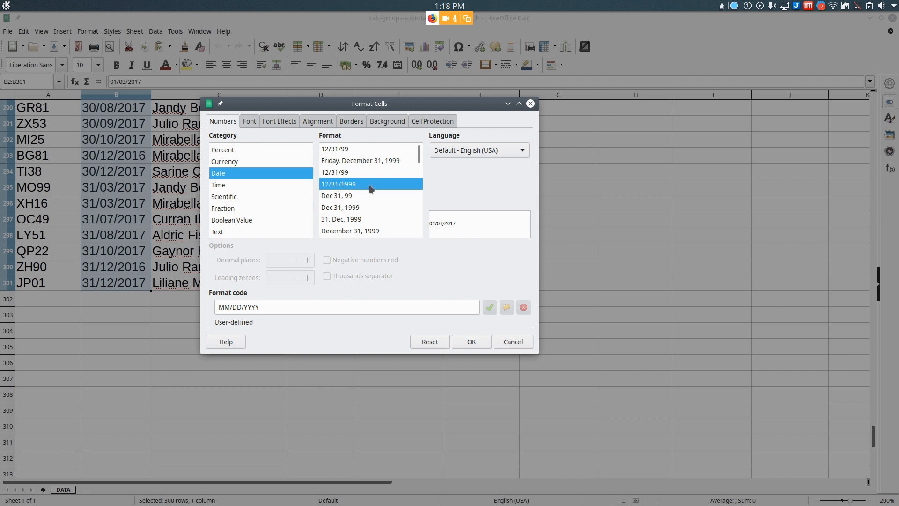
pyautogui.moveTo(419, 155)
pyautogui.mouseDown()
pyautogui.moveTo(415, 218)
pyautogui.moveTo(422, 162)
pyautogui.mouseUp()
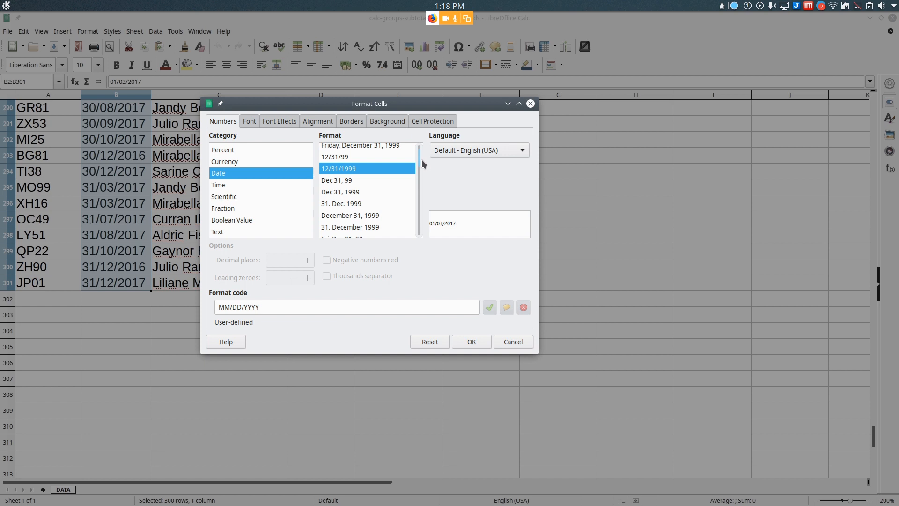
pyautogui.moveTo(422, 163); pyautogui.dragTo(422, 158)
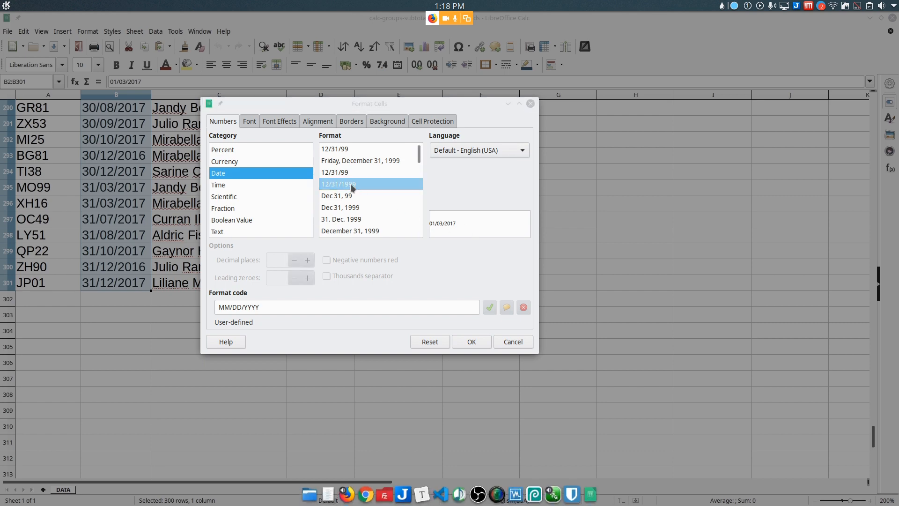
pyautogui.click(472, 342)
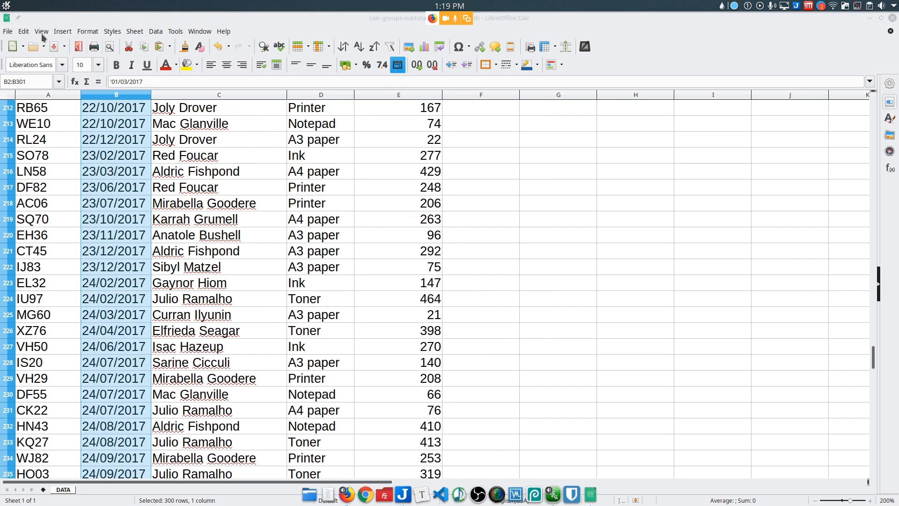
# Open Find & Replace for the selected dates and enable regular expressions, limited to the current selection.
pyautogui.click(23, 31)
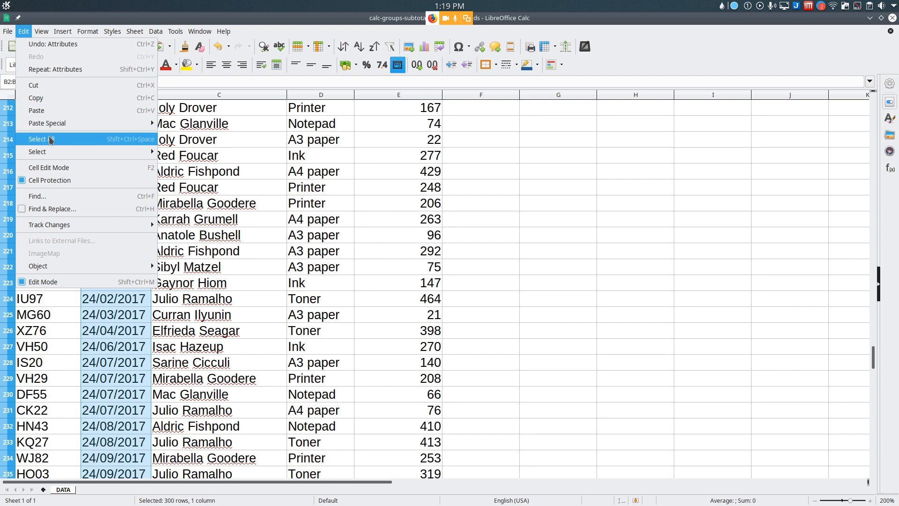
pyautogui.click(53, 208)
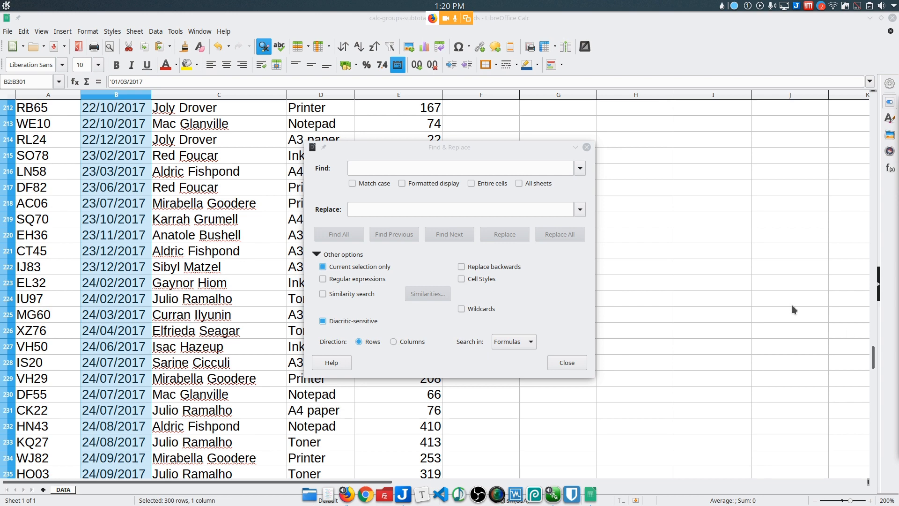
pyautogui.click(412, 147)
pyautogui.click(347, 279)
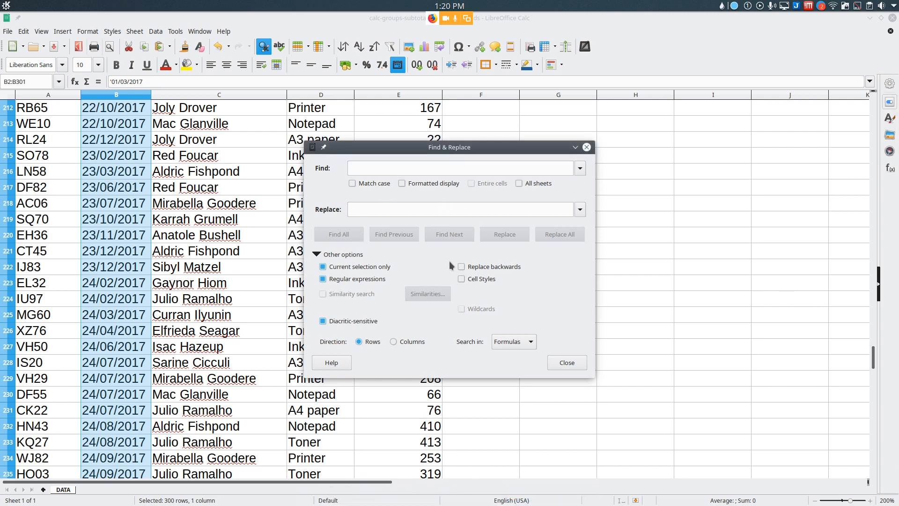
# Replace all matches of .* with & in the selected dates B2:B301, and dismiss the results and Find & Replace.
pyautogui.click(374, 166)
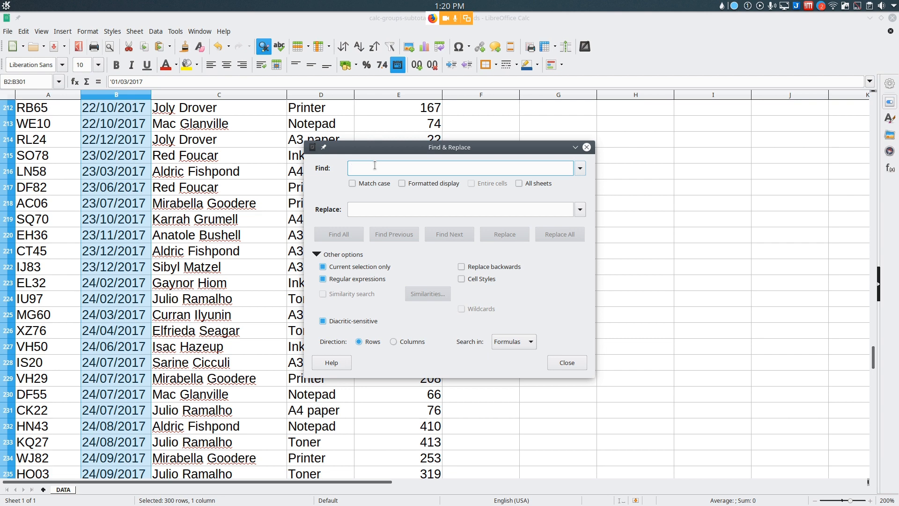
pyautogui.write('.*')
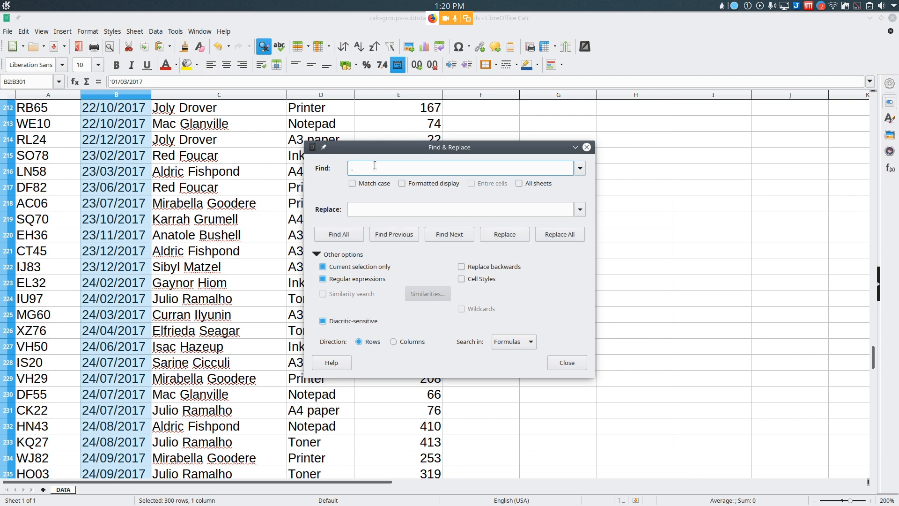
pyautogui.click(382, 206)
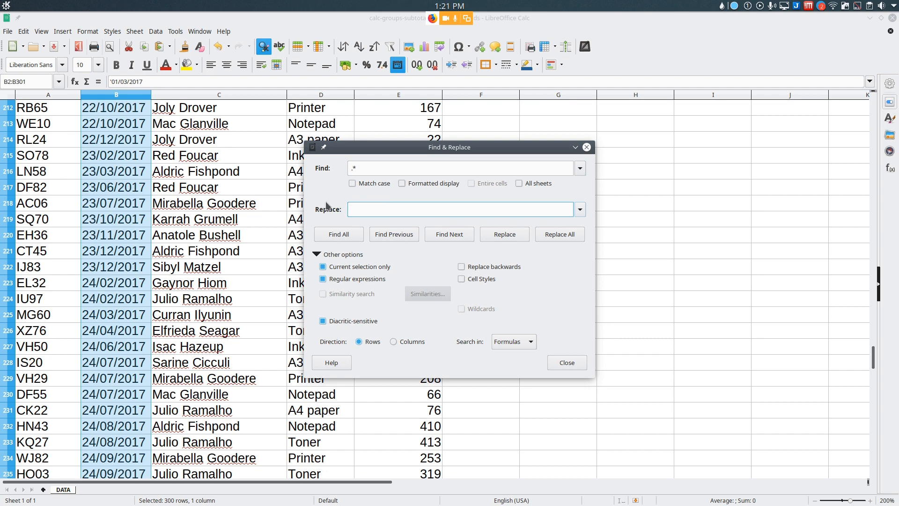
pyautogui.write('&')
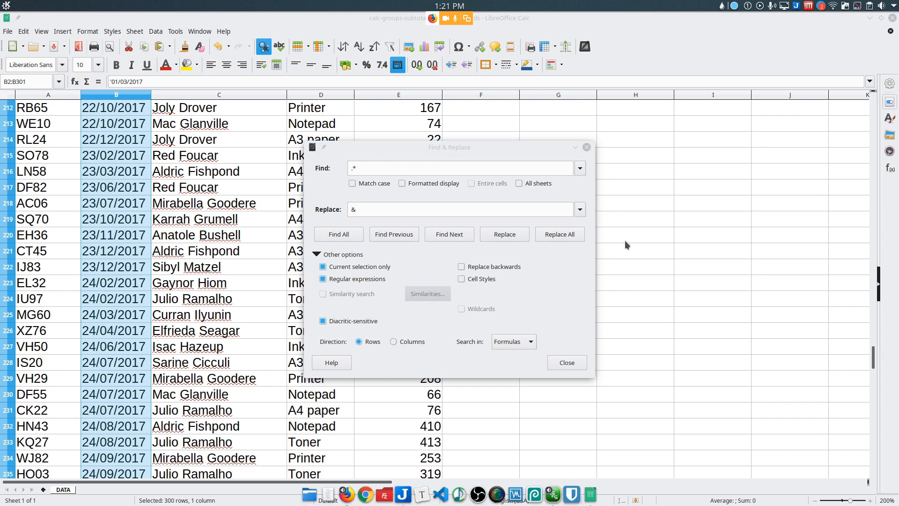
pyautogui.click(415, 208)
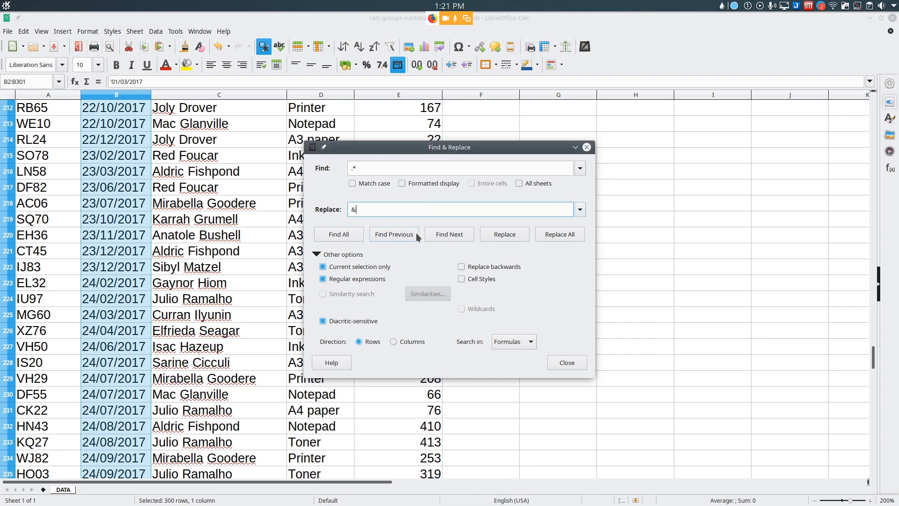
pyautogui.click(557, 234)
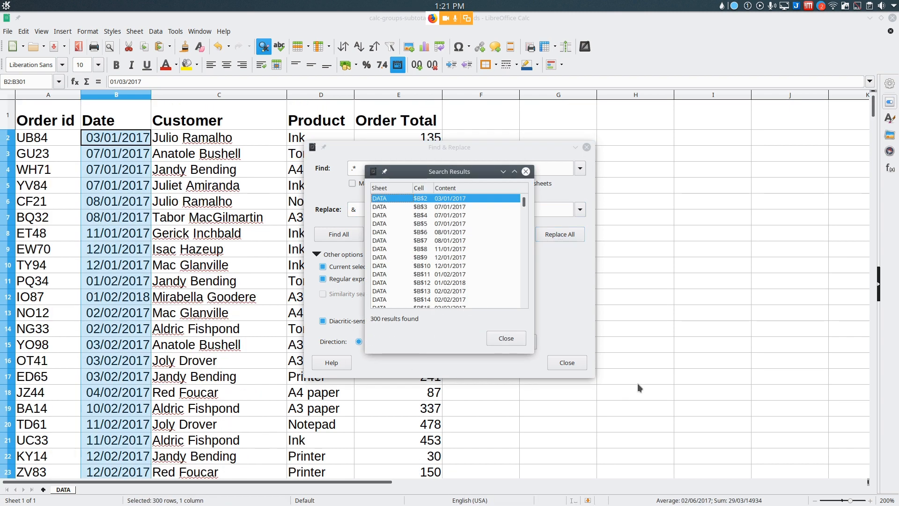
pyautogui.click(507, 338)
pyautogui.click(567, 362)
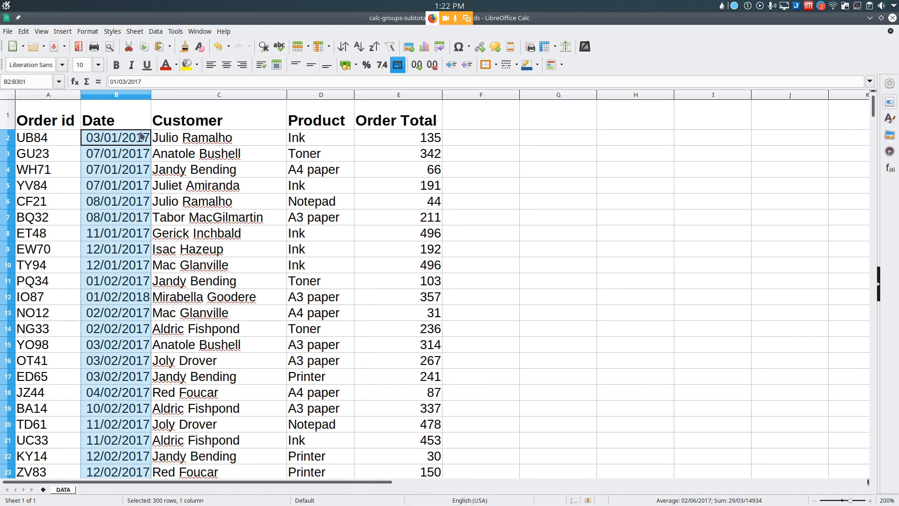
# Examine the cell format of the converted date in B2 in the Format Cells dialog.
pyautogui.click(111, 142)
pyautogui.rightClick(113, 139)
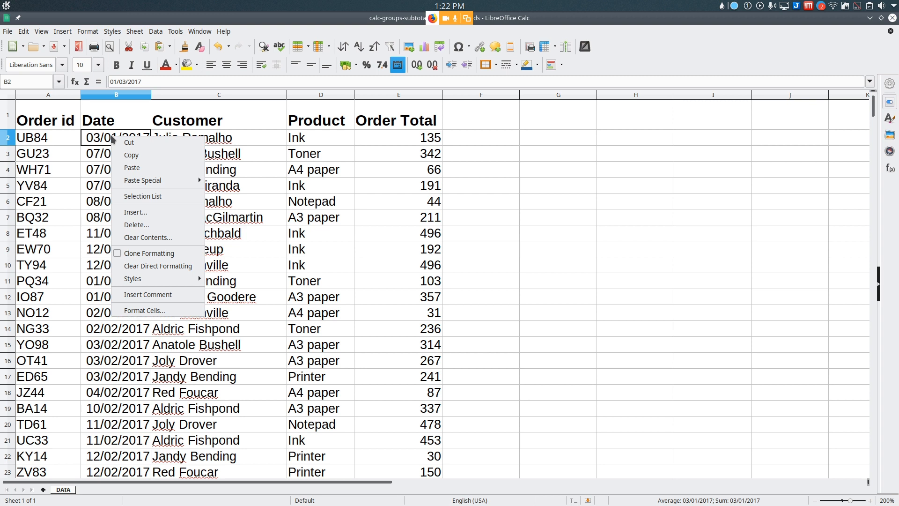
pyautogui.click(152, 309)
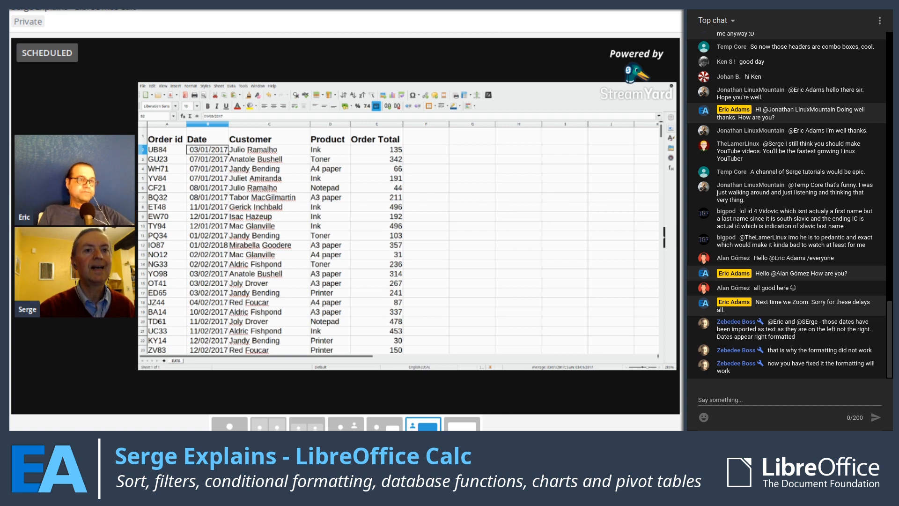
# Select all data rows of the table, A2:E301, without the header row.
pyautogui.click(166, 150)
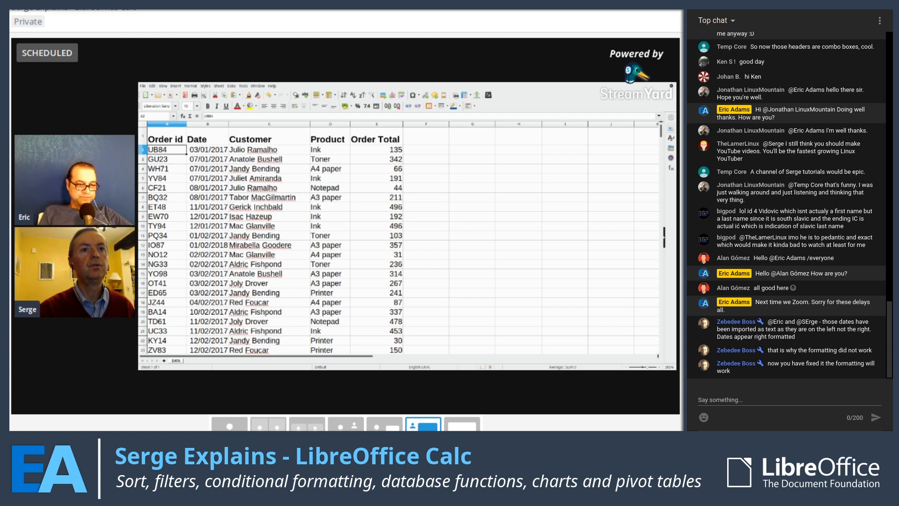
pyautogui.hotkey('ctrl', 'shift', 'Right')
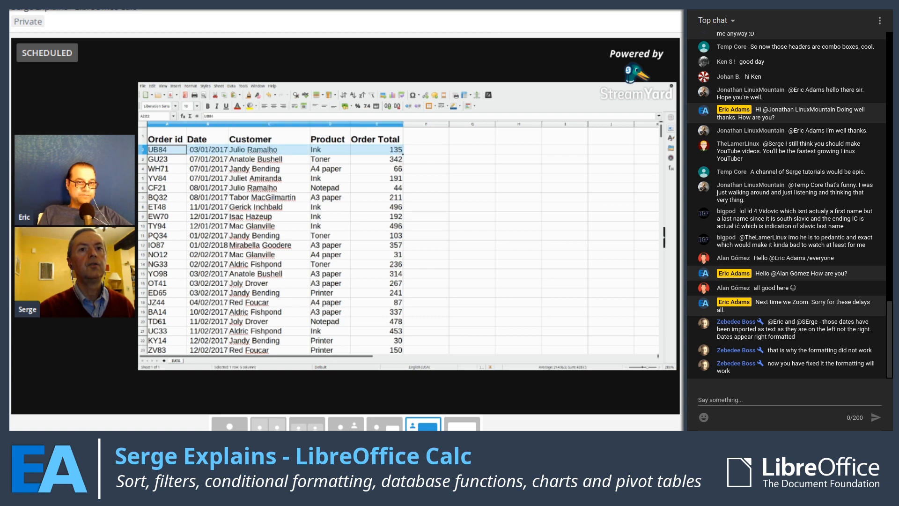
pyautogui.hotkey('ctrl', 'shift', 'Down')
pyautogui.hotkey('shift', 'pagedown')
pyautogui.hotkey('shift', 'pagedown')
pyautogui.hotkey('shift', 'pagedown')
pyautogui.hotkey('shift', 'pagedown')
pyautogui.hotkey('shift', 'pagedown')
pyautogui.hotkey('shift', 'pagedown')
pyautogui.hotkey('shift', 'pagedown')
pyautogui.hotkey('shift', 'pagedown')
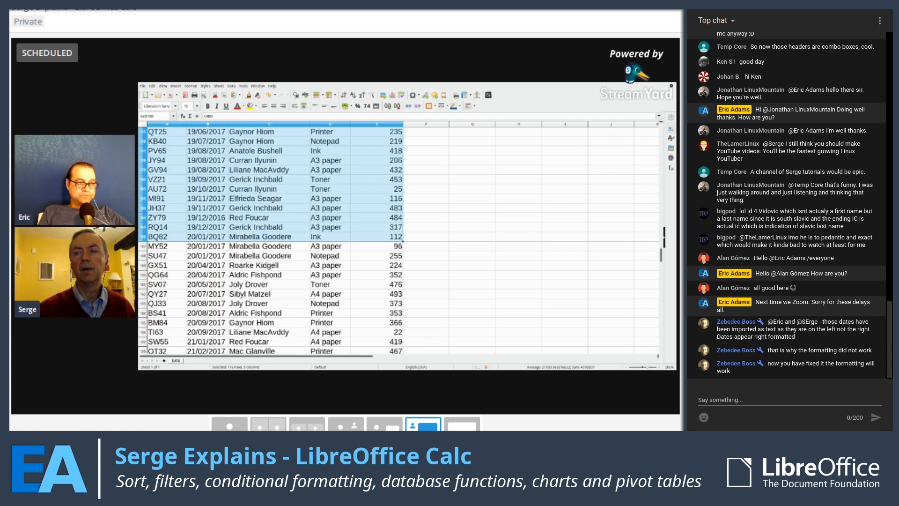
pyautogui.hotkey('shift', 'pagedown')
pyautogui.hotkey('ctrl', 'shift', 'Down')
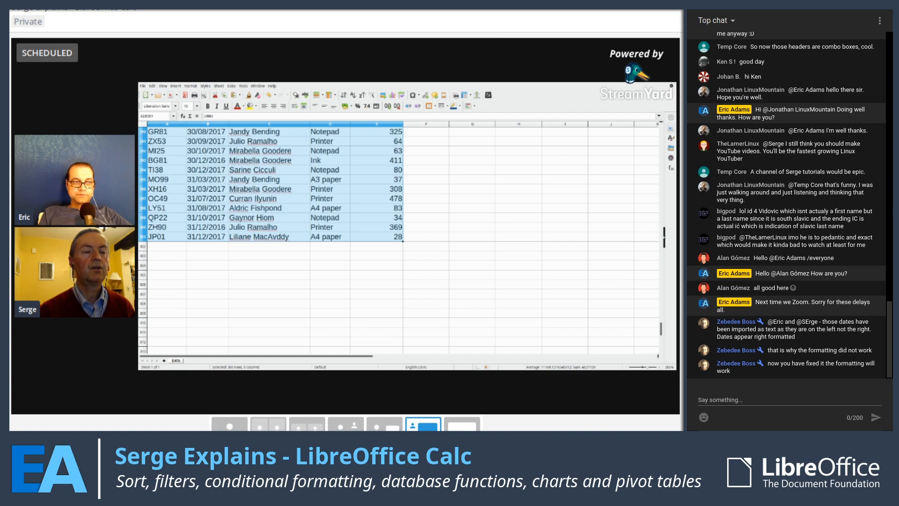
pyautogui.scroll(20, 271, 241)
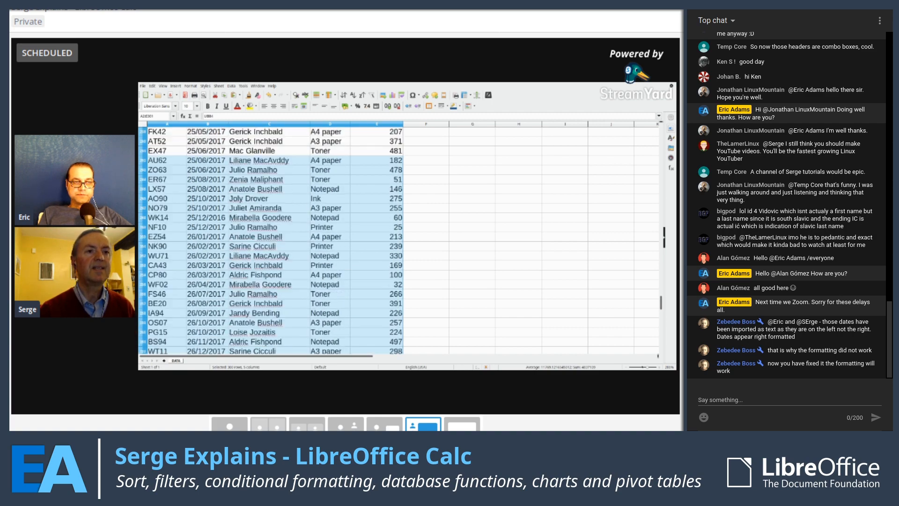
pyautogui.scroll(20, 272, 241)
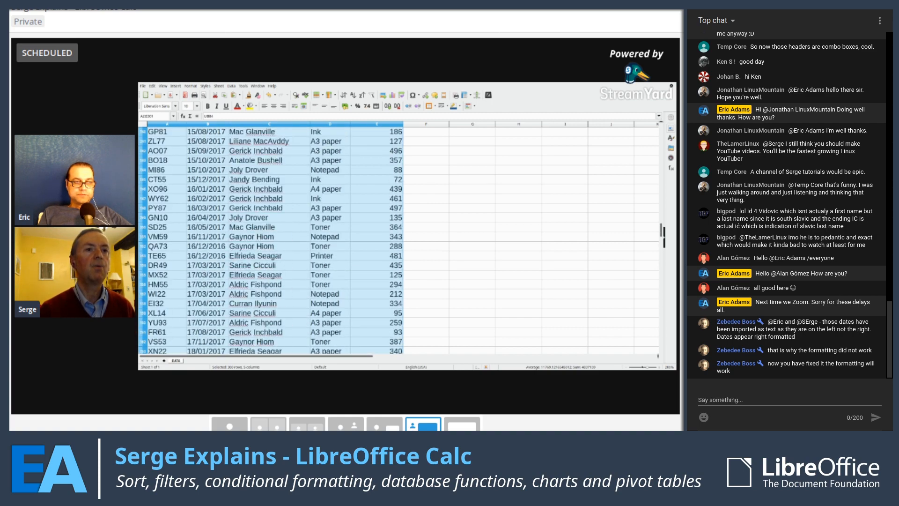
pyautogui.scroll(20, 272, 241)
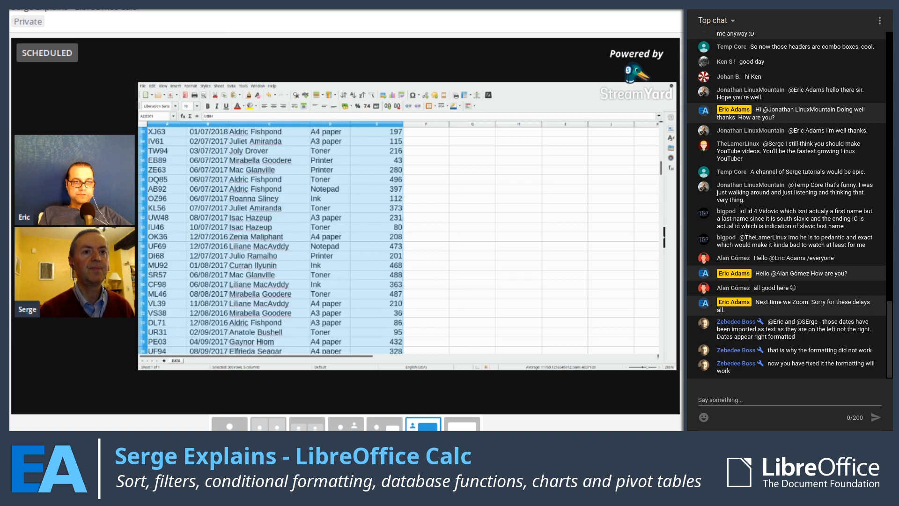
pyautogui.scroll(20, 272, 241)
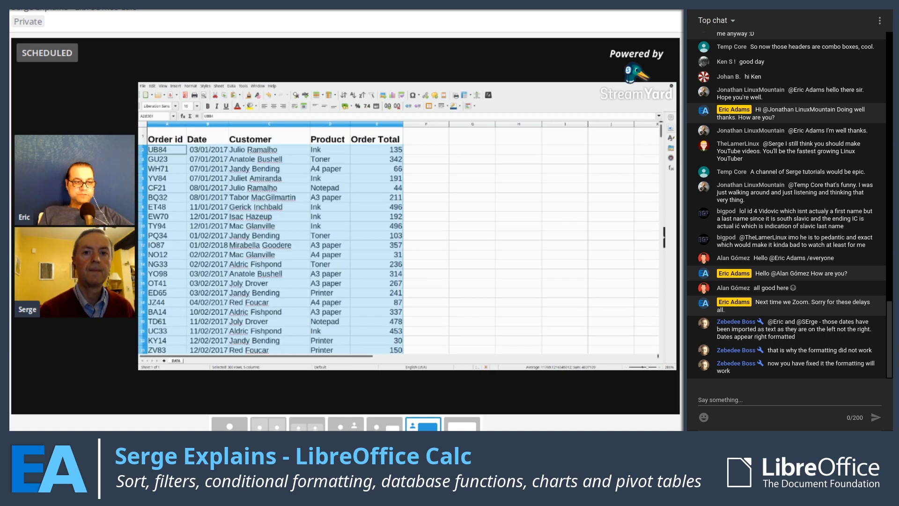
# Select the whole table A1:E301, including the header row.
pyautogui.click(167, 137)
pyautogui.hotkey('shift', 'Right')
pyautogui.hotkey('shift', 'Right')
pyautogui.hotkey('shift', 'Right')
pyautogui.hotkey('shift', 'Right')
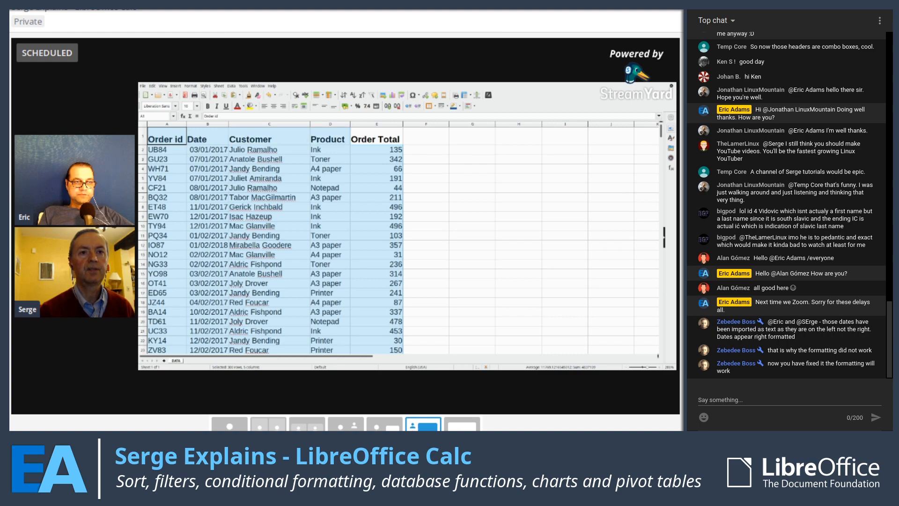
pyautogui.hotkey('ctrl', 'shift', 'Down')
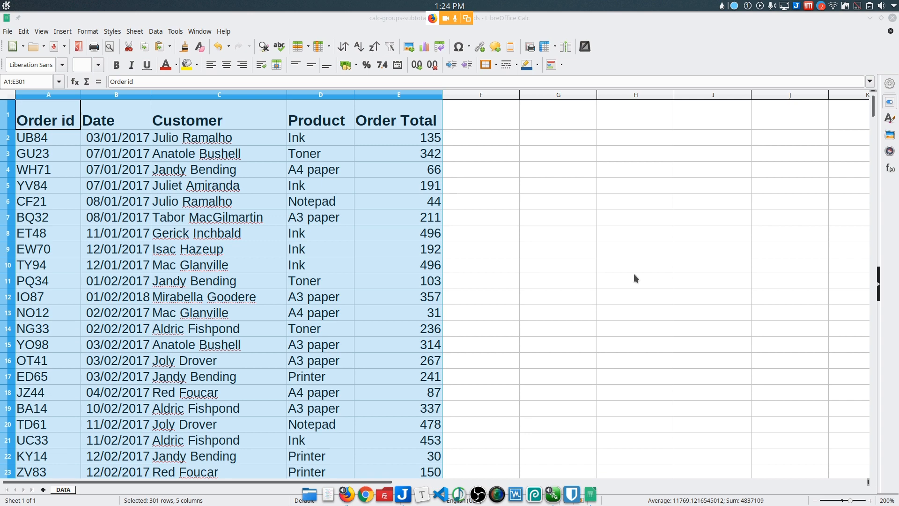
pyautogui.click(152, 31)
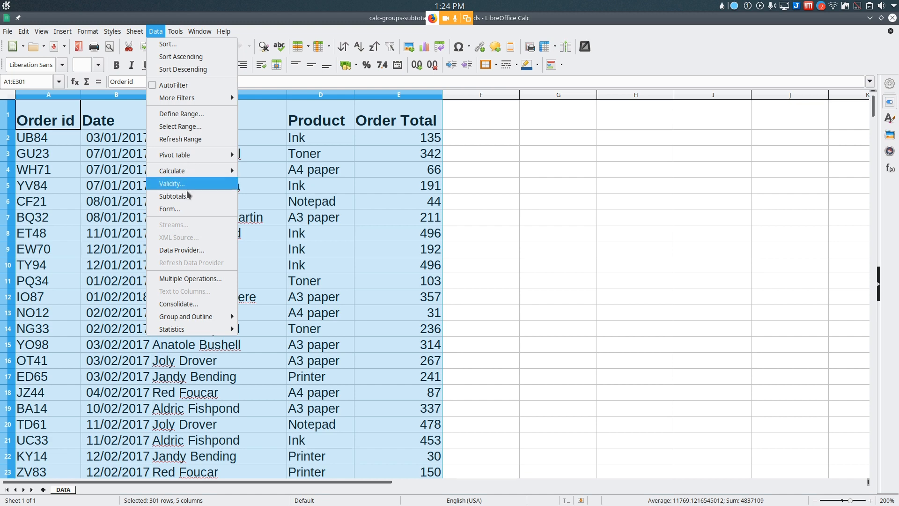
pyautogui.moveTo(201, 320)
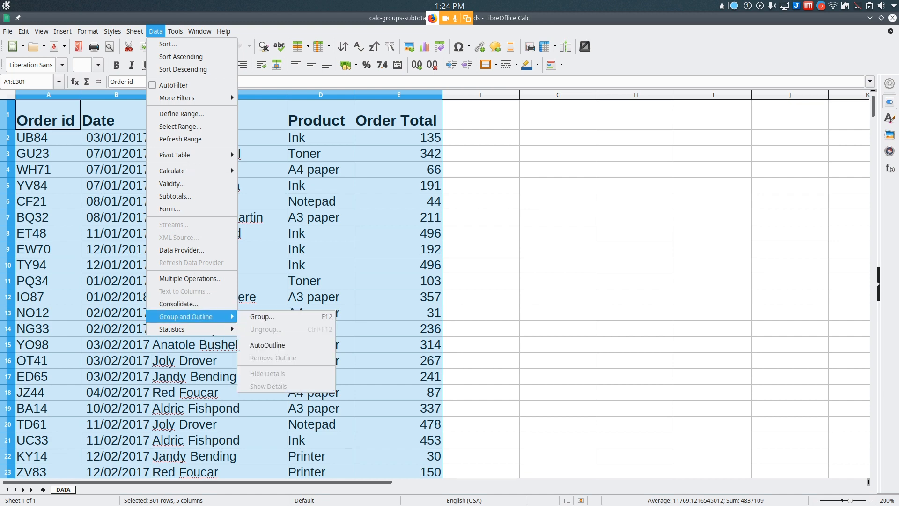
pyautogui.press('Escape')
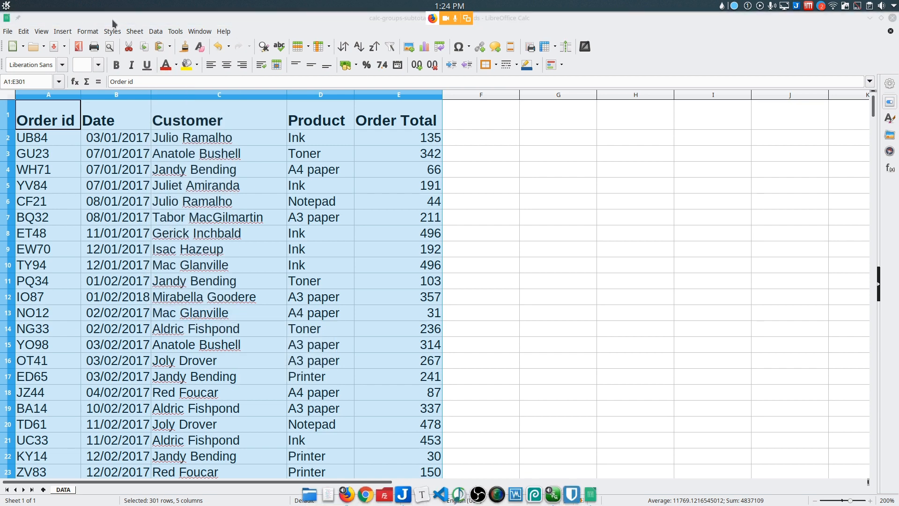
# Add subtotals to the selected table, grouped by Customer and using Sum on the Order Total column.
pyautogui.click(156, 32)
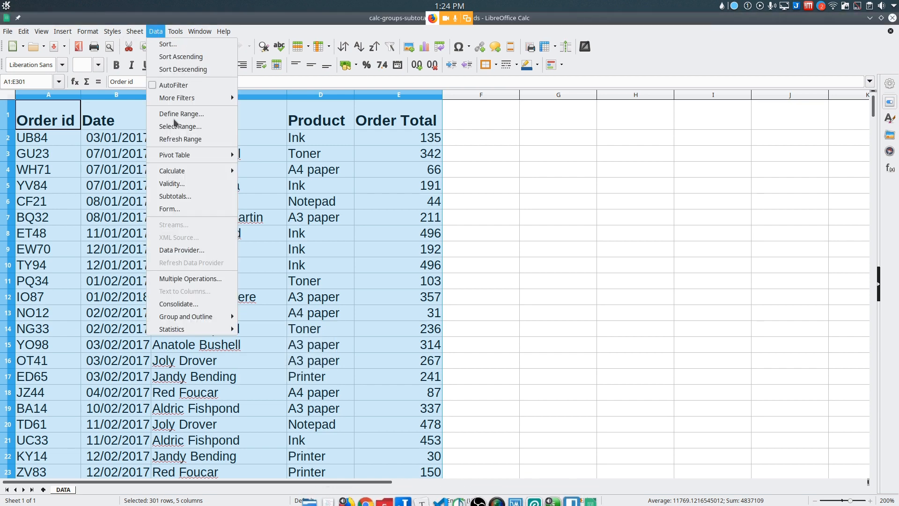
pyautogui.click(180, 187)
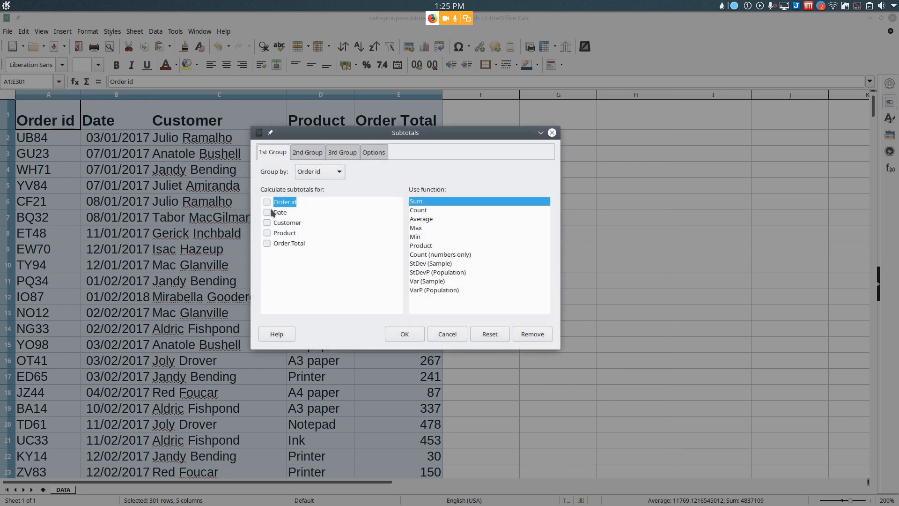
pyautogui.click(281, 223)
pyautogui.click(267, 223)
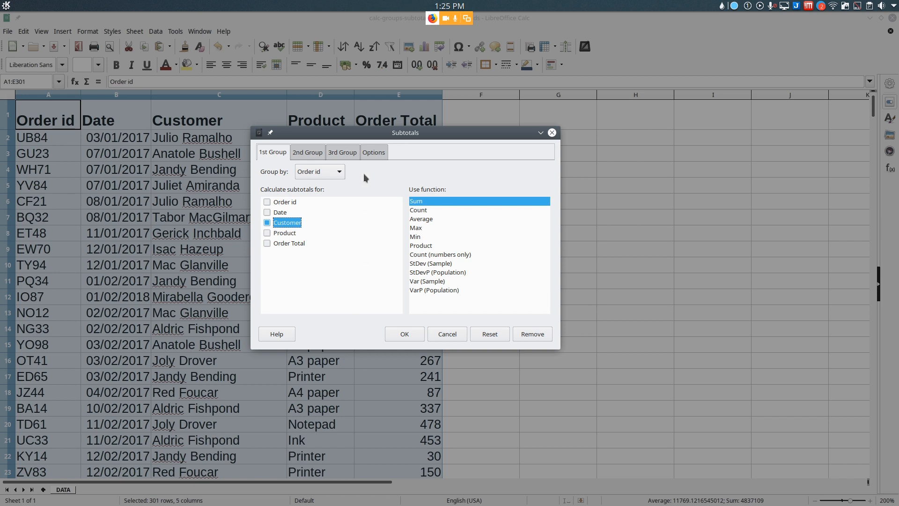
pyautogui.click(344, 173)
pyautogui.click(324, 209)
pyautogui.click(267, 222)
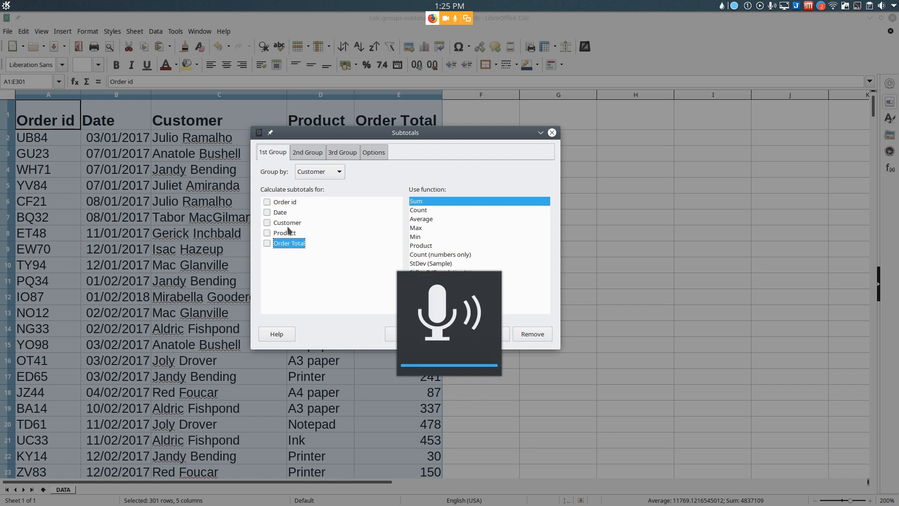
pyautogui.click(267, 242)
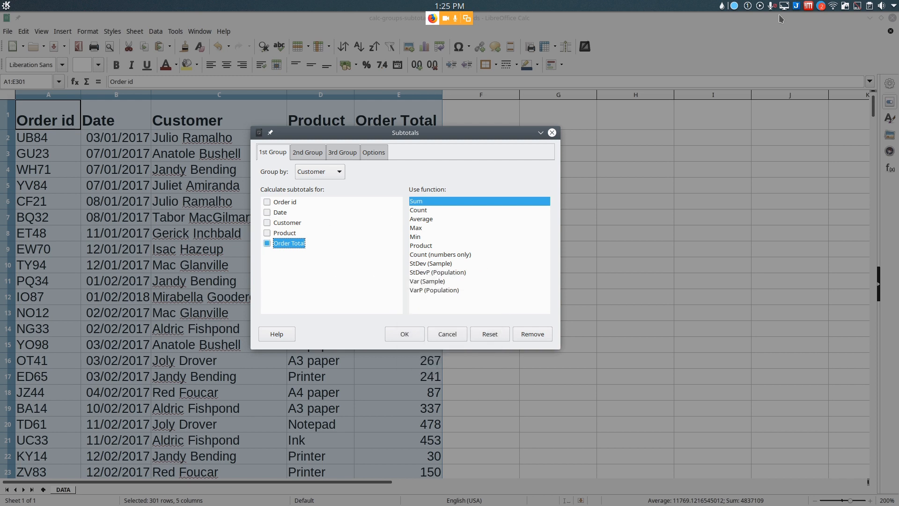
pyautogui.moveTo(773, 7)
pyautogui.click(411, 333)
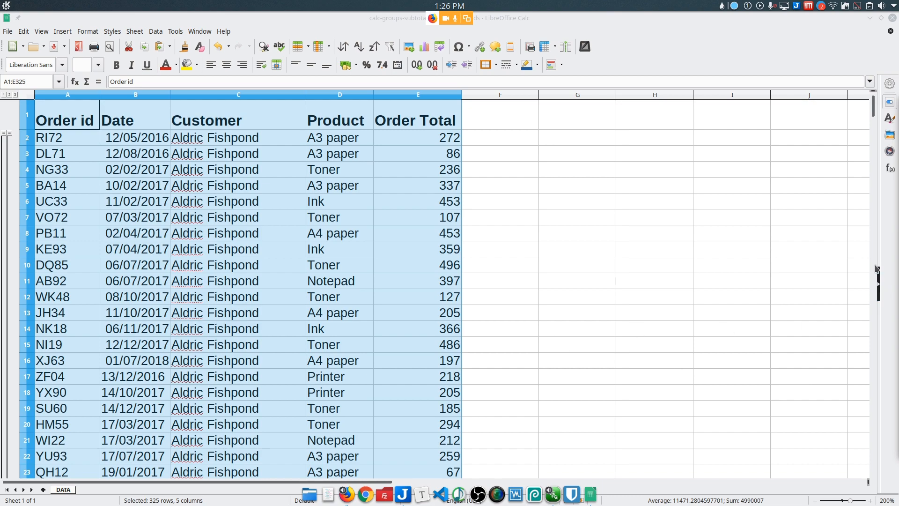
# Examine the first customer's subtotal row and the formula in cell E32.
pyautogui.moveTo(874, 117)
pyautogui.mouseDown()
pyautogui.moveTo(883, 181)
pyautogui.moveTo(885, 125)
pyautogui.mouseUp()
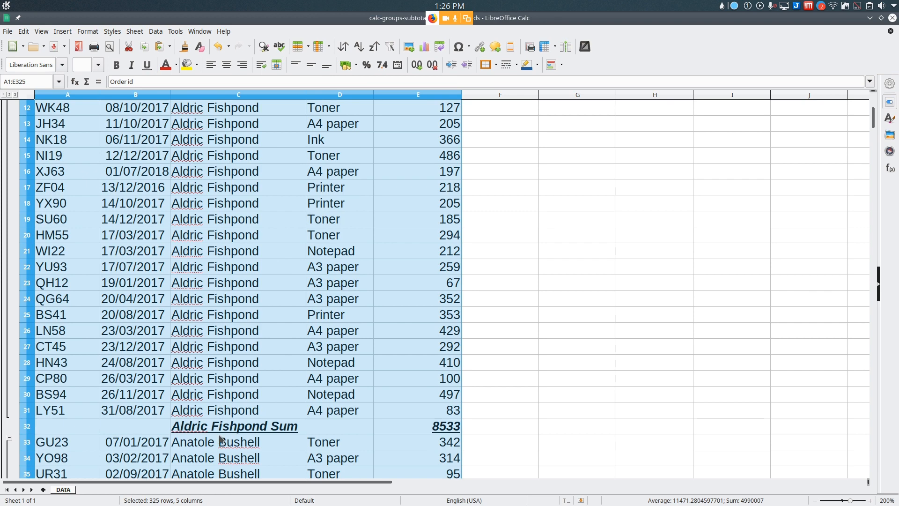
pyautogui.click(463, 415)
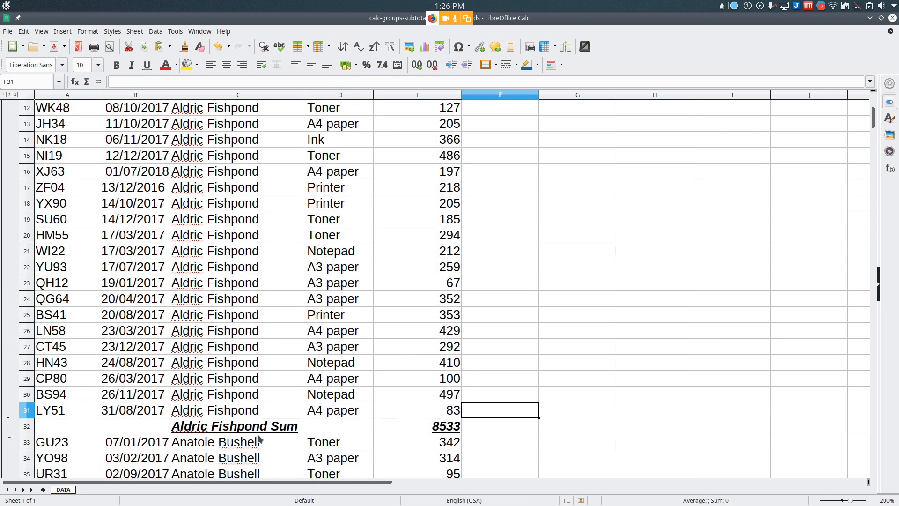
pyautogui.click(445, 429)
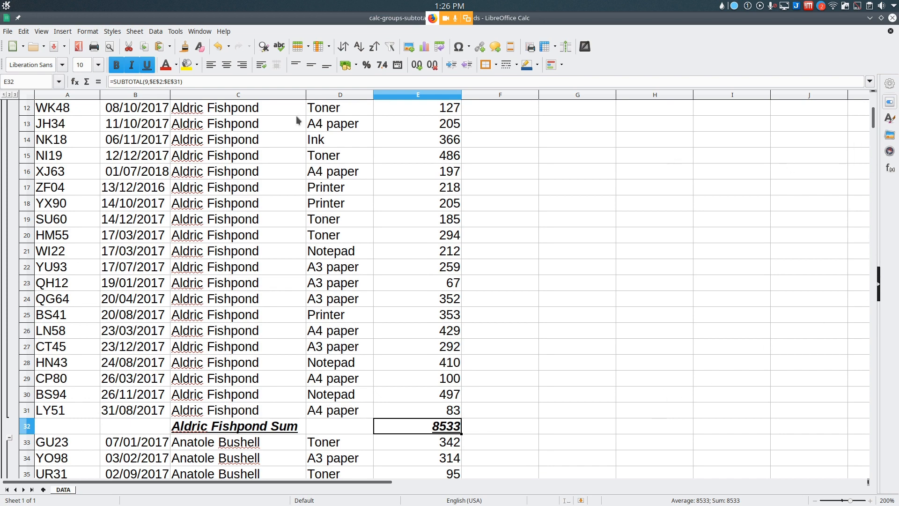
# Zoom the sheet to 150% and examine the customer groups and their subtotal rows.
pyautogui.click(41, 32)
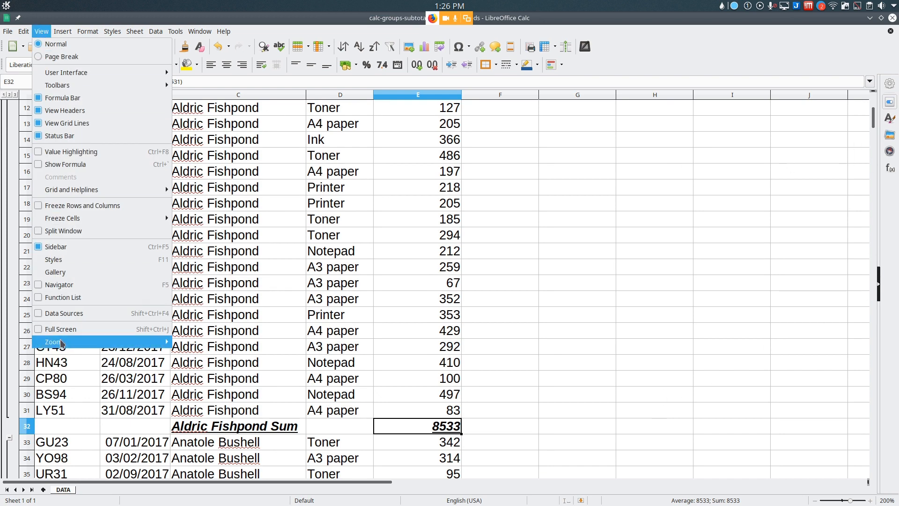
pyautogui.moveTo(114, 342)
pyautogui.click(192, 417)
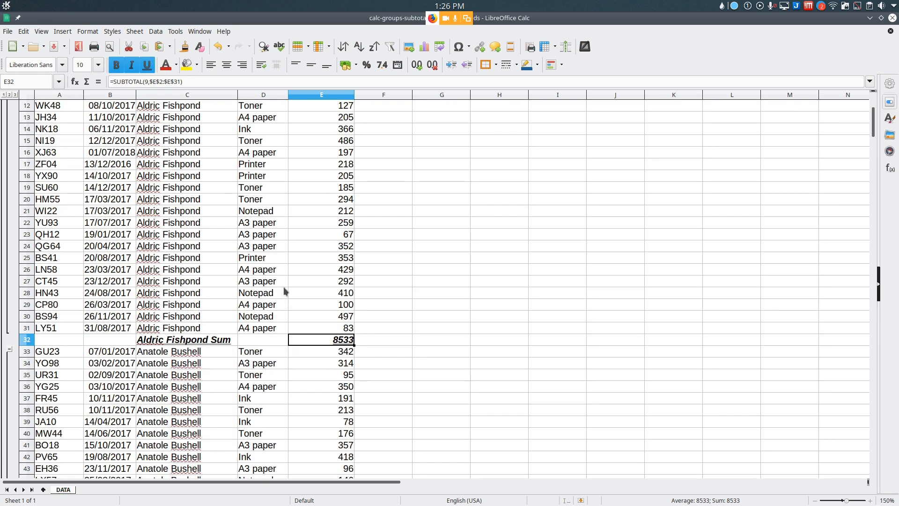
pyautogui.scroll(4, 285, 287)
pyautogui.scroll(-1, 287, 285)
pyautogui.scroll(-7, 289, 279)
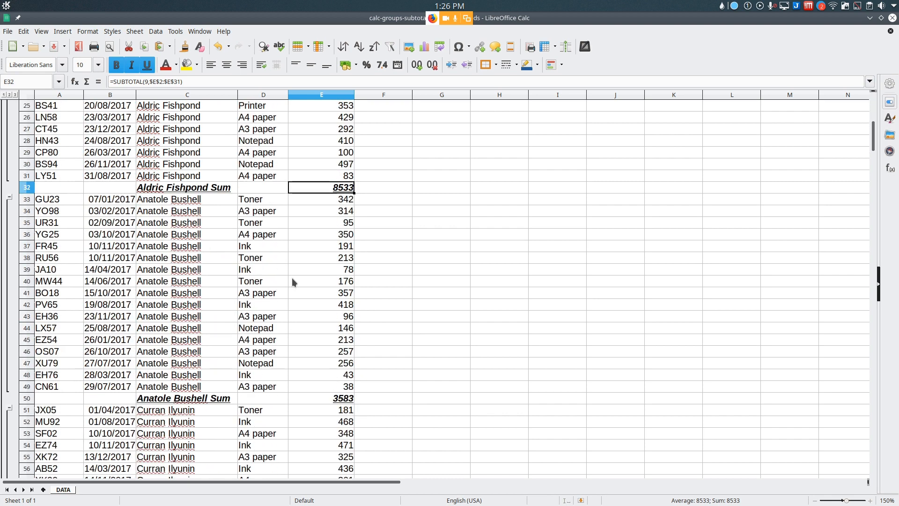
pyautogui.scroll(-1, 291, 278)
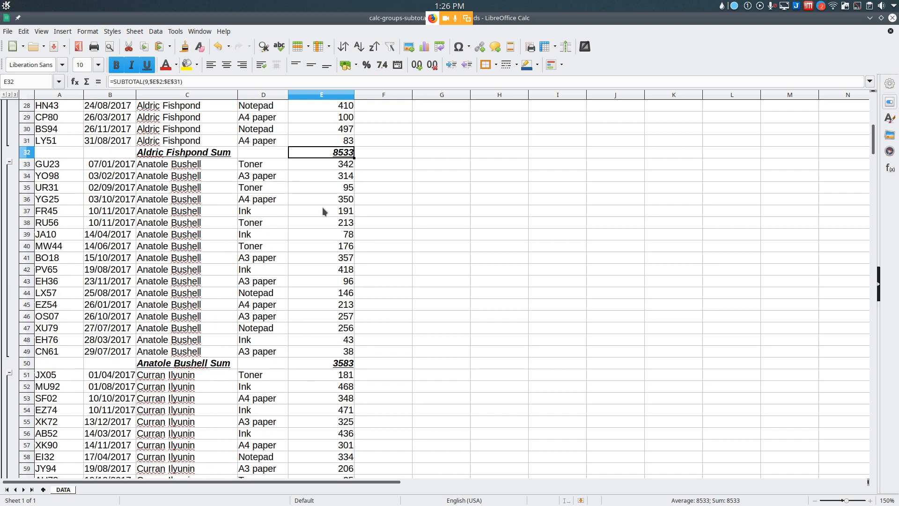
pyautogui.click(40, 32)
pyautogui.click(39, 32)
# Examine the Grand Sum row in C325:E325 beneath the last customer's subtotal, with the sheet zoomed to 200%.
pyautogui.moveTo(873, 140); pyautogui.dragTo(885, 443)
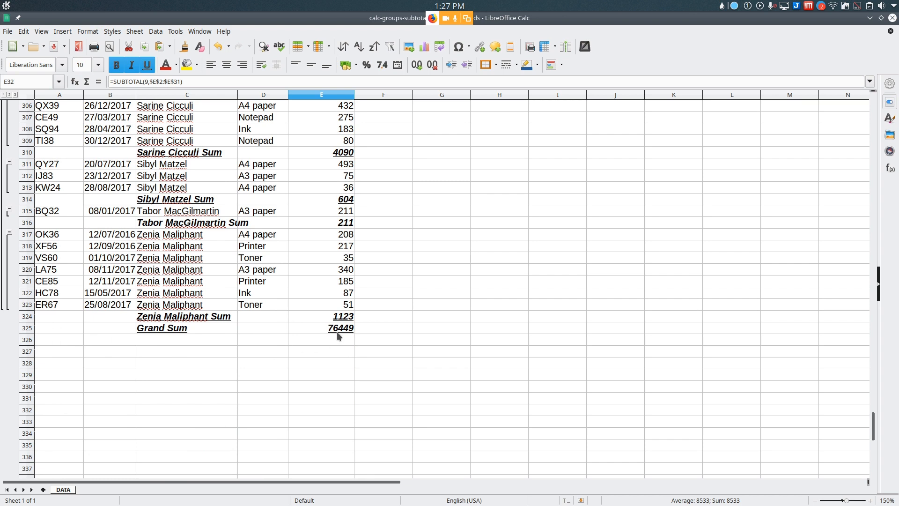
pyautogui.moveTo(181, 327); pyautogui.dragTo(325, 330)
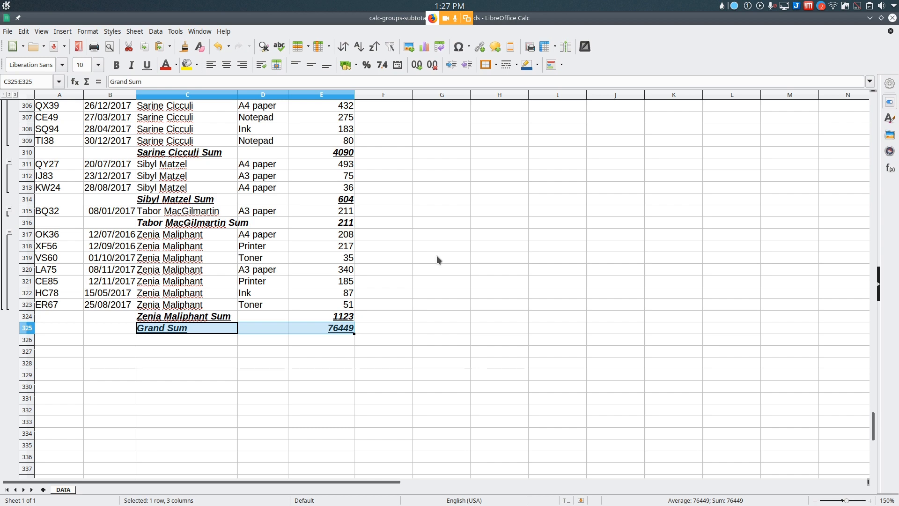
pyautogui.click(41, 31)
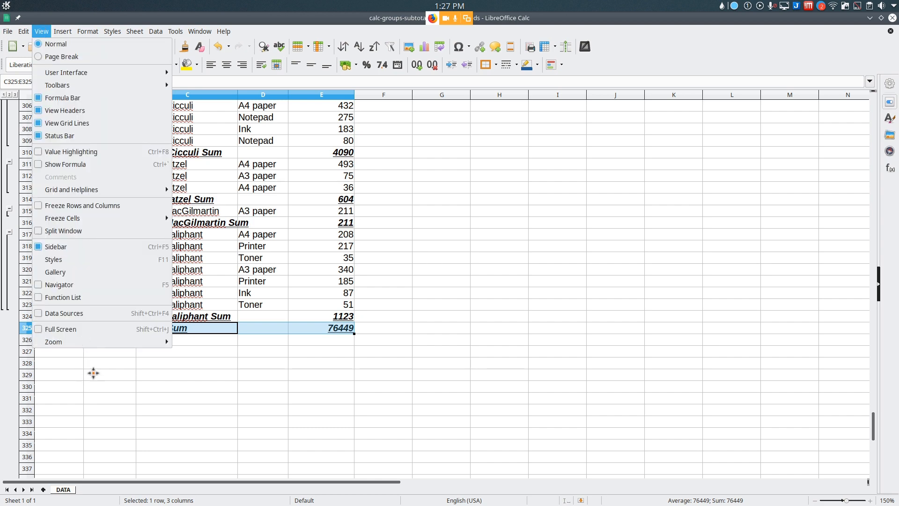
pyautogui.moveTo(116, 339)
pyautogui.click(191, 430)
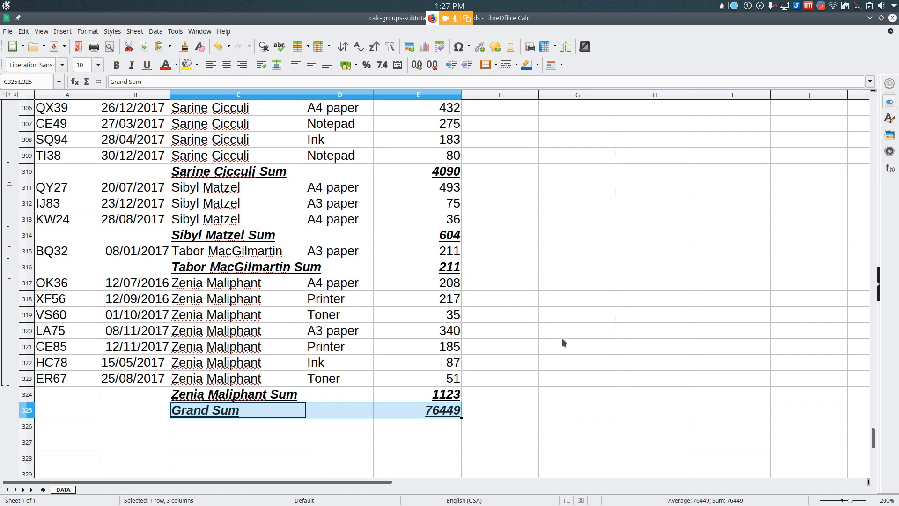
pyautogui.scroll(-2, 568, 341)
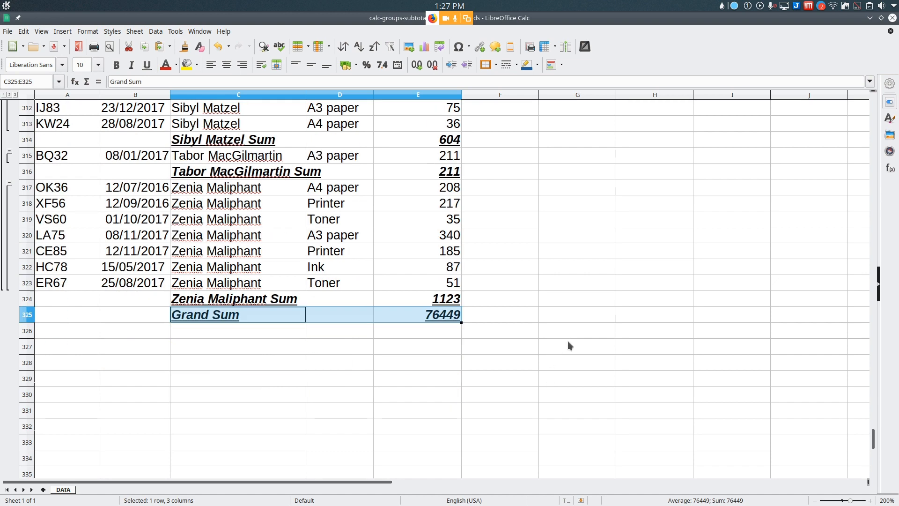
pyautogui.scroll(-1, 571, 337)
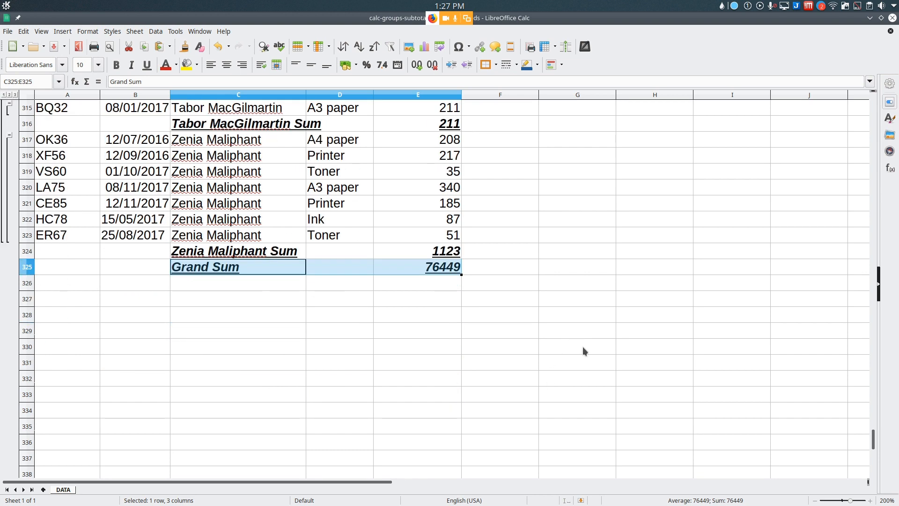
pyautogui.click(268, 278)
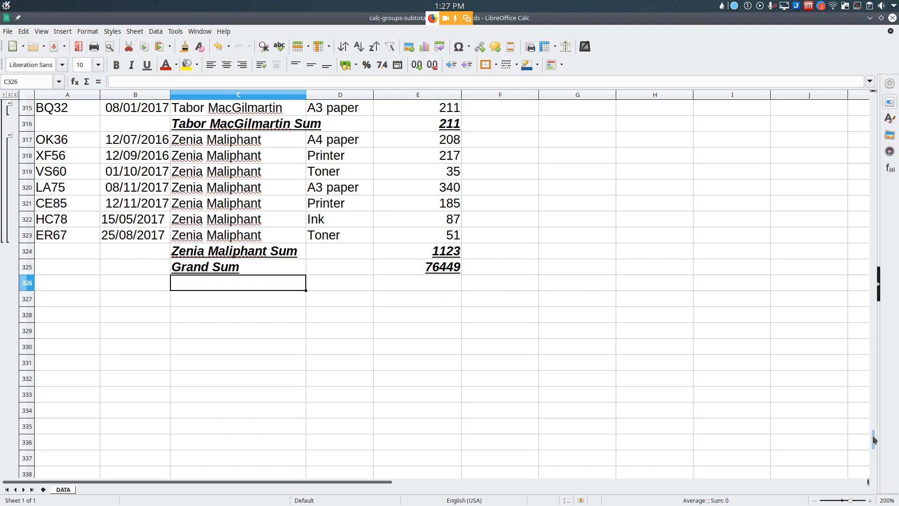
# Collapse the subtotal outline to level 1, and expand it to level 2 to list every customer's subtotal.
pyautogui.moveTo(872, 438); pyautogui.dragTo(879, 95)
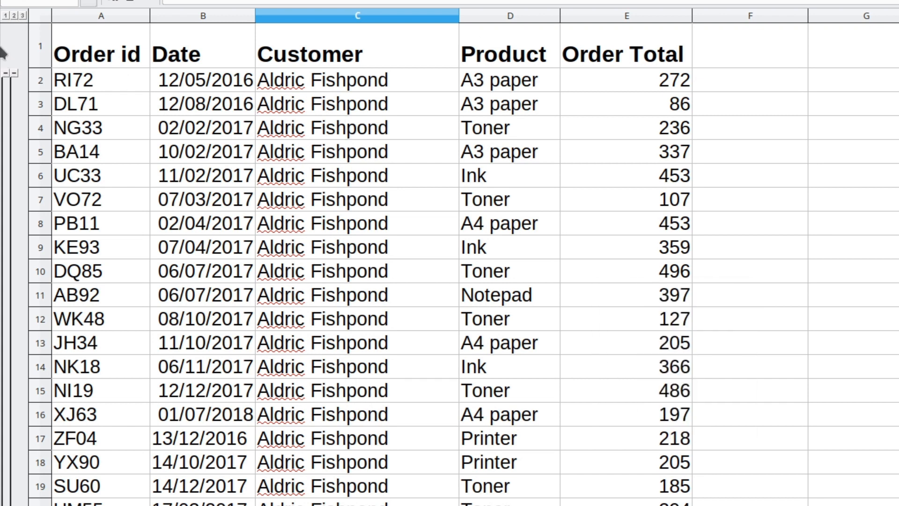
pyautogui.click(5, 16)
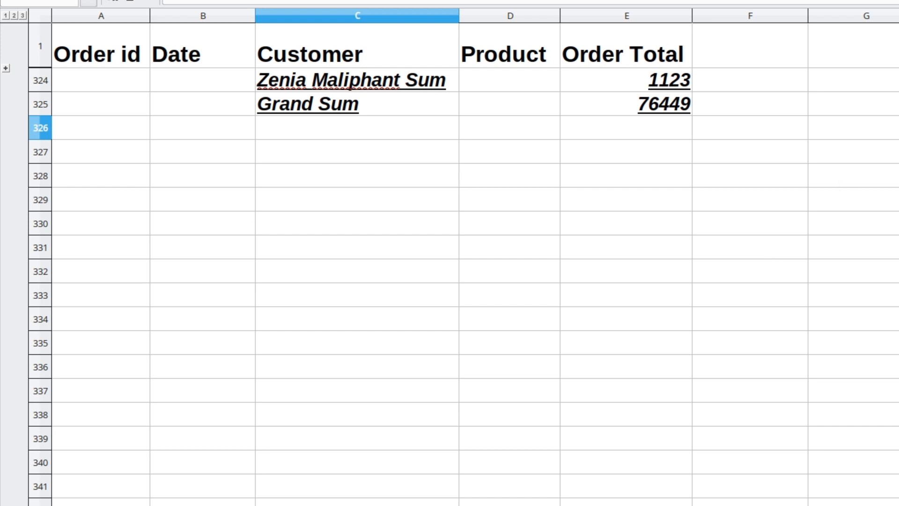
pyautogui.press('XF86AudioMicMute')
pyautogui.press('XF86AudioMicMute')
pyautogui.click(14, 15)
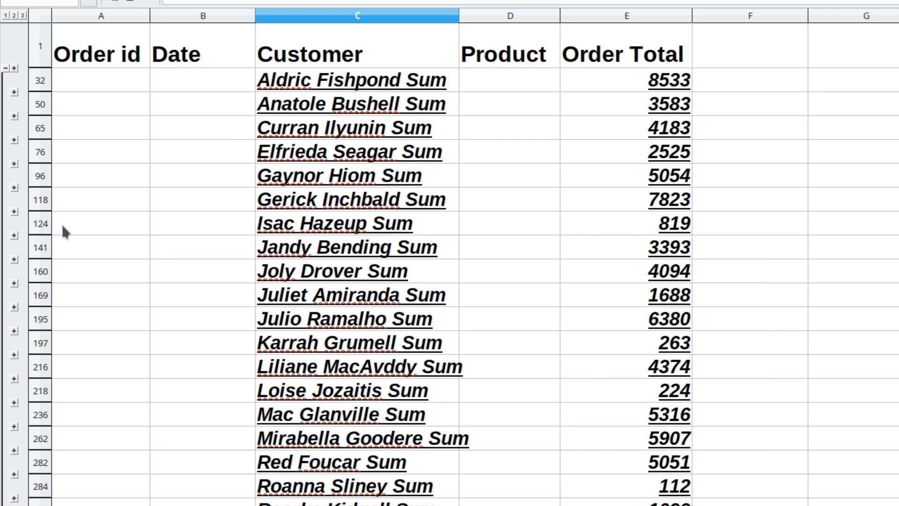
pyautogui.click(125, 225)
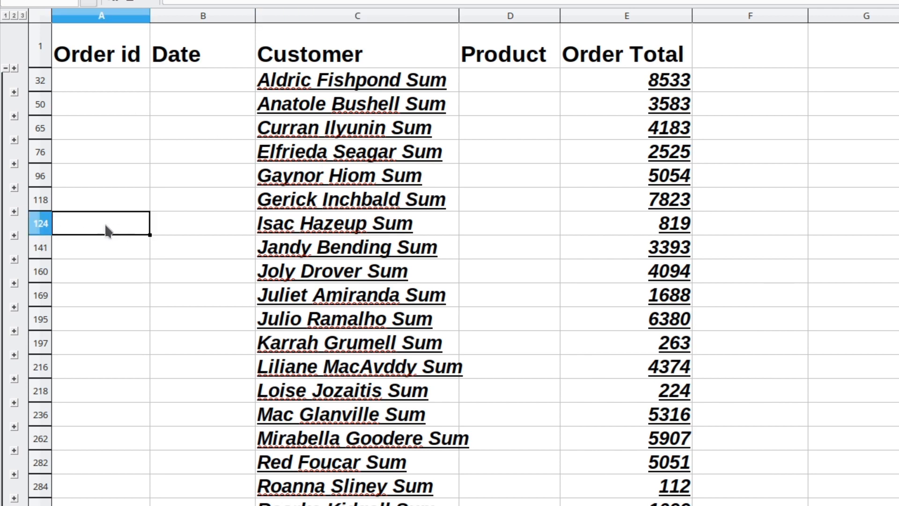
# Expand and collapse the order rows above the subtotal in row 124, and expand the whole outline to level 3.
pyautogui.click(14, 211)
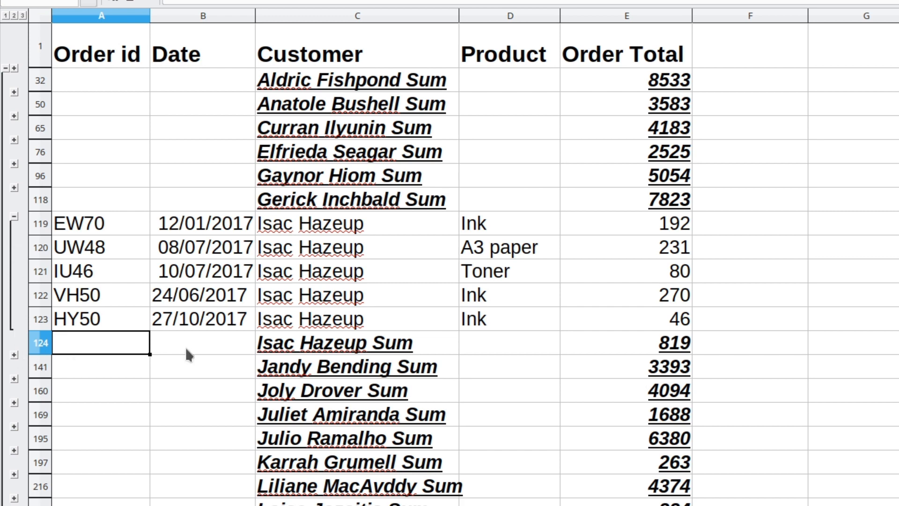
pyautogui.click(14, 217)
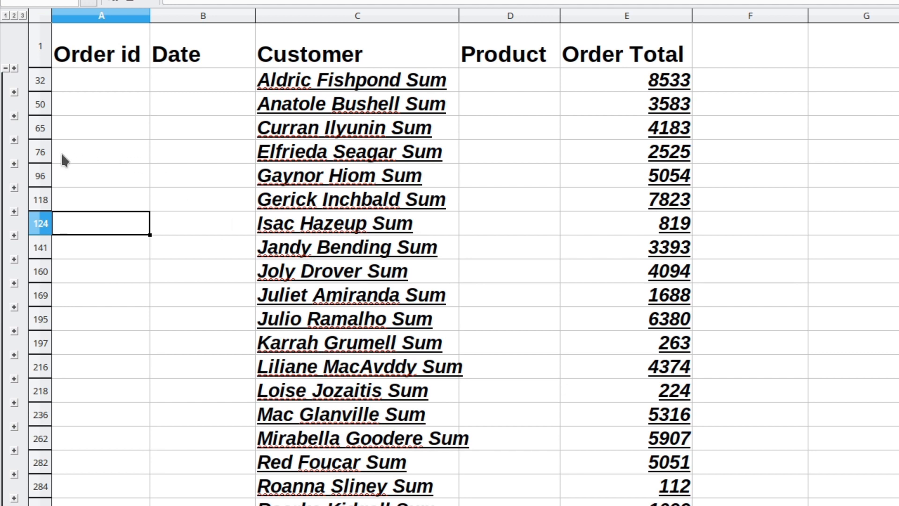
pyautogui.click(22, 16)
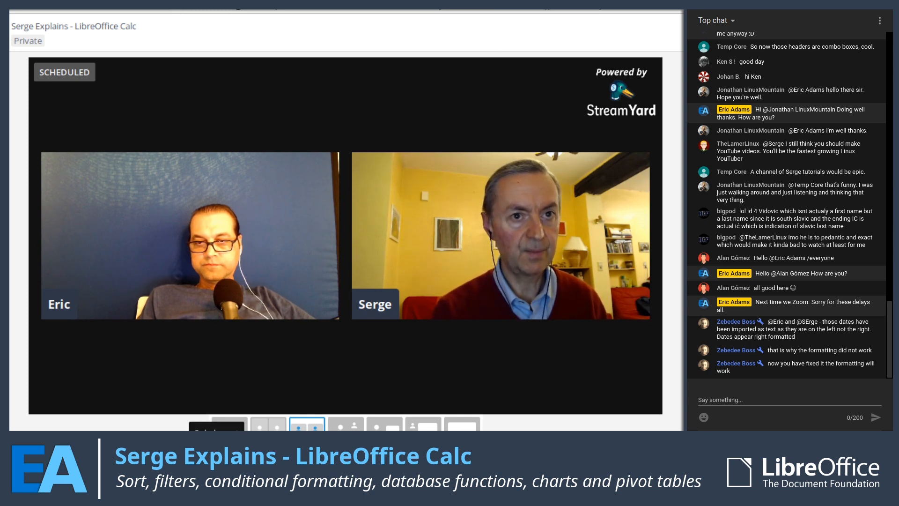
pyautogui.scroll(-1, 229, 424)
pyautogui.click(229, 424)
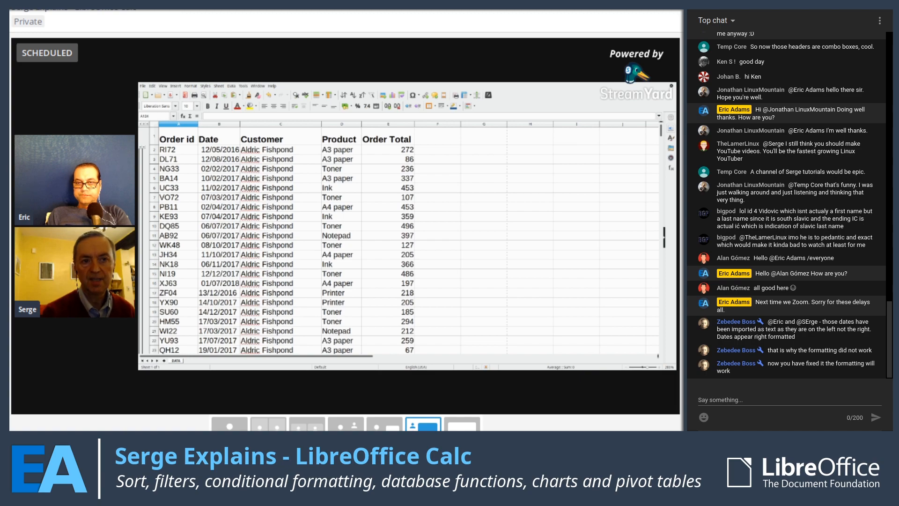
pyautogui.hotkey('alt', 'Tab')
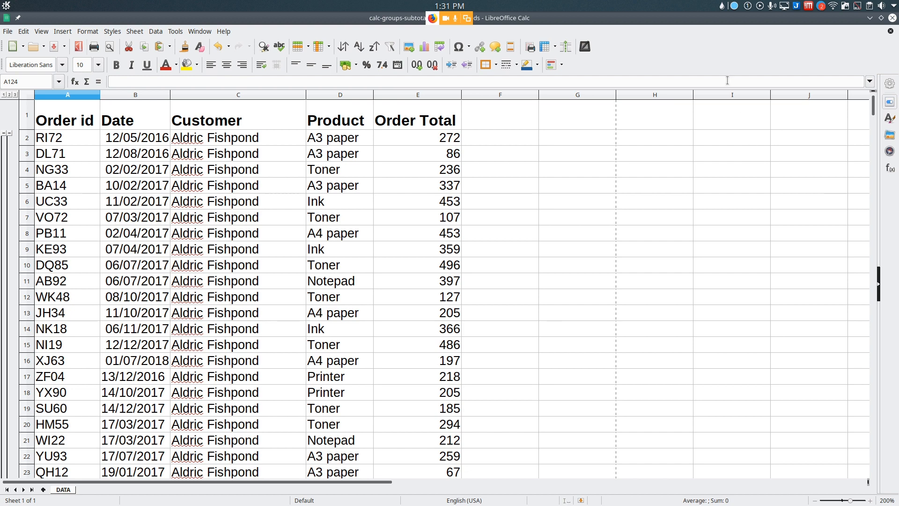
# Close the subtotals sample spreadsheet without saving and open calc-chart-sample.ods.
pyautogui.click(891, 19)
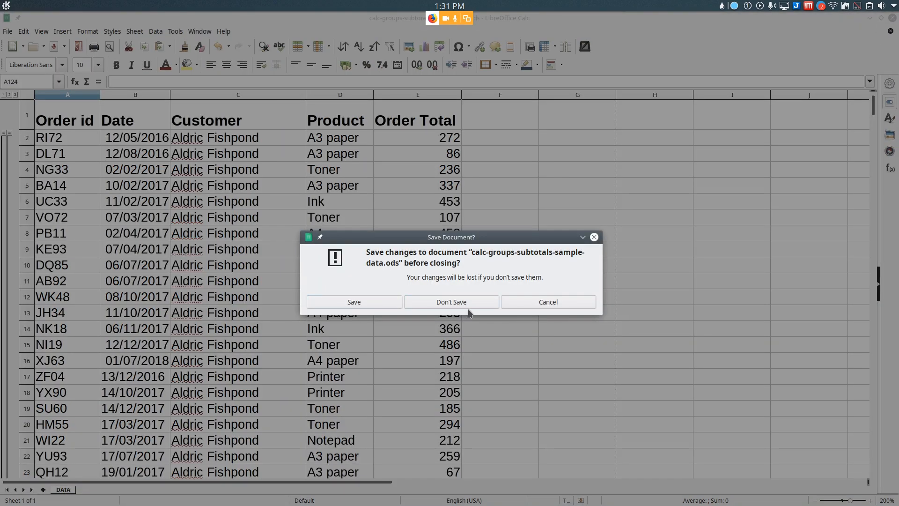
pyautogui.click(457, 302)
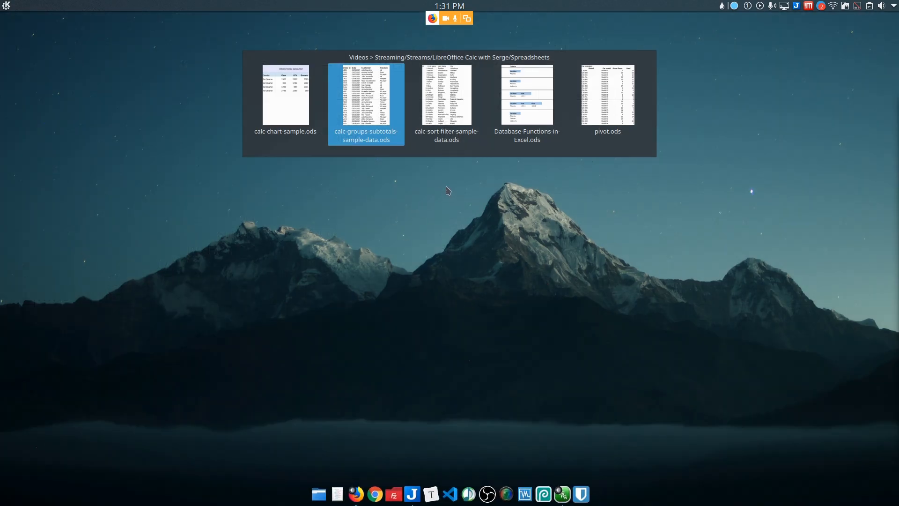
pyautogui.click(294, 131)
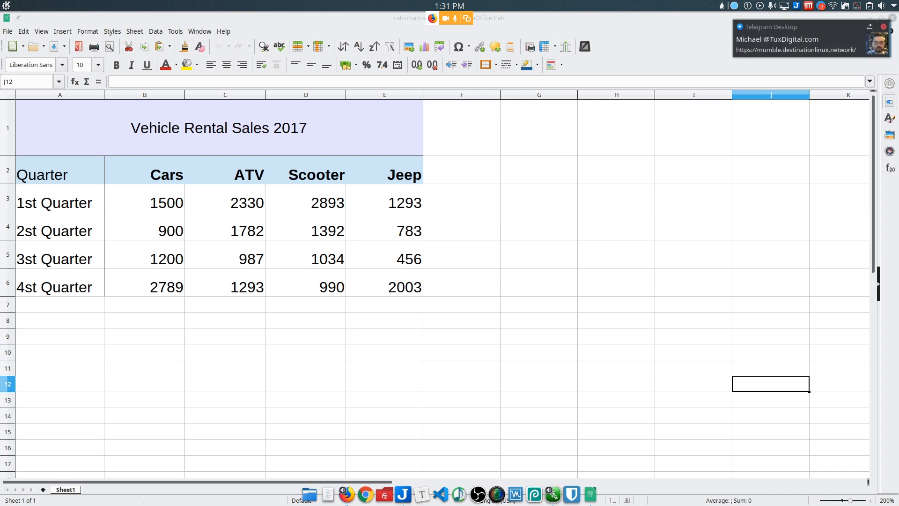
# Dismiss the chat notification and silence desktop notifications for 4 hours.
pyautogui.click(884, 27)
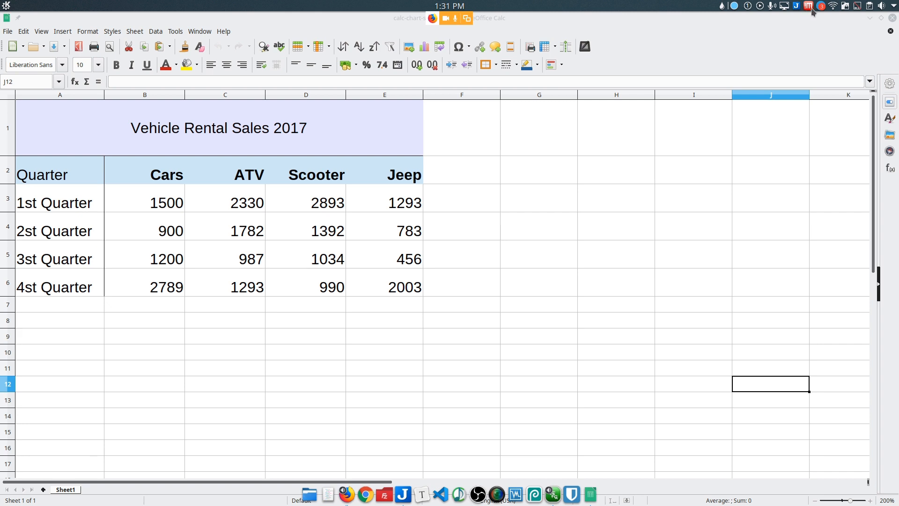
pyautogui.click(747, 5)
pyautogui.click(699, 41)
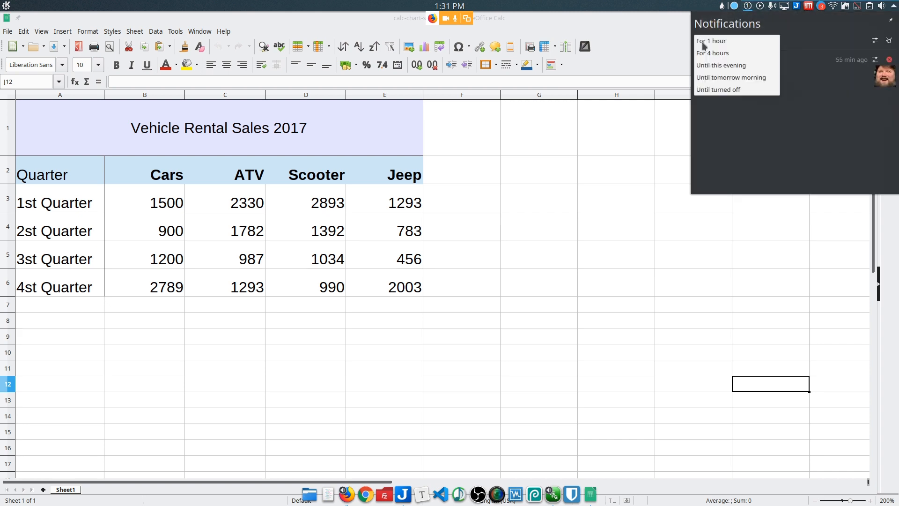
pyautogui.click(705, 51)
pyautogui.click(659, 47)
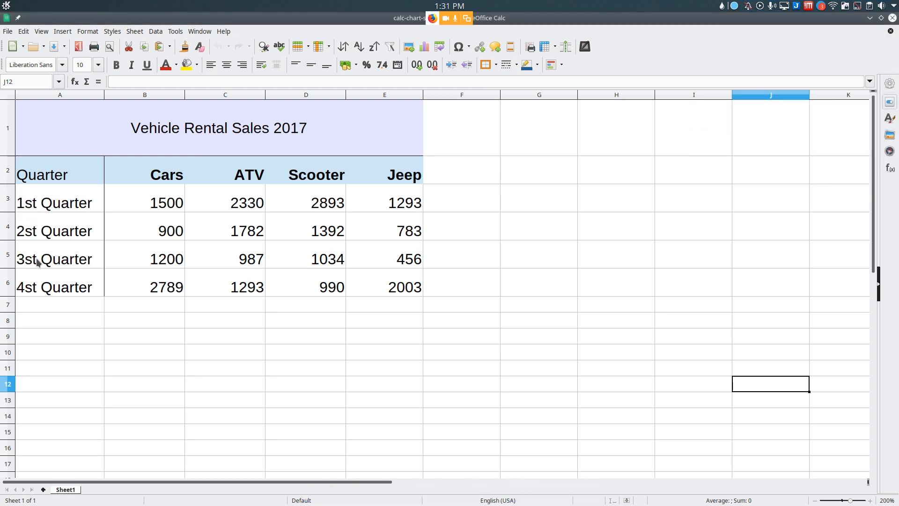
# Insert a column chart from the quarterly vehicle rental data in A2:E6.
pyautogui.moveTo(44, 175); pyautogui.dragTo(385, 284)
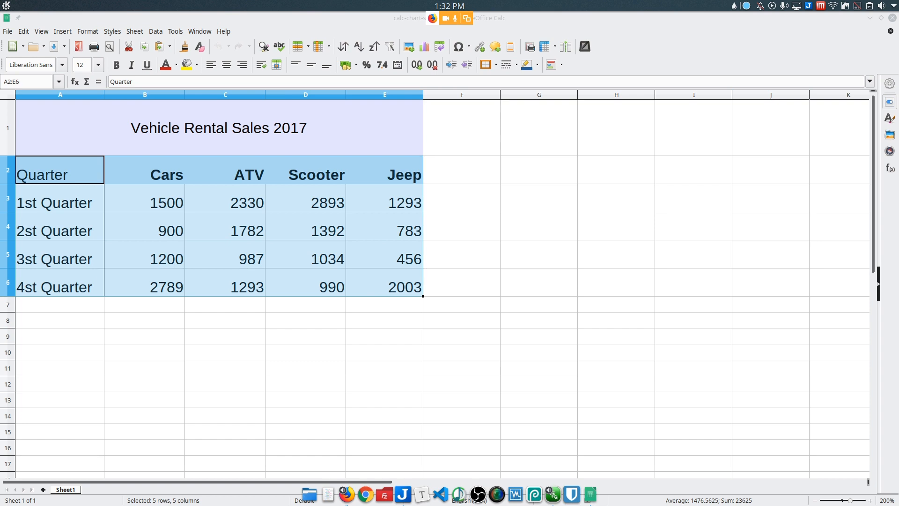
pyautogui.click(256, 18)
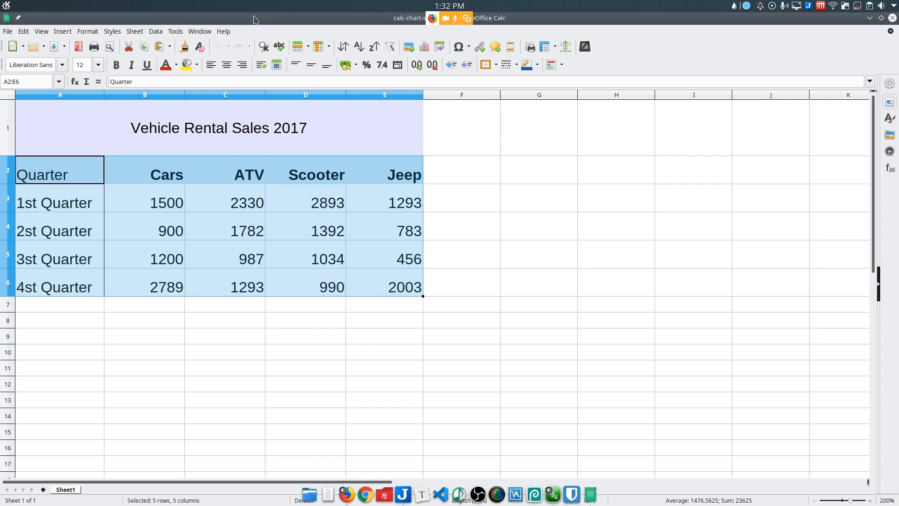
pyautogui.click(423, 47)
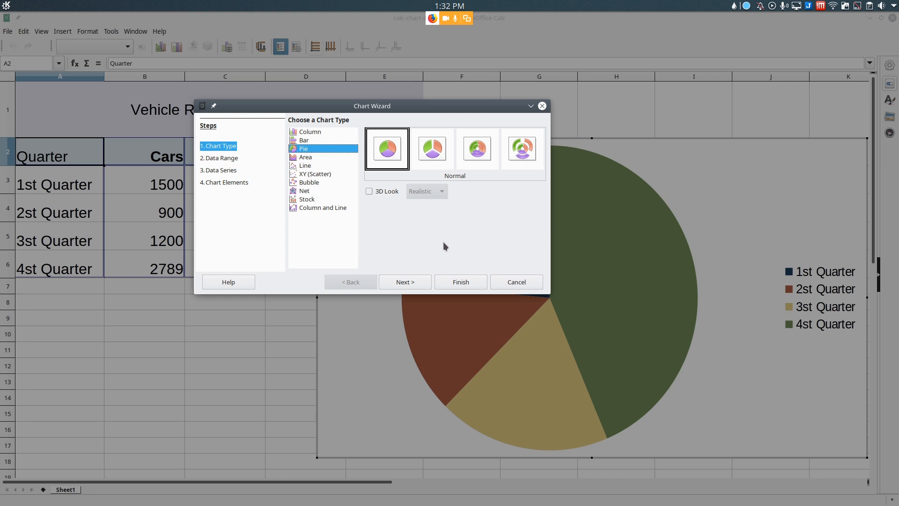
pyautogui.click(304, 133)
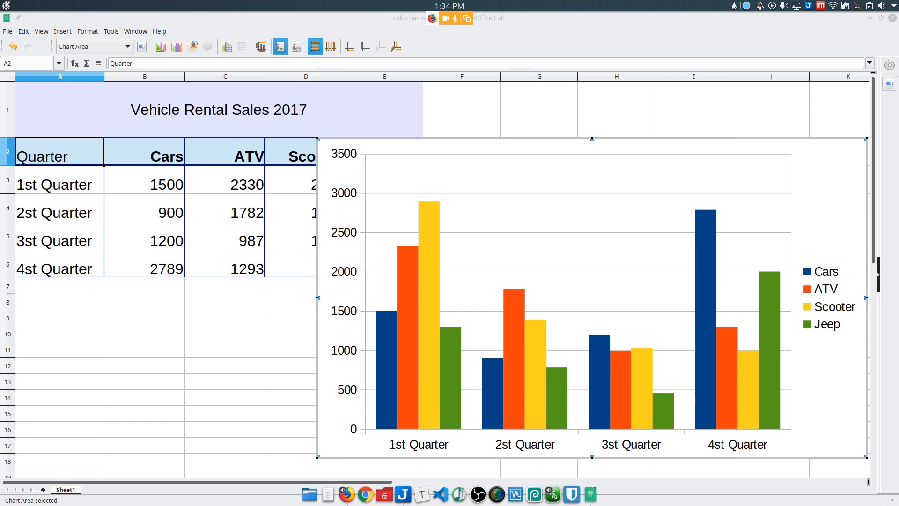
# Give the chart the title "Vehicle Rental" and the subtitle "Sales 2017".
pyautogui.click(611, 42)
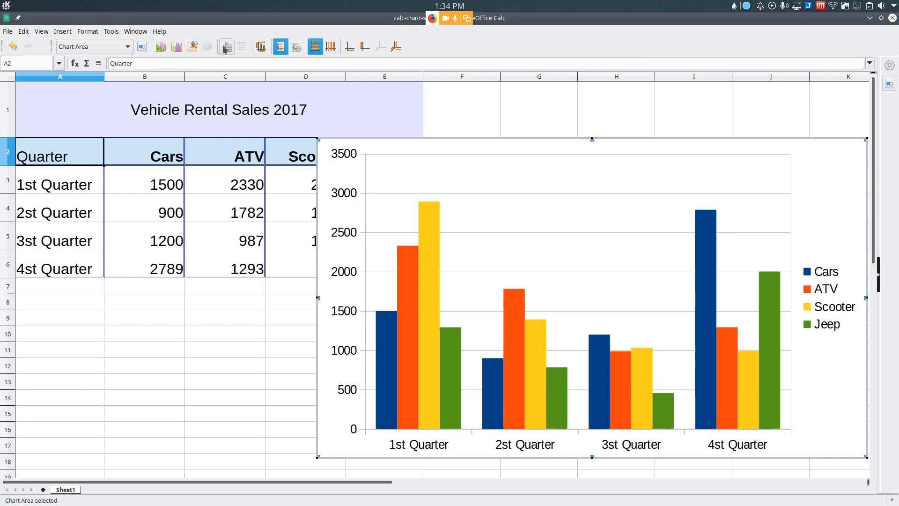
pyautogui.click(263, 47)
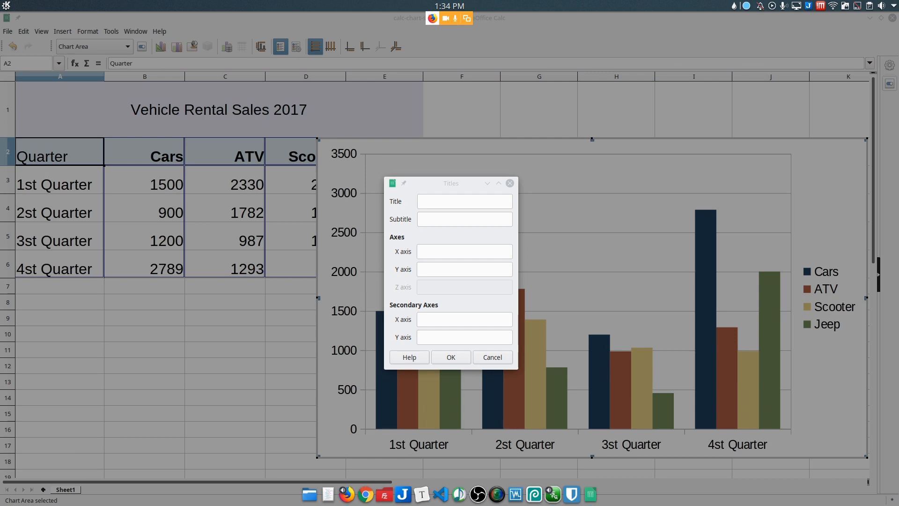
pyautogui.click(439, 203)
pyautogui.write('Ve')
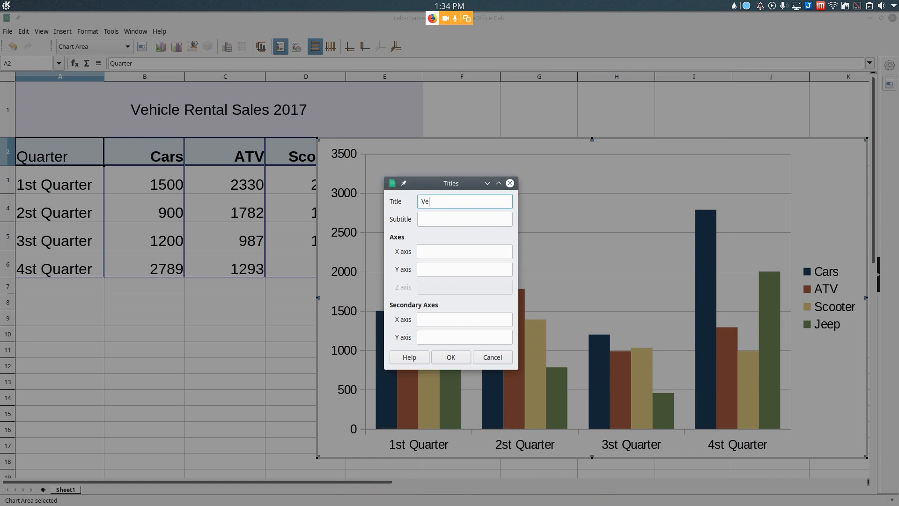
pyautogui.write('hicle Rental')
pyautogui.press('Tab')
pyautogui.write('Sales')
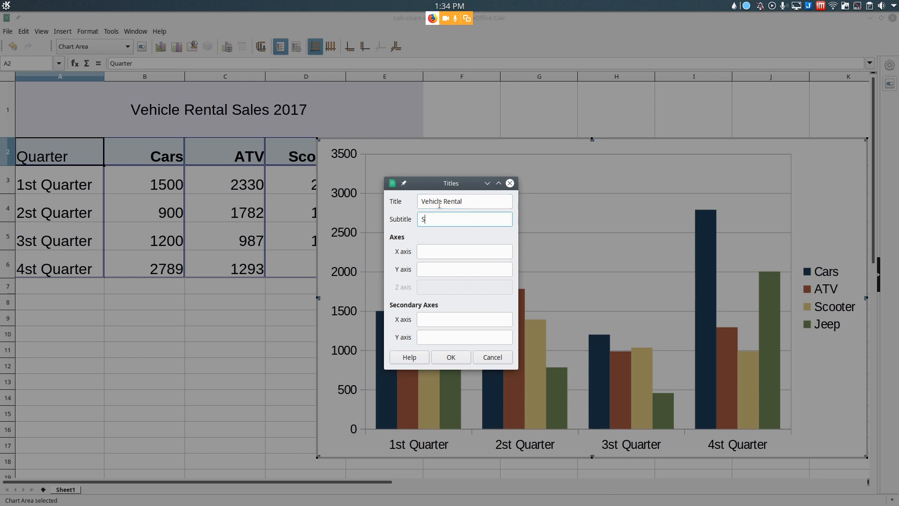
pyautogui.write('2017')
pyautogui.press('Return')
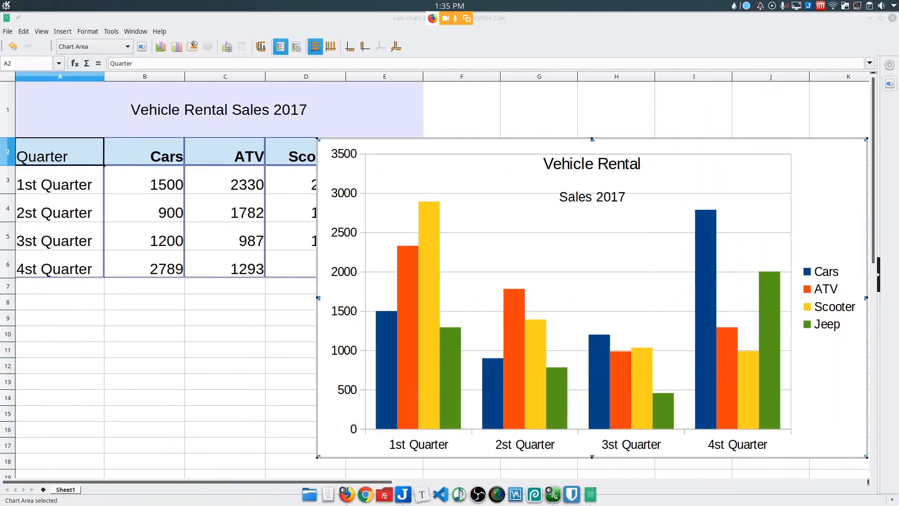
# Open the formatting settings of the chart's main title and view the available border line styles.
pyautogui.click(585, 158)
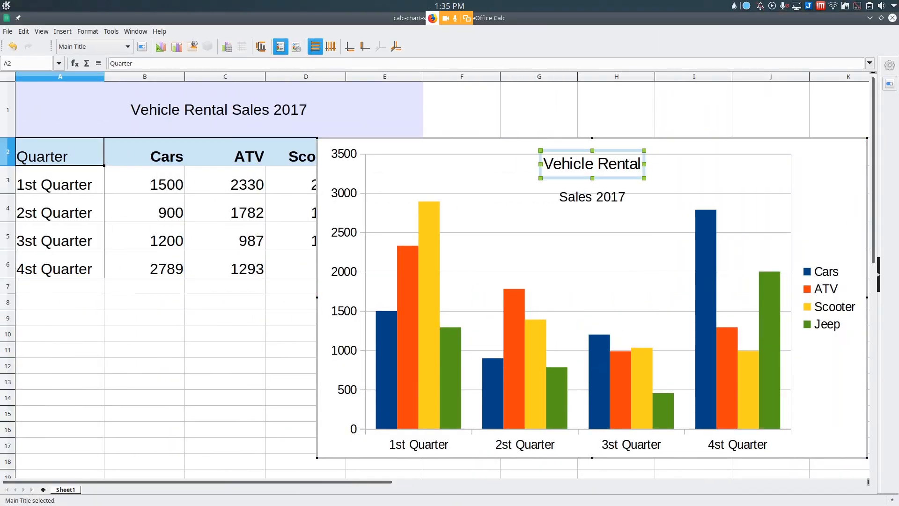
pyautogui.rightClick(602, 165)
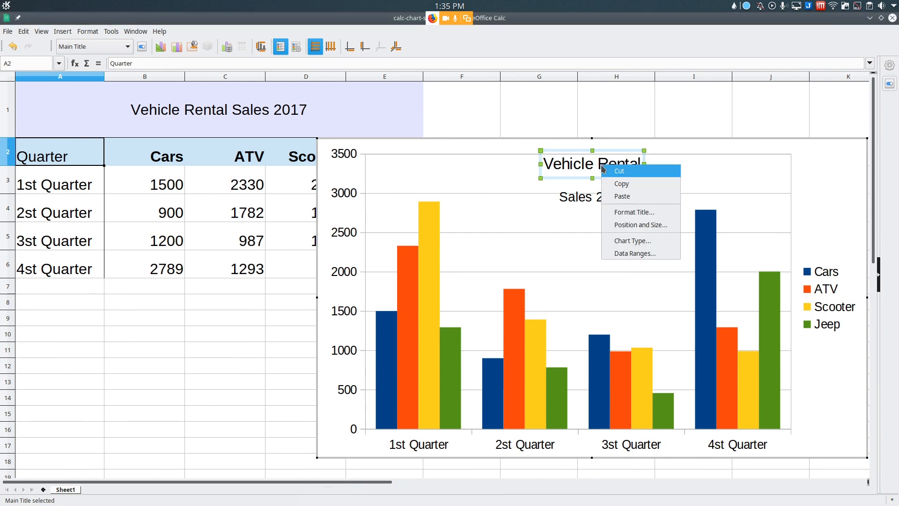
pyautogui.click(627, 212)
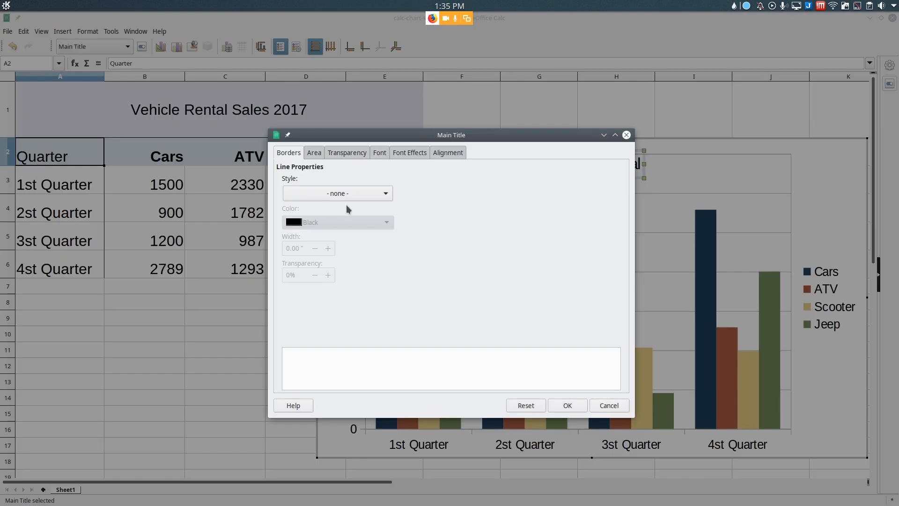
pyautogui.click(352, 191)
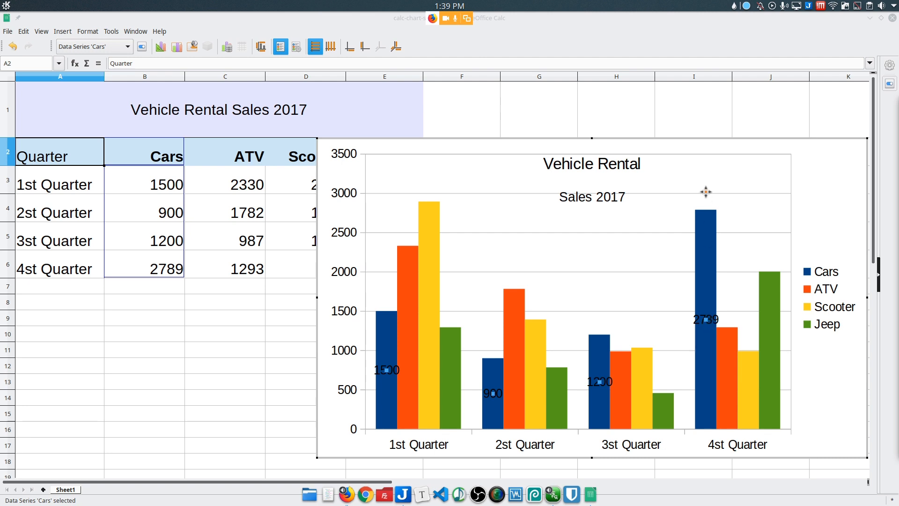
# Select the data labels of the Cars series in the column chart.
pyautogui.rightClick(709, 324)
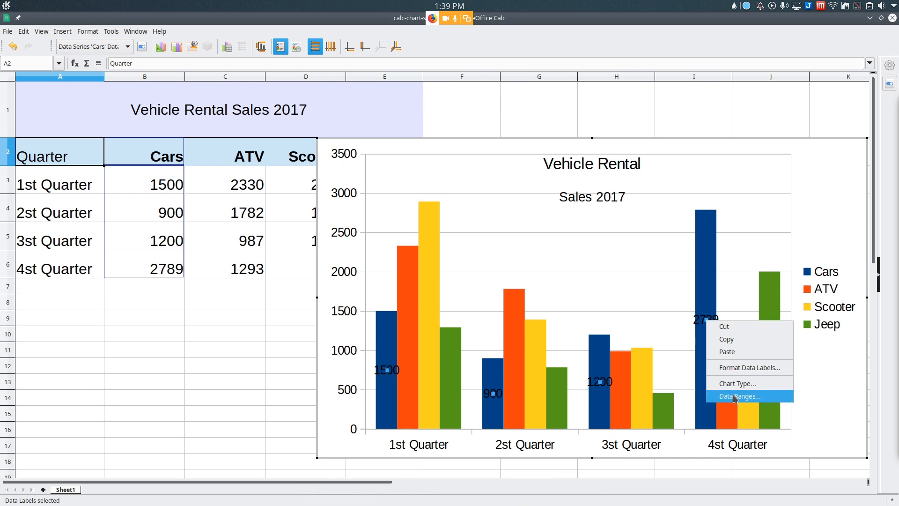
pyautogui.click(732, 285)
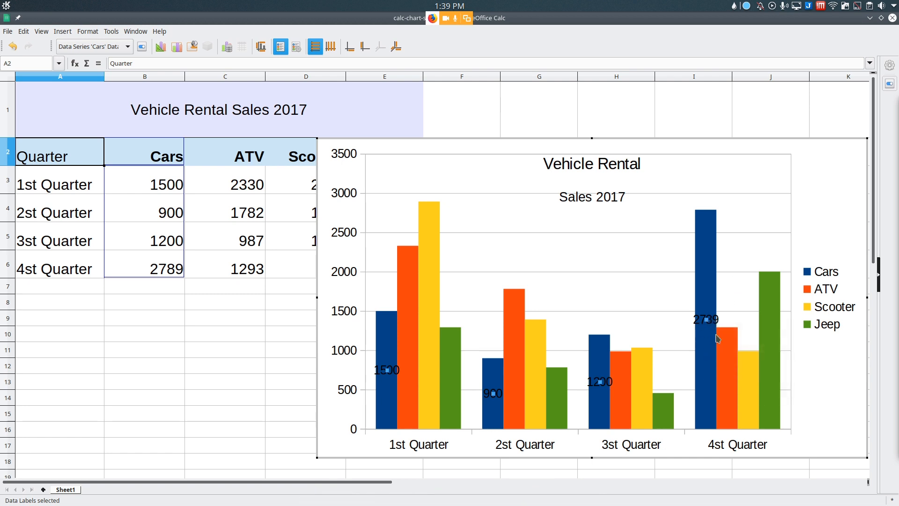